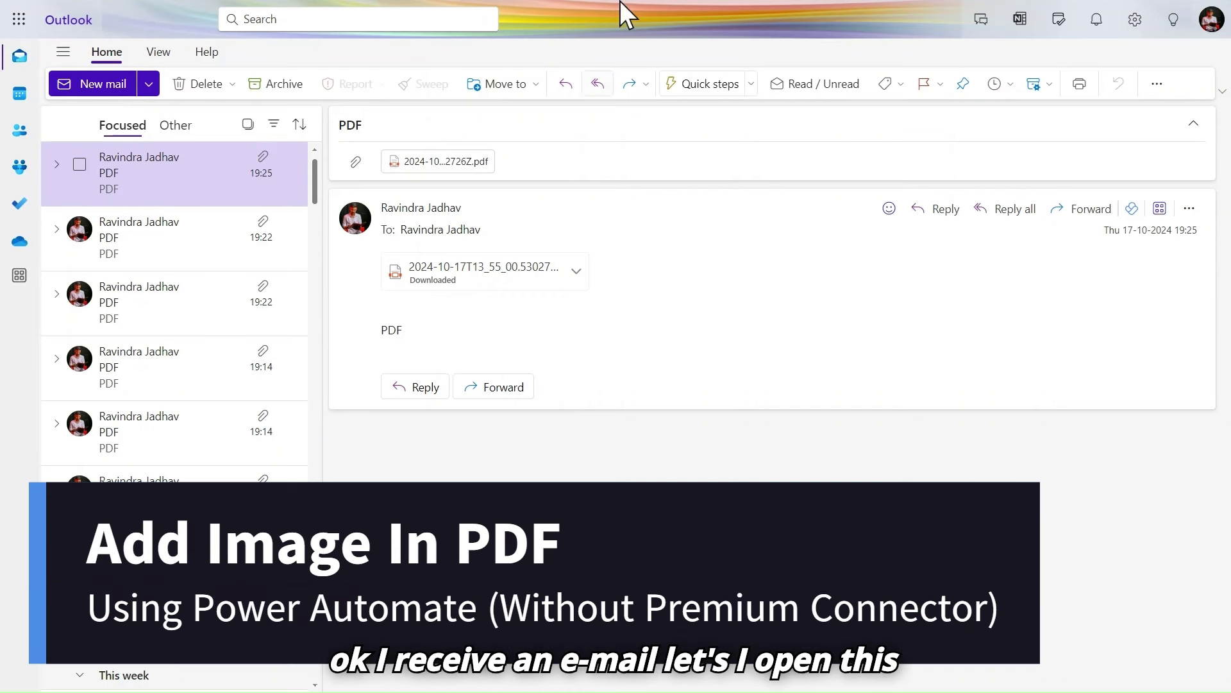
Review the generated PDF with its fields and signature image, and switch to the source SharePoint list
mouse_move(633, 4)
left_click(668, 15)
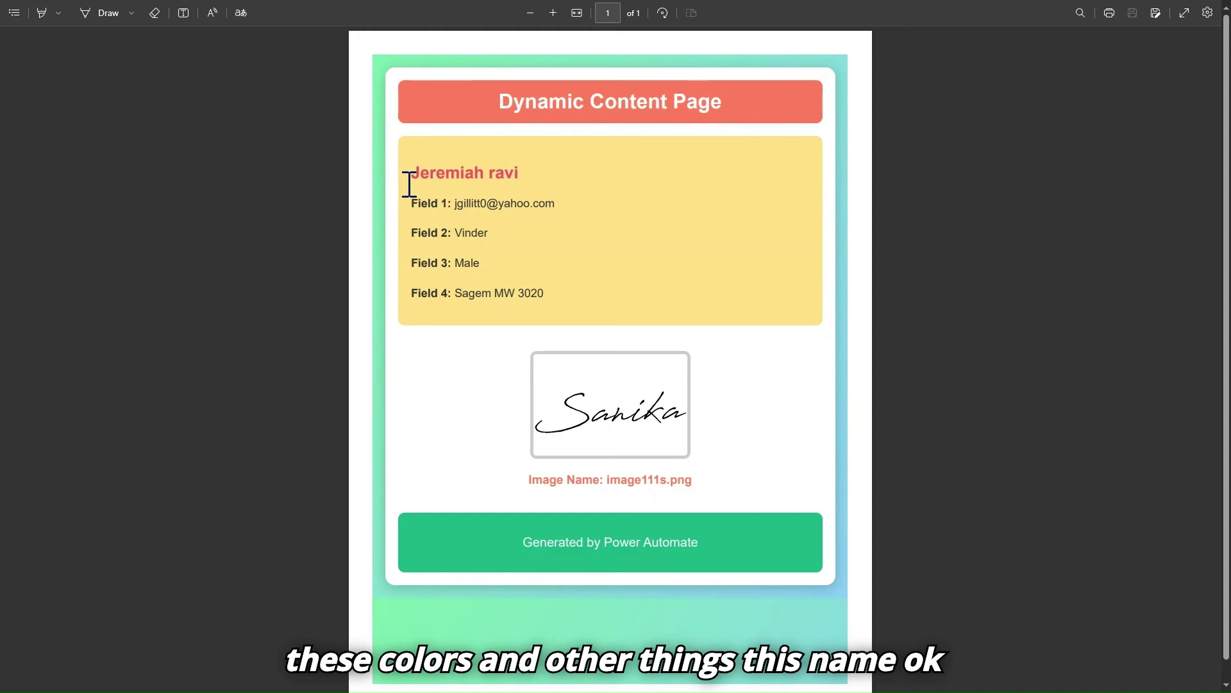
left_click_drag(409, 184, 569, 190)
left_click(462, 263)
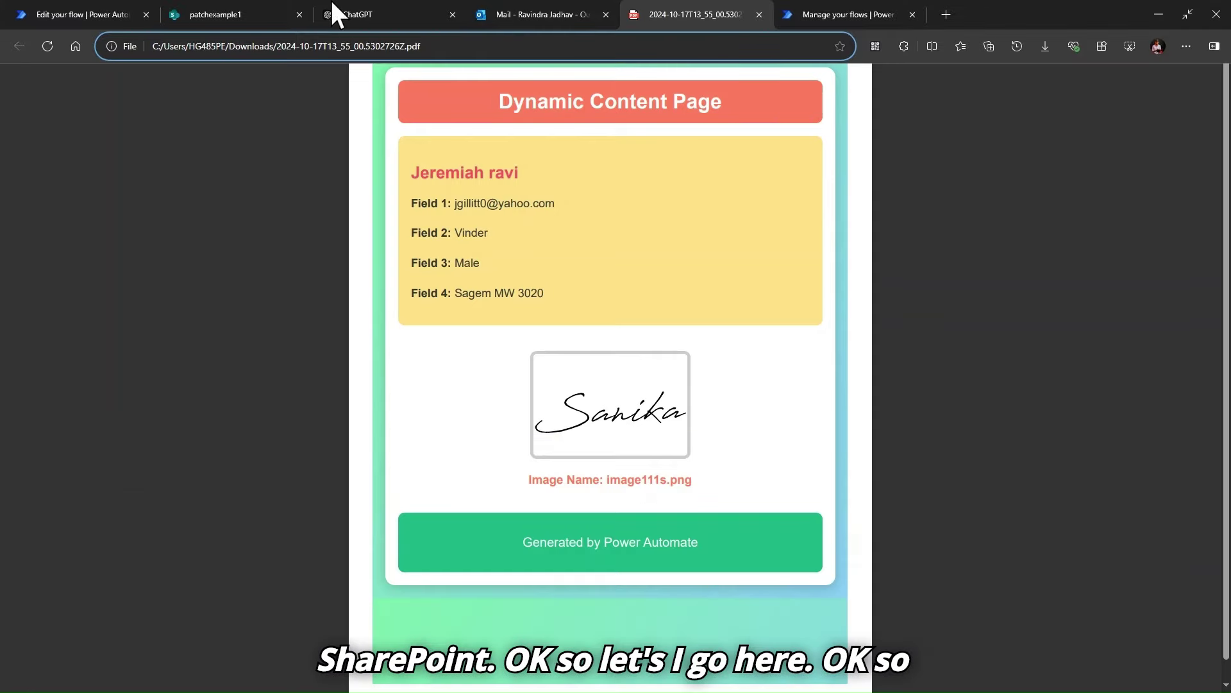
left_click(187, 8)
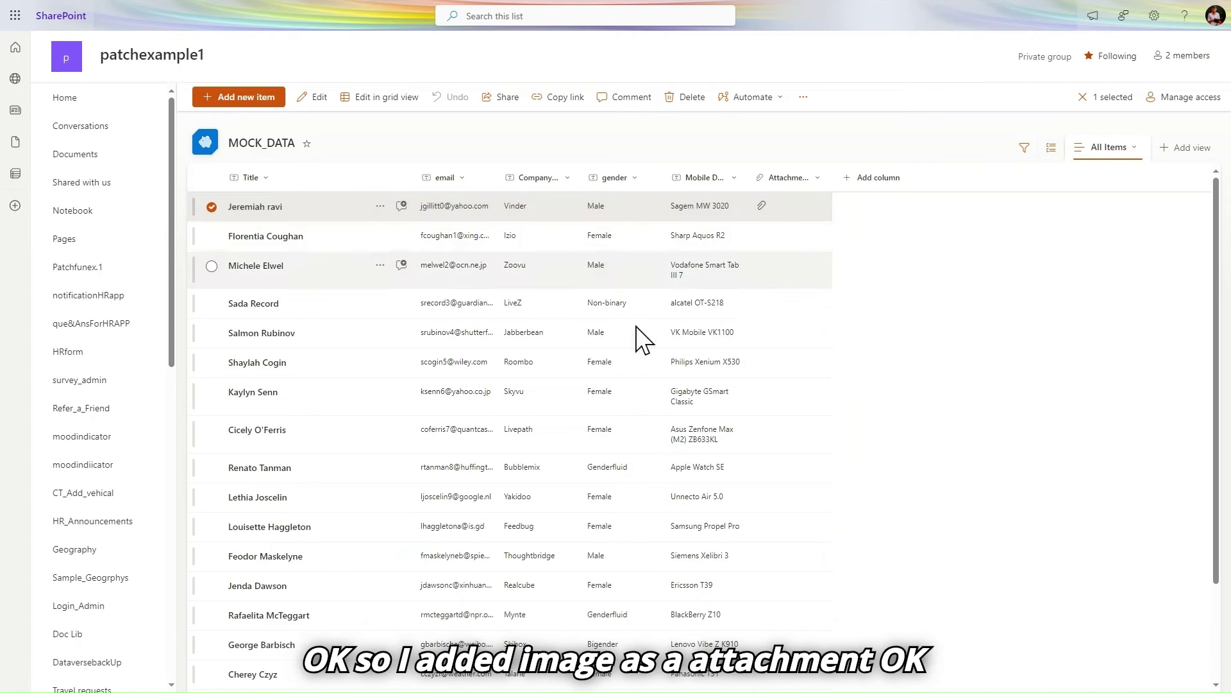
Switch to Power Automate and examine the finished flow's run, from the trigger down through the For each loop
mouse_move(333, 1)
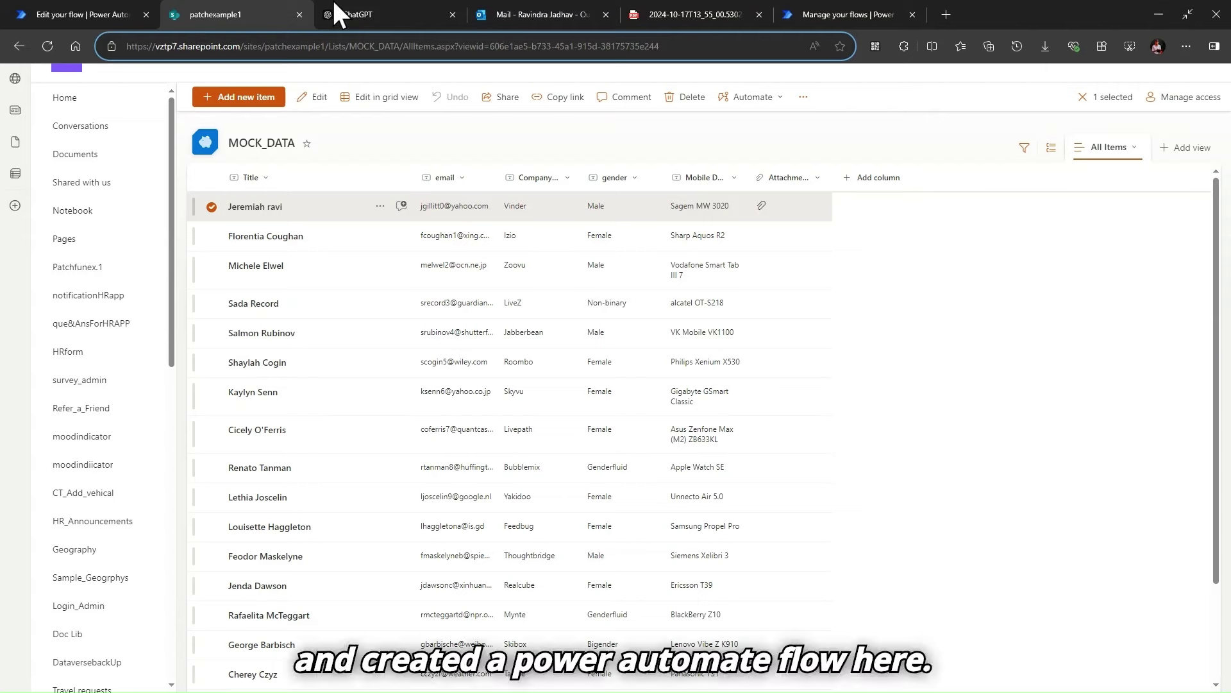
left_click(57, 8)
left_click(856, 8)
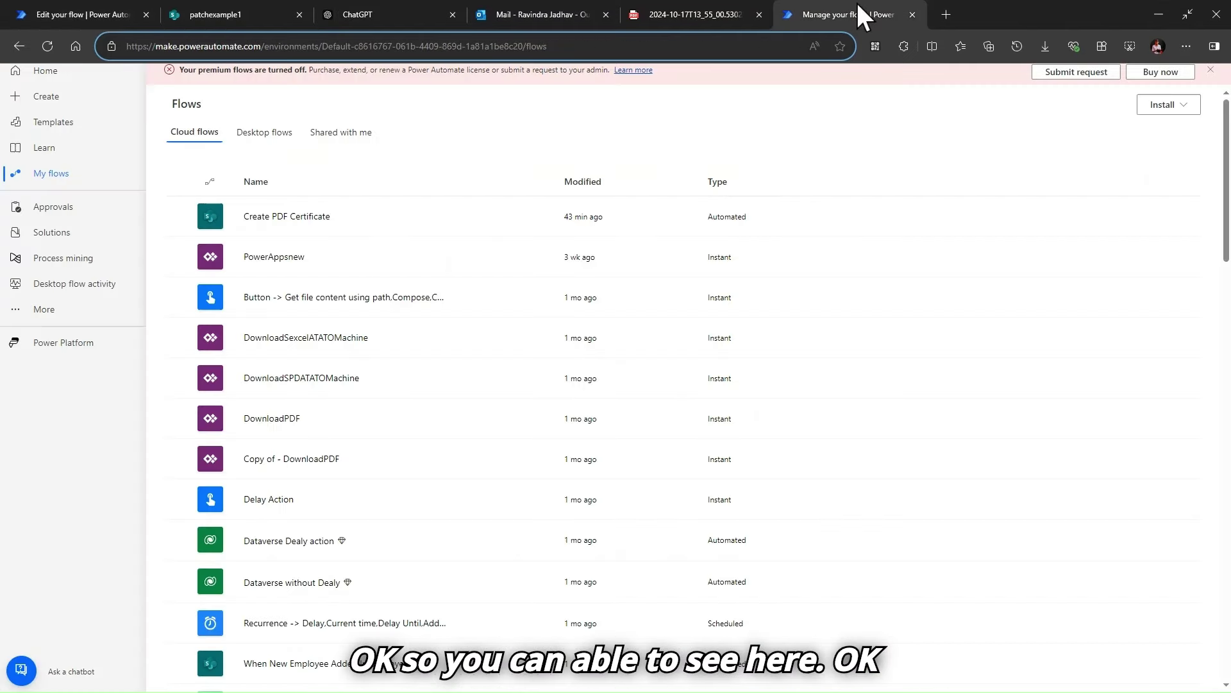
left_click(63, 8)
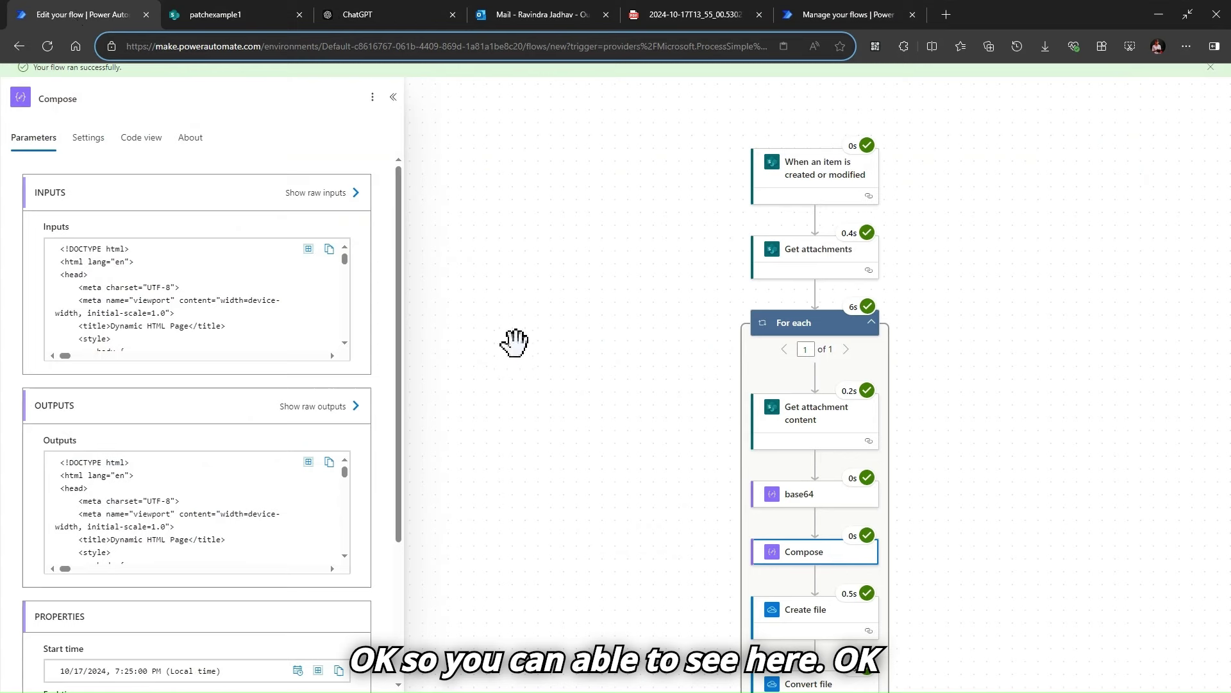
scroll(635, 481, "down", 4)
scroll(637, 480, "up", 5)
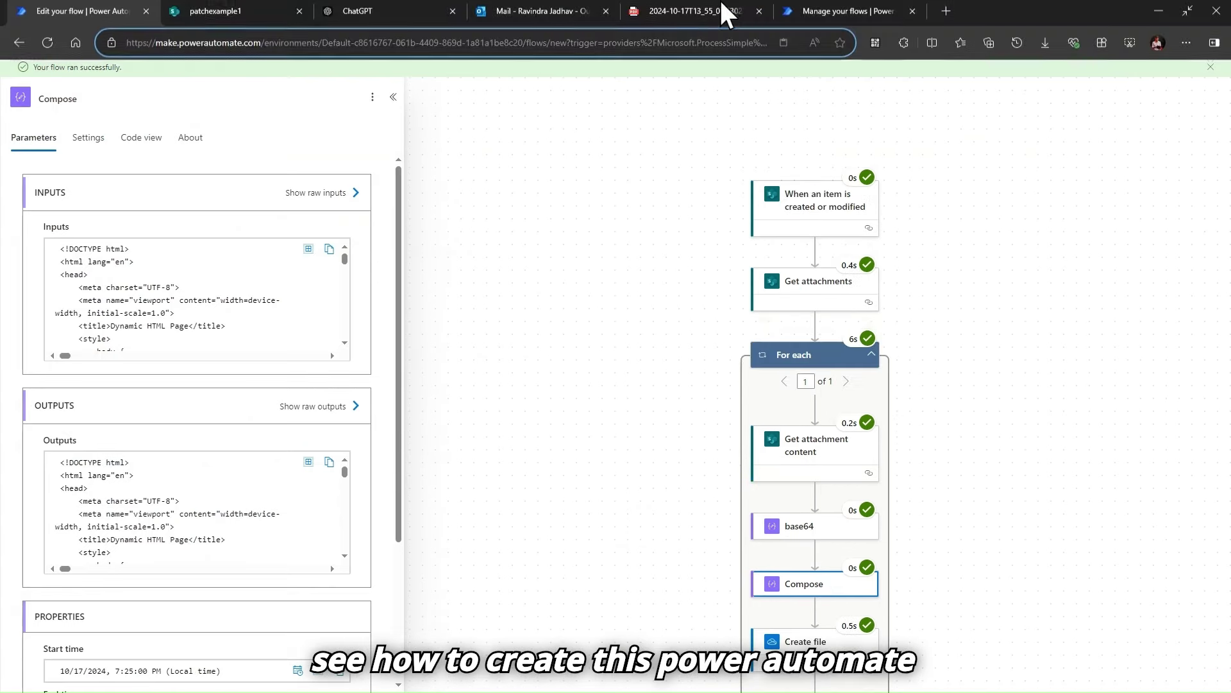
Close the finished flow and create an automated cloud flow named "Create PDF with image" with SharePoint's "When an item is created or modified" trigger
key("ctrl+w")
left_click(656, 2)
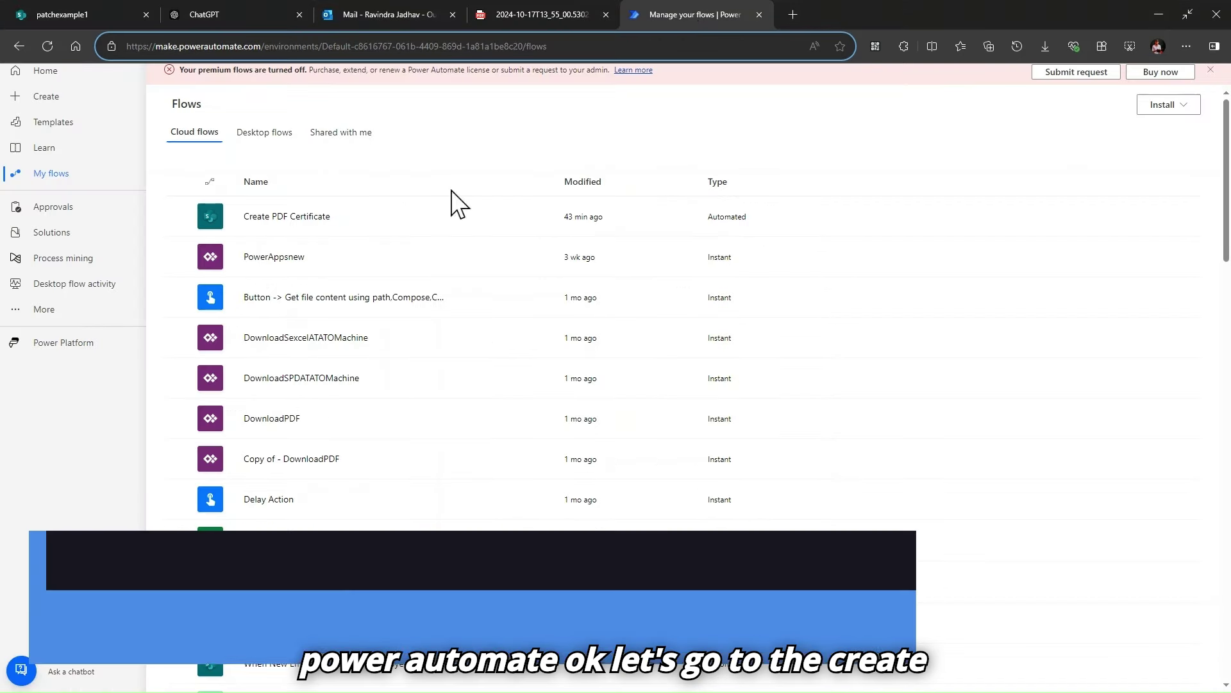
left_click(44, 98)
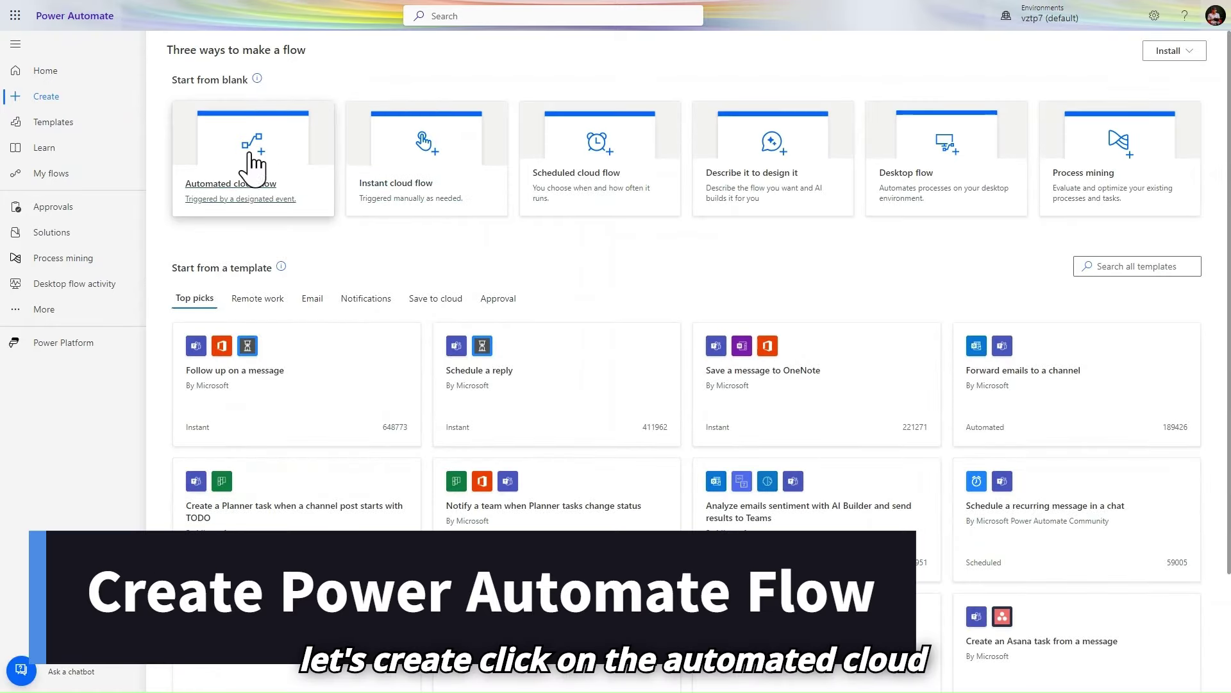
left_click(287, 183)
left_click(705, 230)
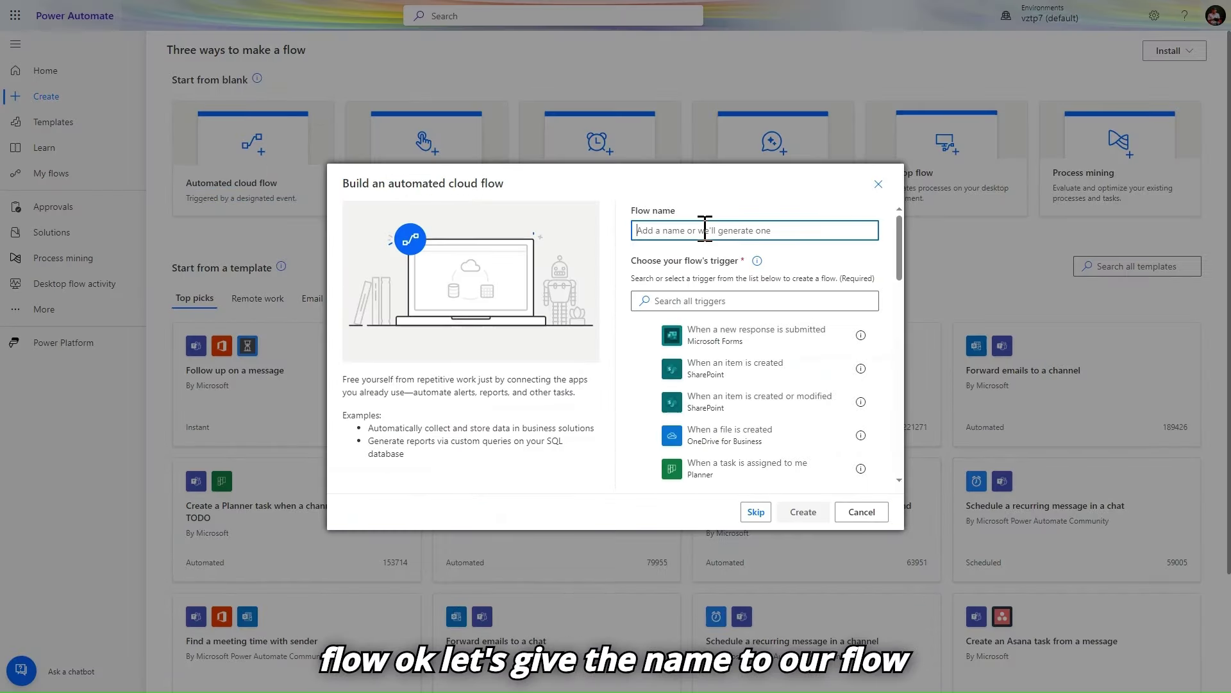
type("Create")
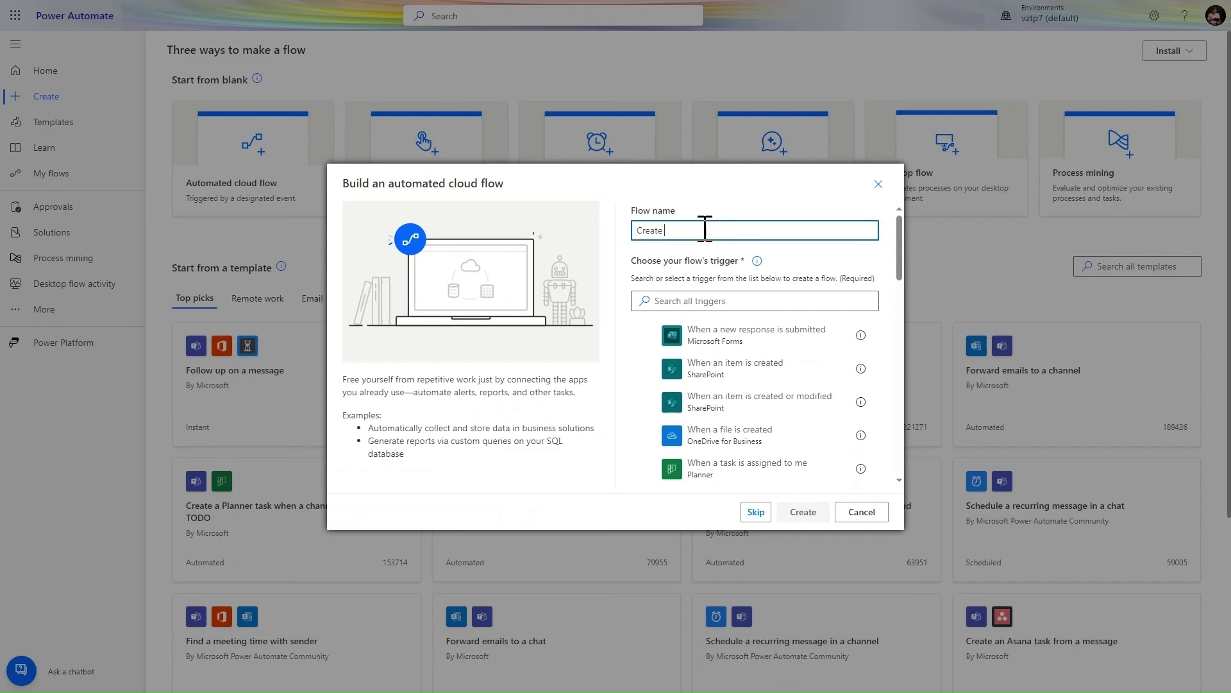
type(" PDF")
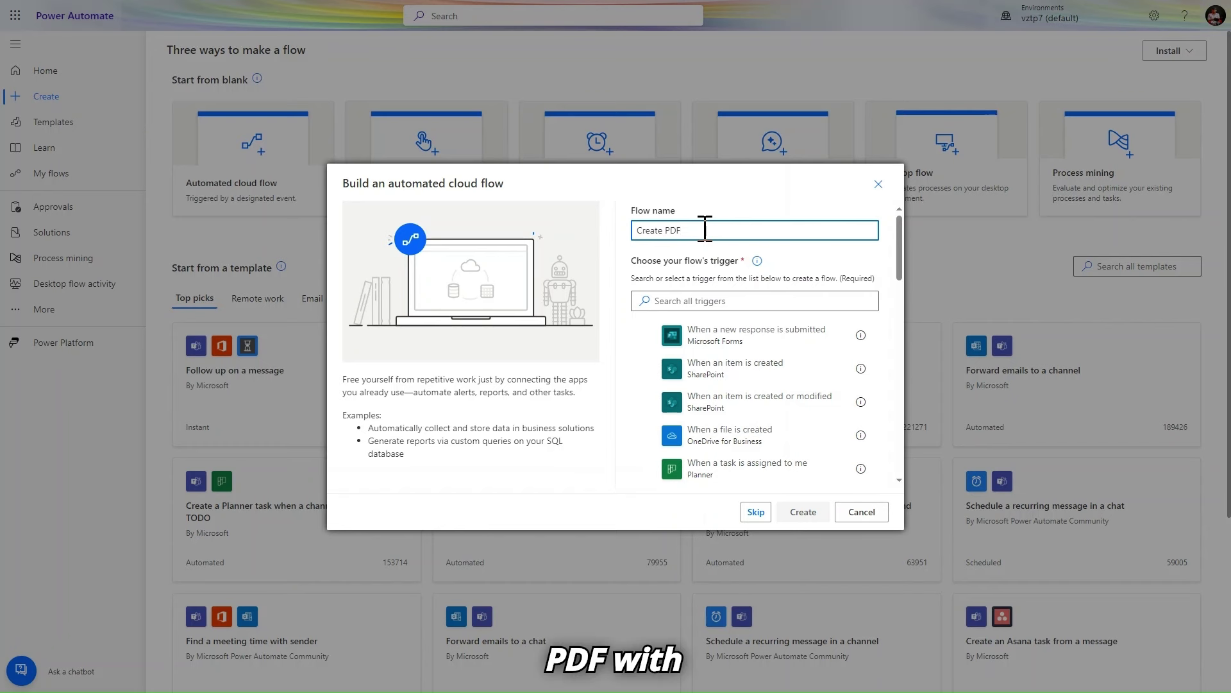
type(" with imag")
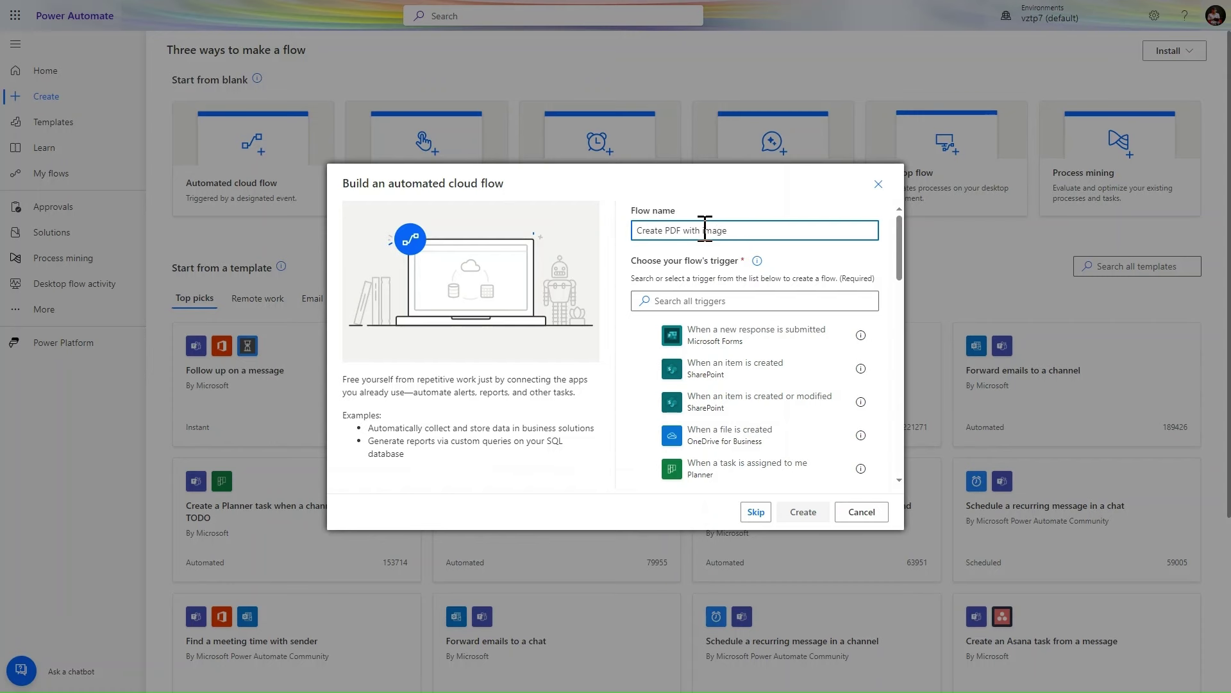
type("e")
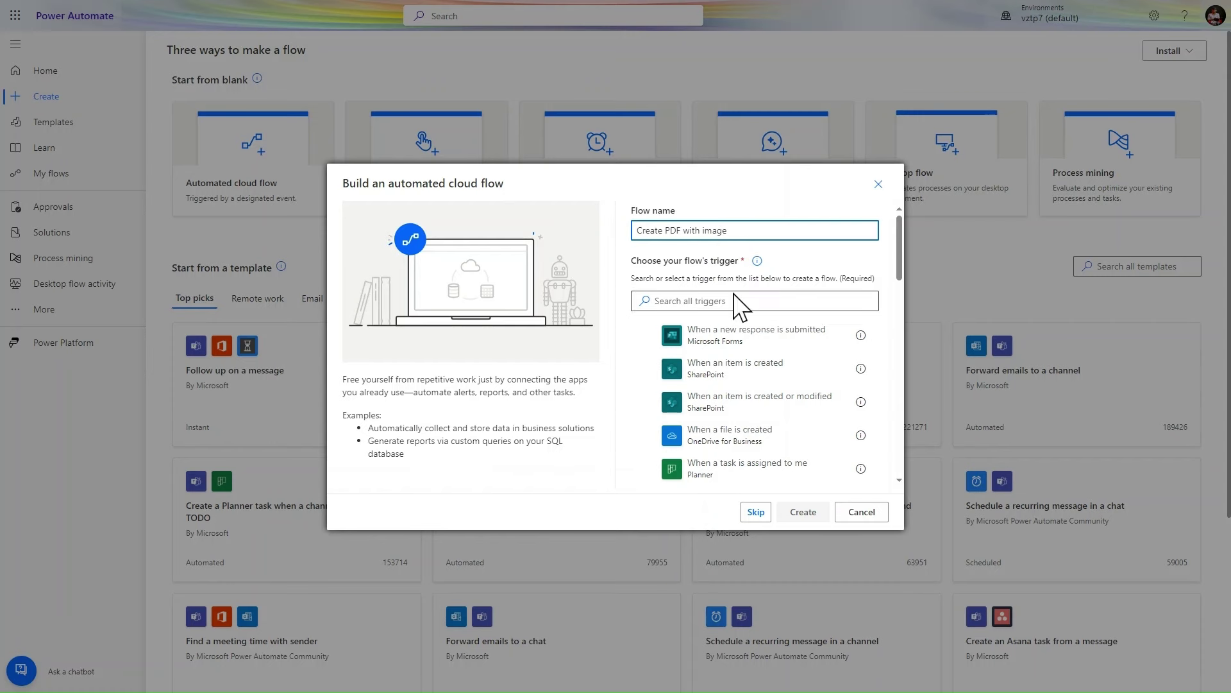
left_click(736, 410)
left_click(807, 512)
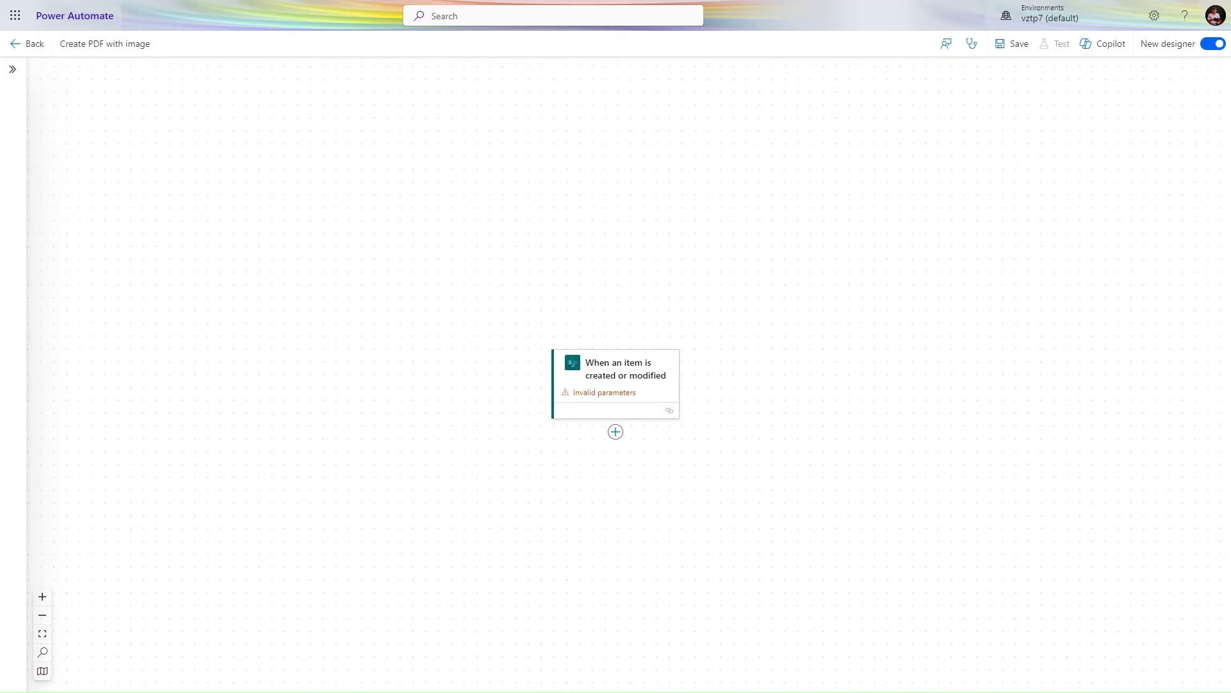
Point the trigger to the patchexample1 SharePoint site and its MOCK_DATA list
left_click_drag(684, 283, 797, 150)
left_click(775, 187)
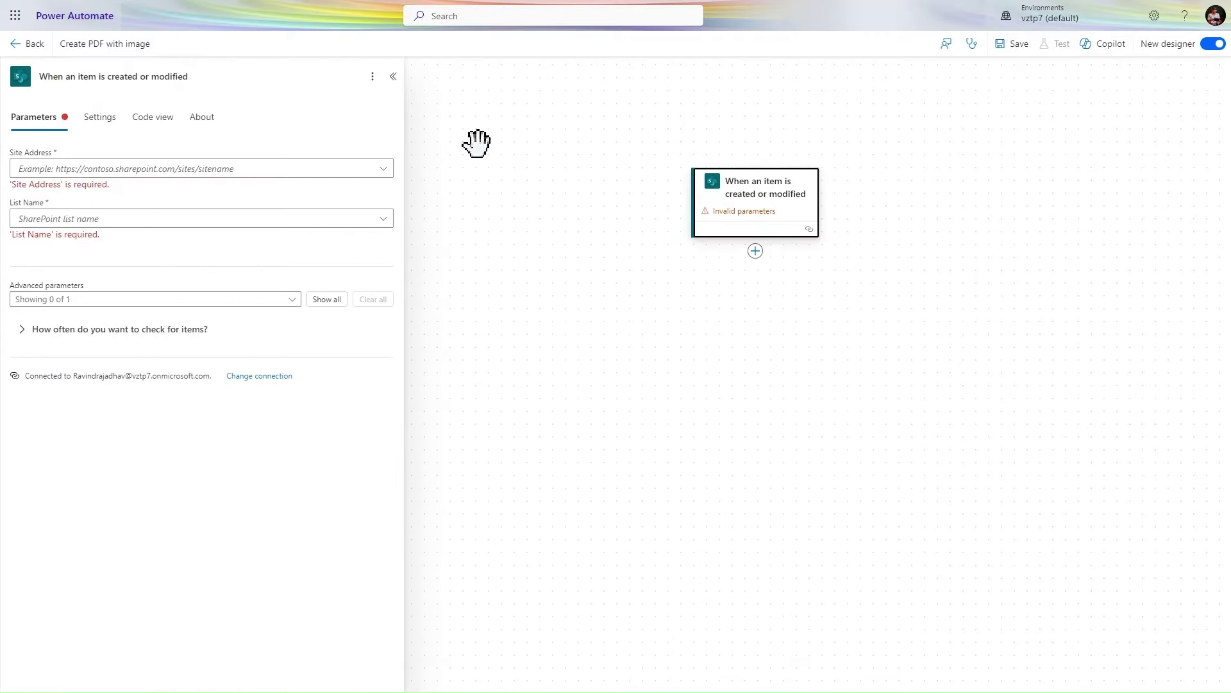
left_click(382, 170)
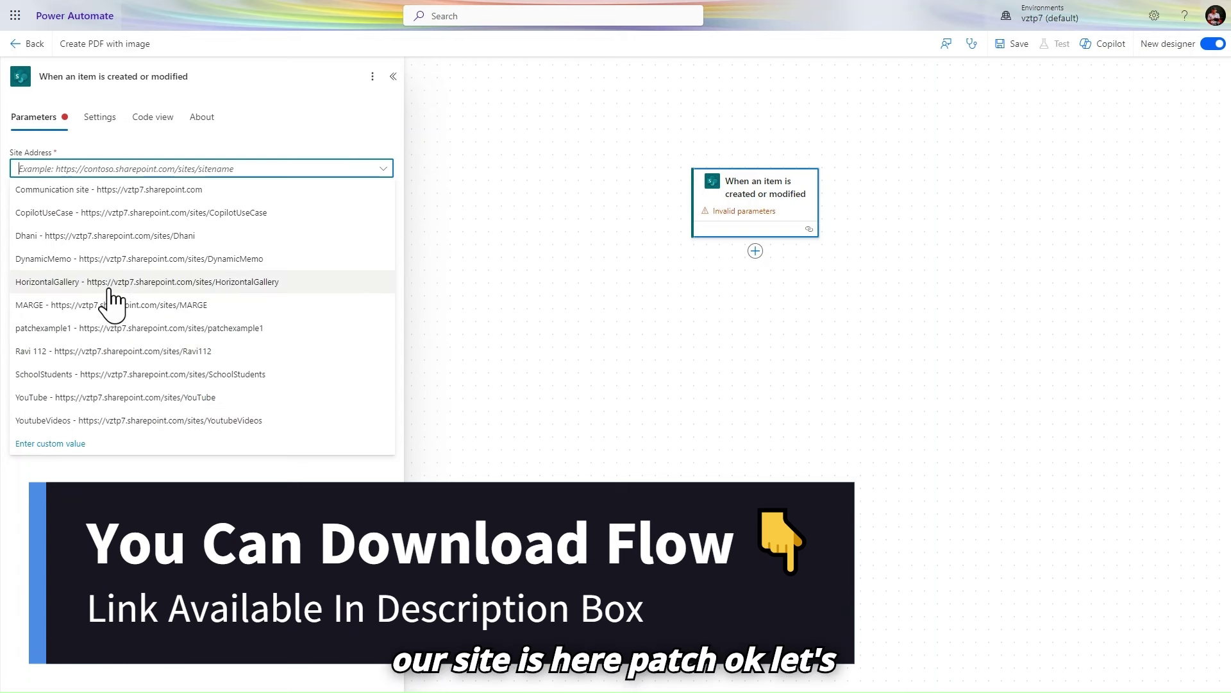
left_click(110, 327)
left_click(297, 206)
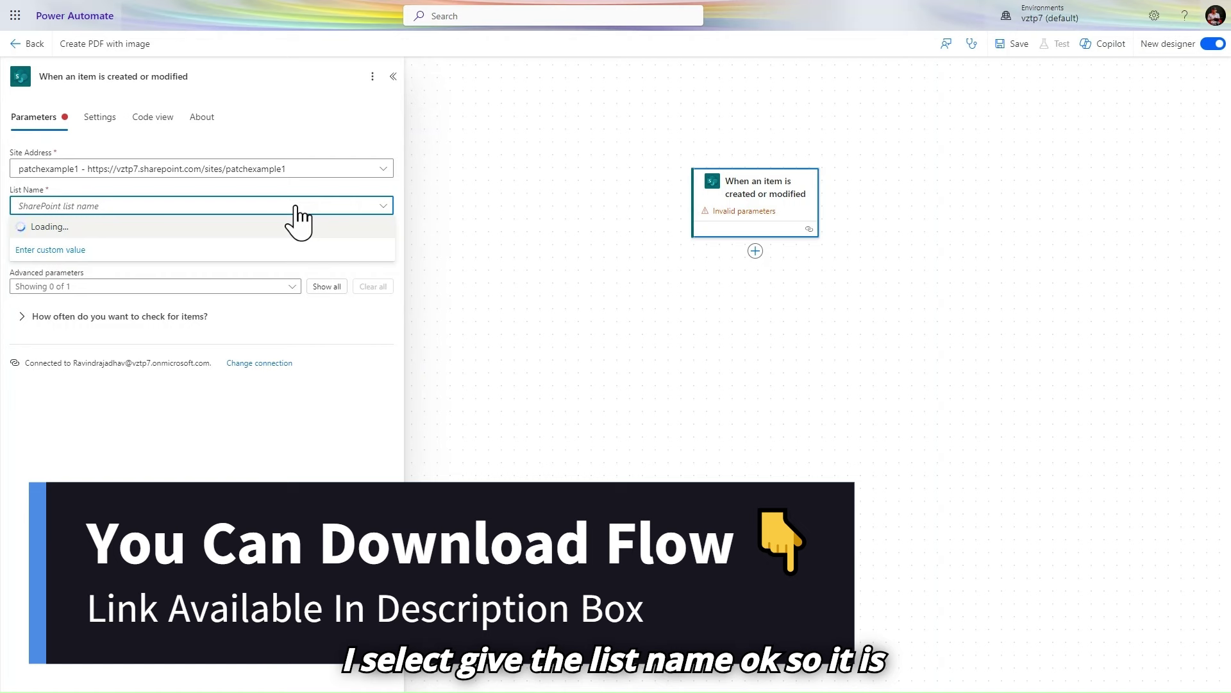
type("moc")
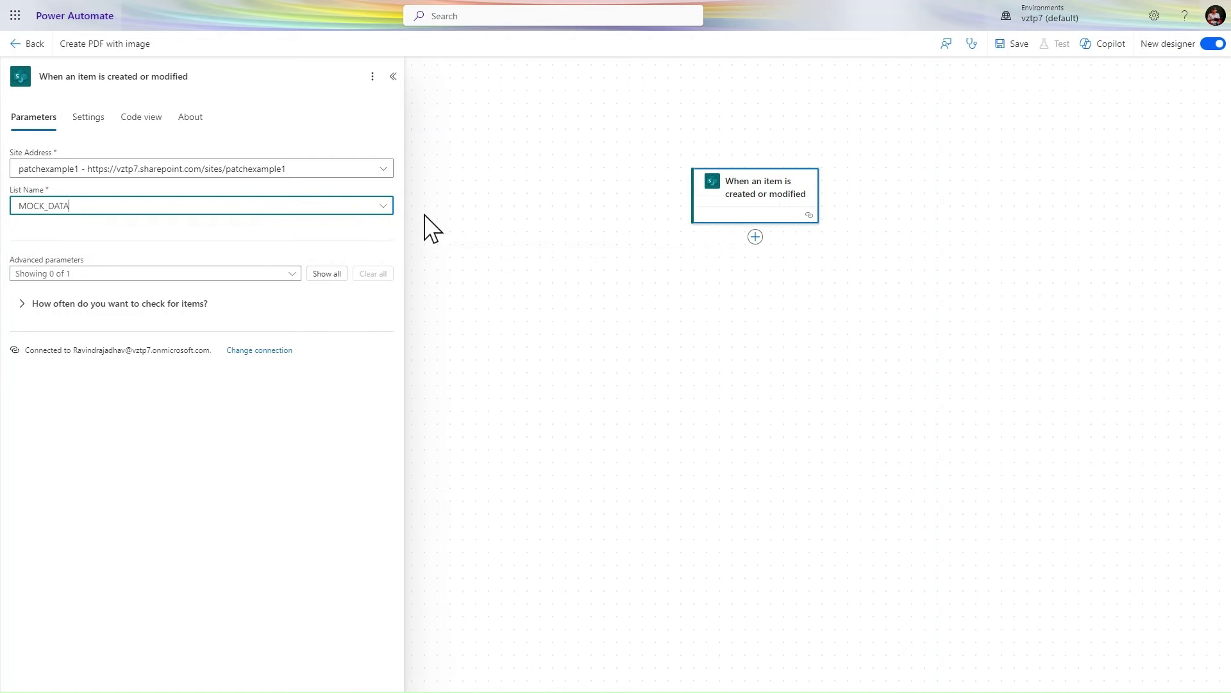
left_click(426, 210)
Show all of the trigger's advanced parameters and set the interval for checking items to 1
left_click(316, 281)
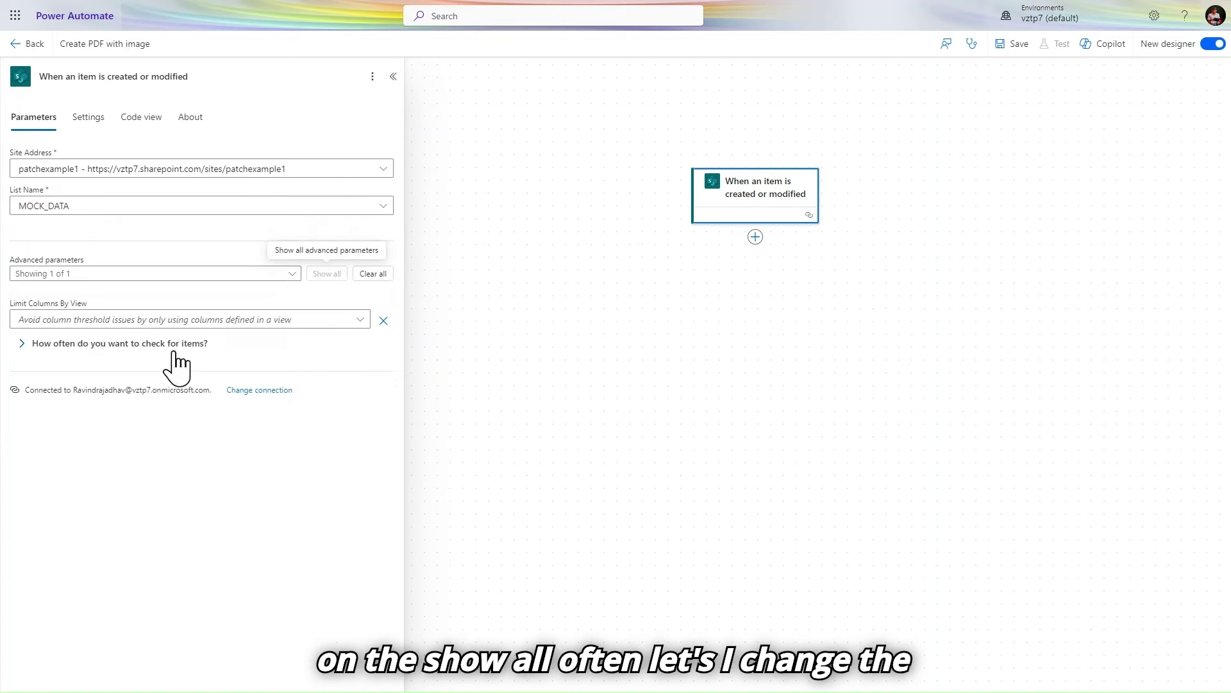
left_click(247, 343)
left_click(156, 414)
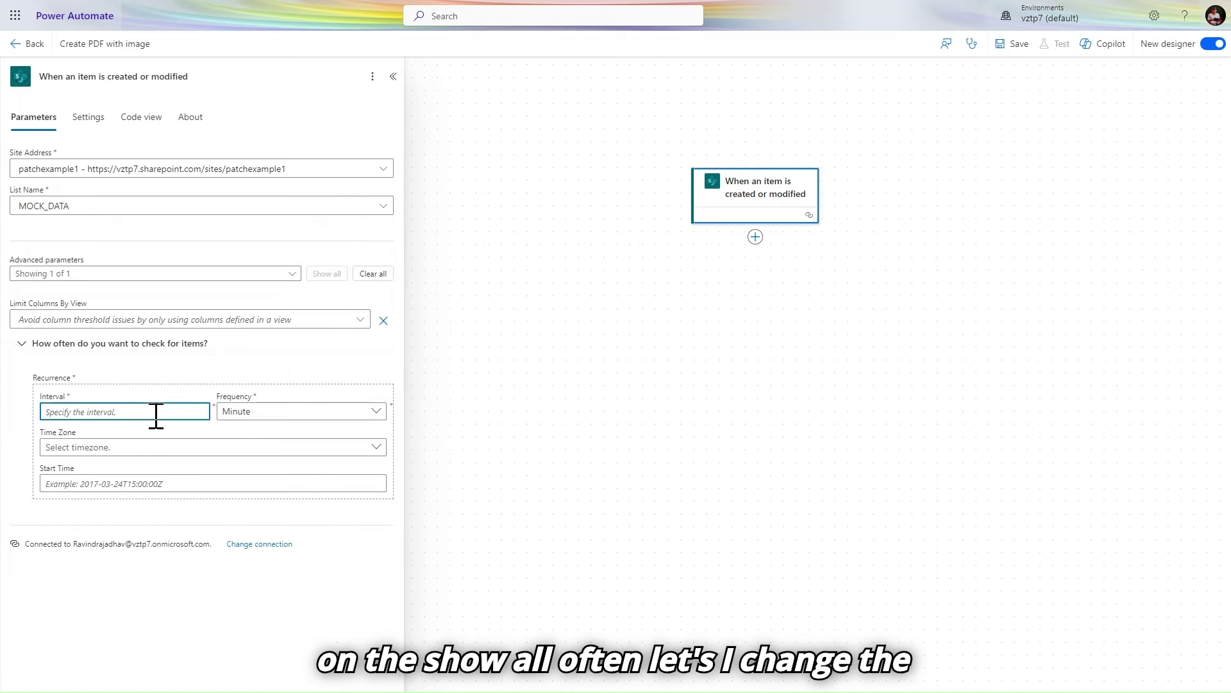
key("BackSpace")
type("1")
key("Tab")
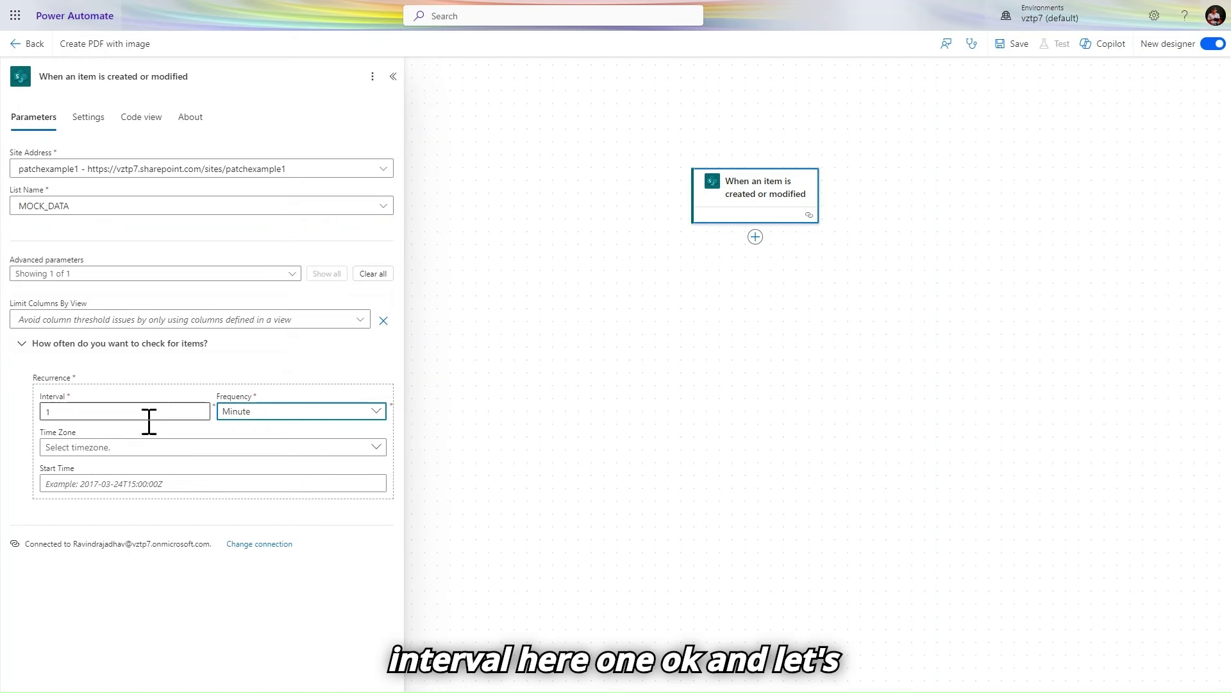
Add the SharePoint "Get attachments" action below the trigger
left_click(756, 236)
left_click(796, 243)
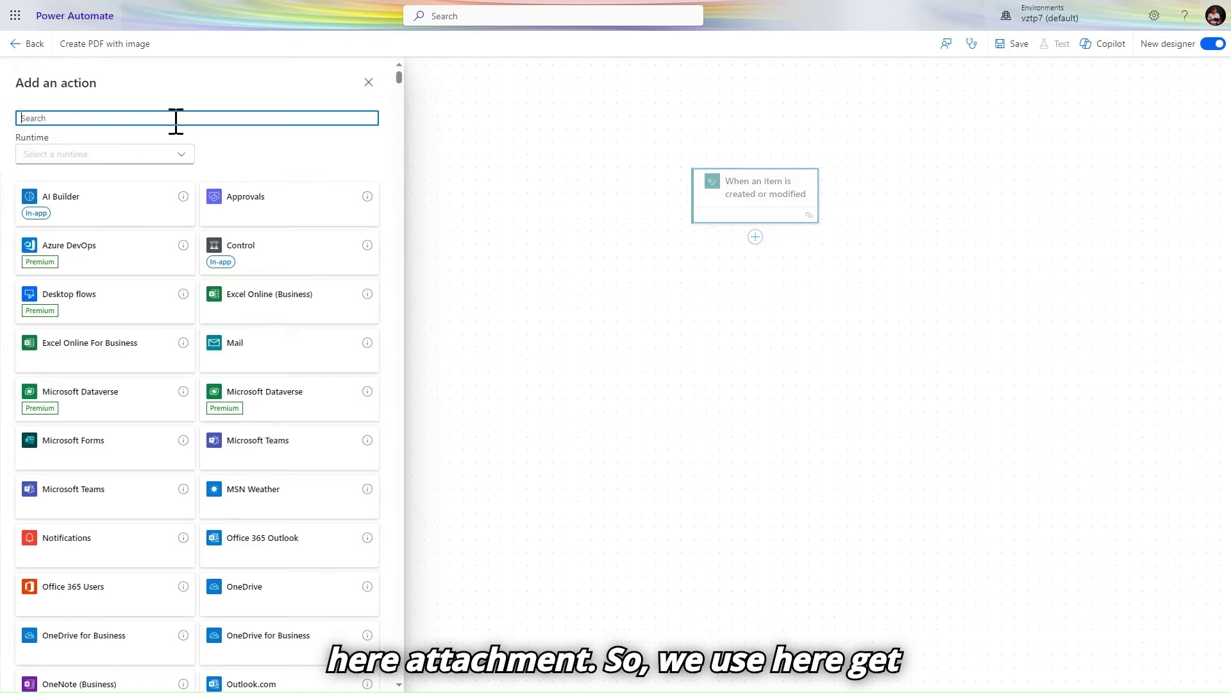
type("gewt")
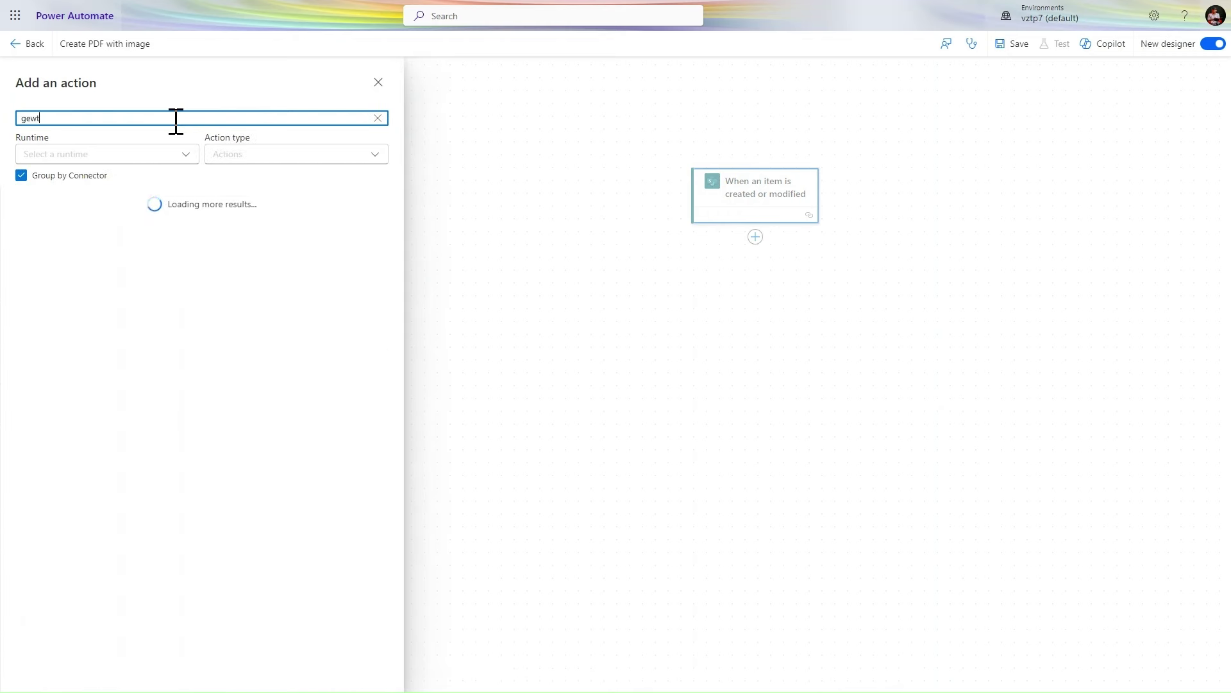
type("t att")
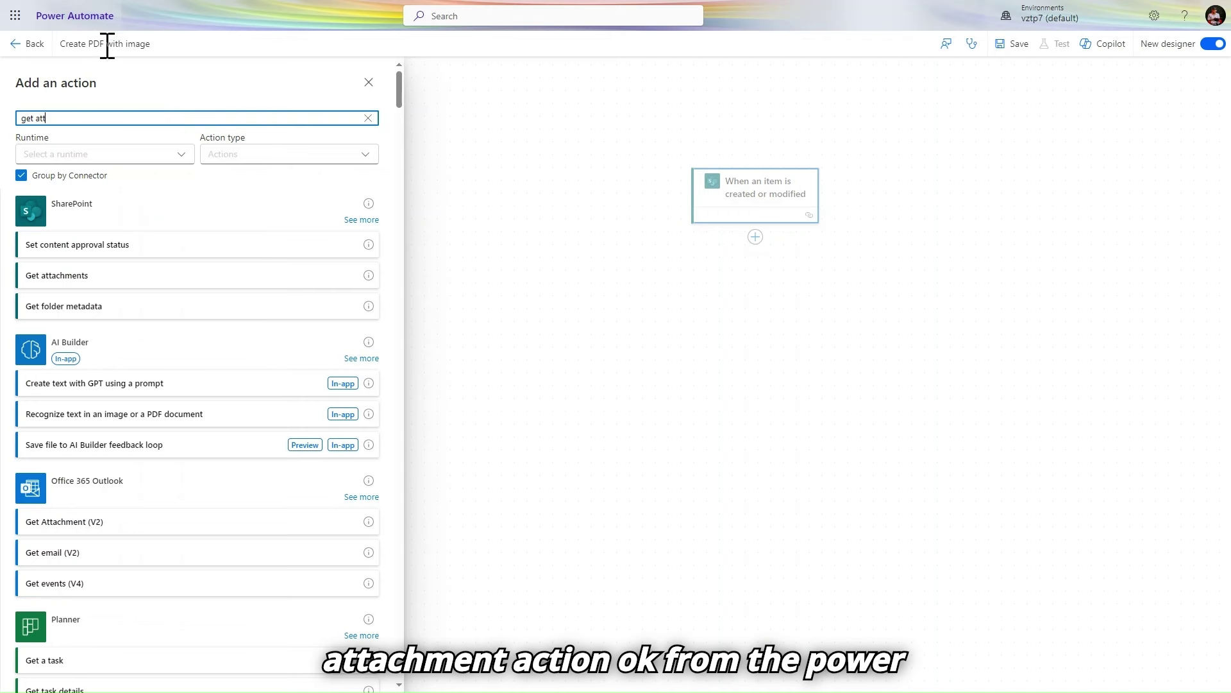
type("attachment")
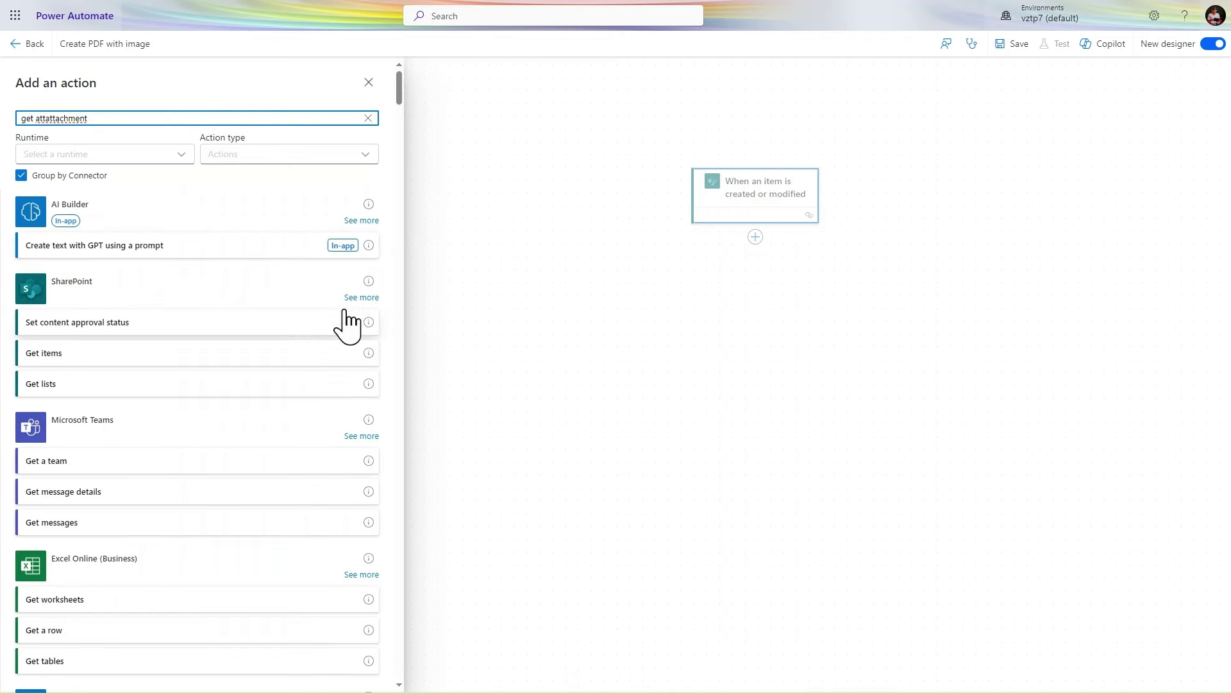
left_click(362, 297)
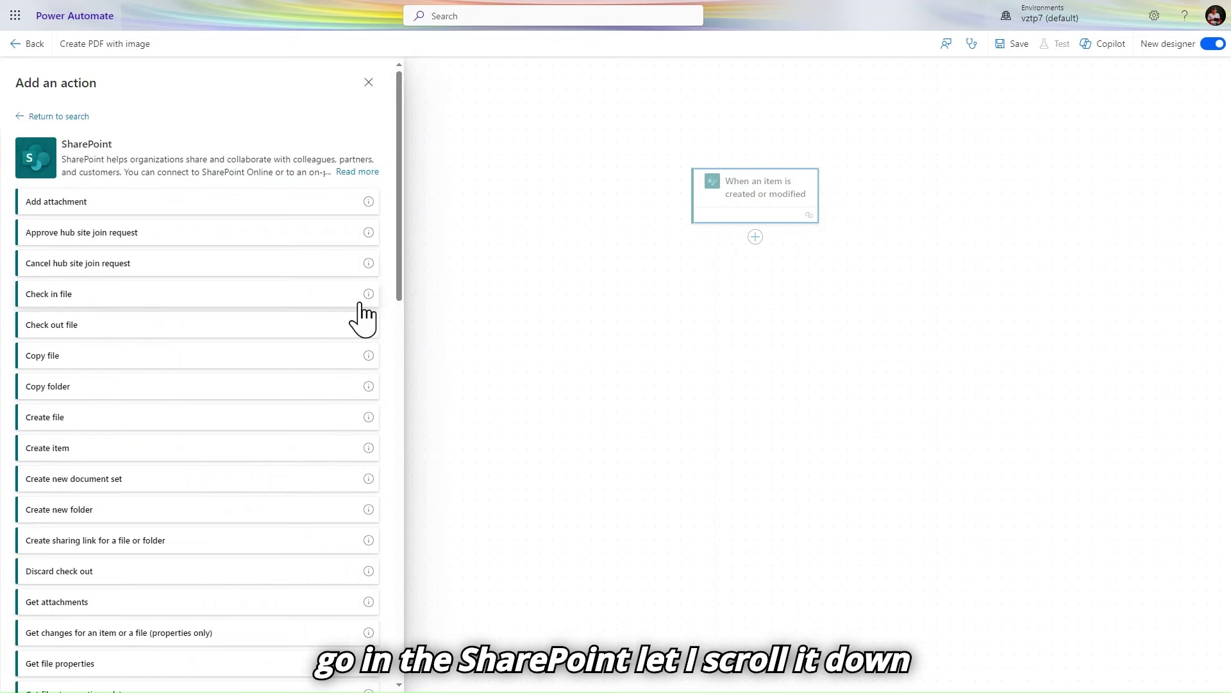
scroll(154, 490, "down", 4)
scroll(146, 500, "down", 5)
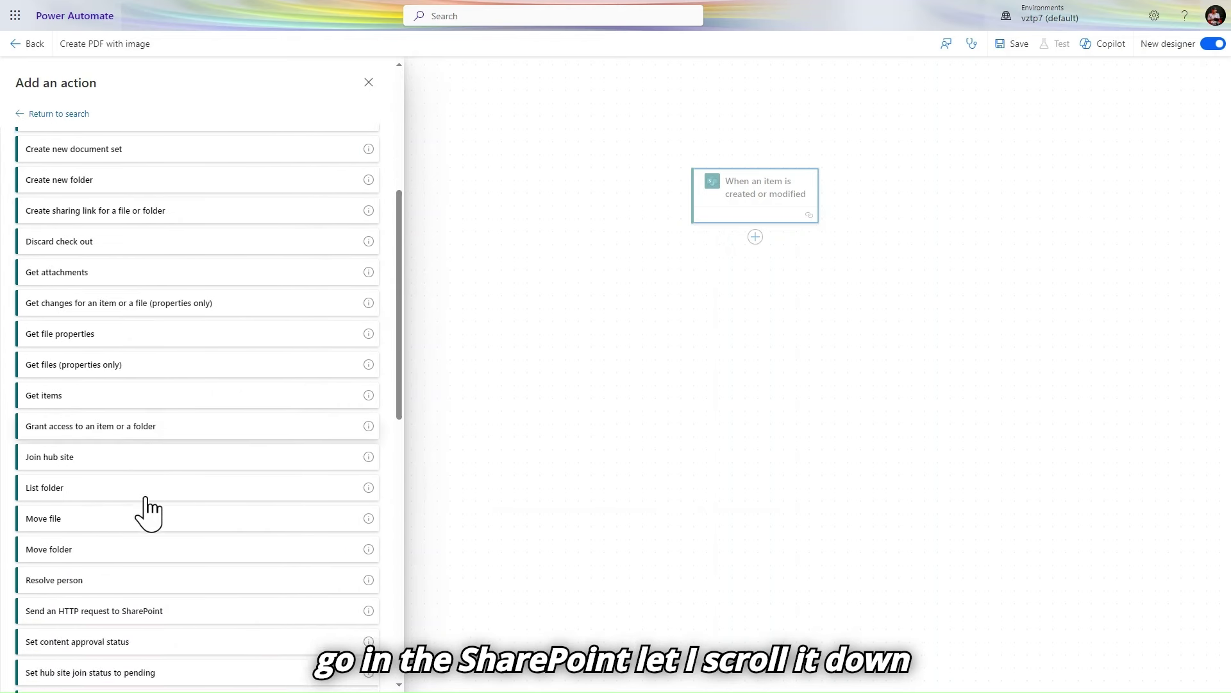
scroll(122, 574, "down", 5)
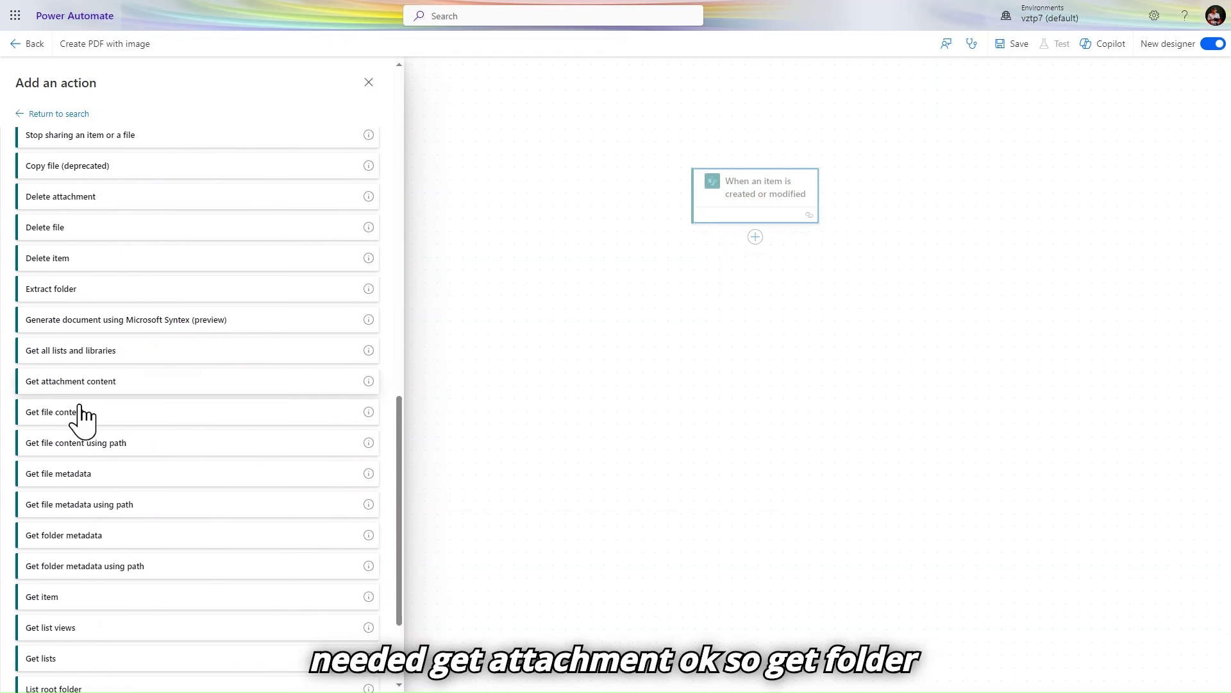
scroll(93, 489, "down", 1)
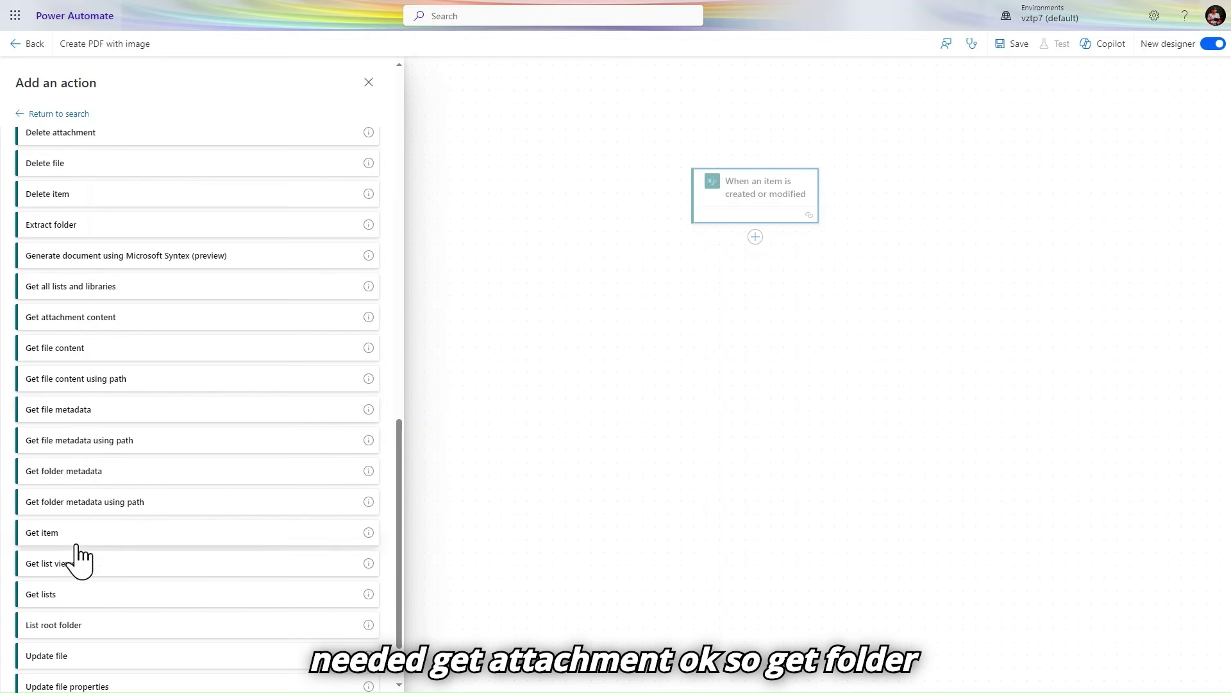
scroll(111, 324, "up", 4)
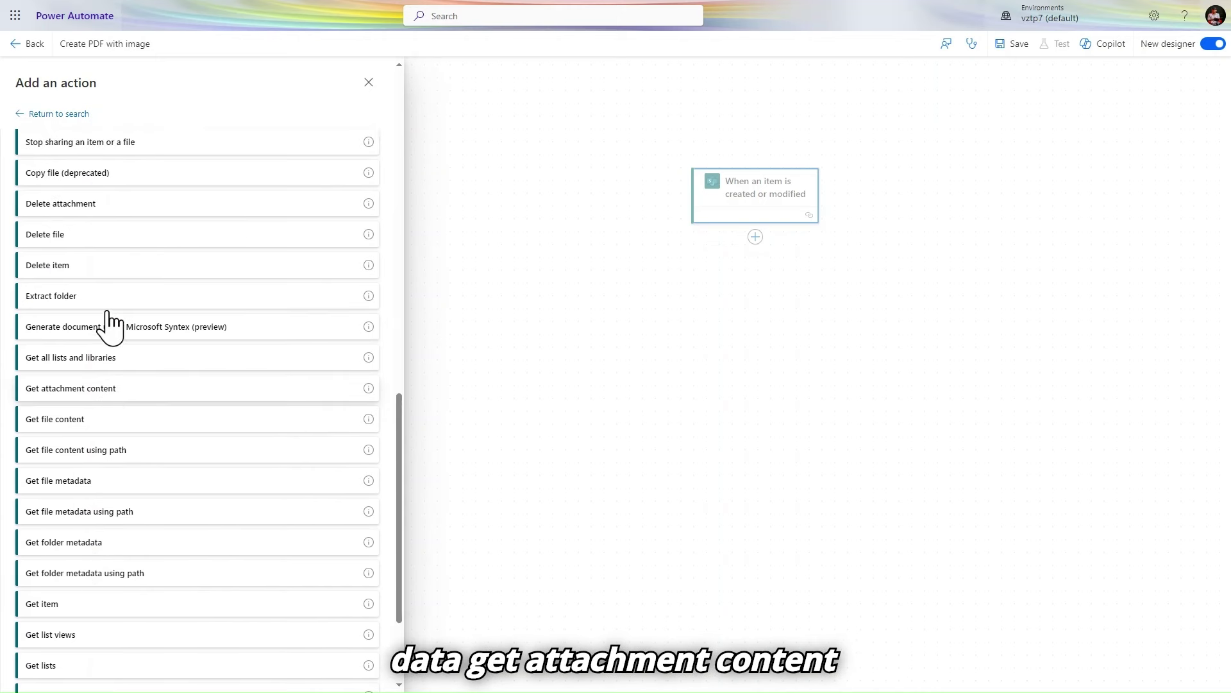
scroll(111, 324, "up", 10)
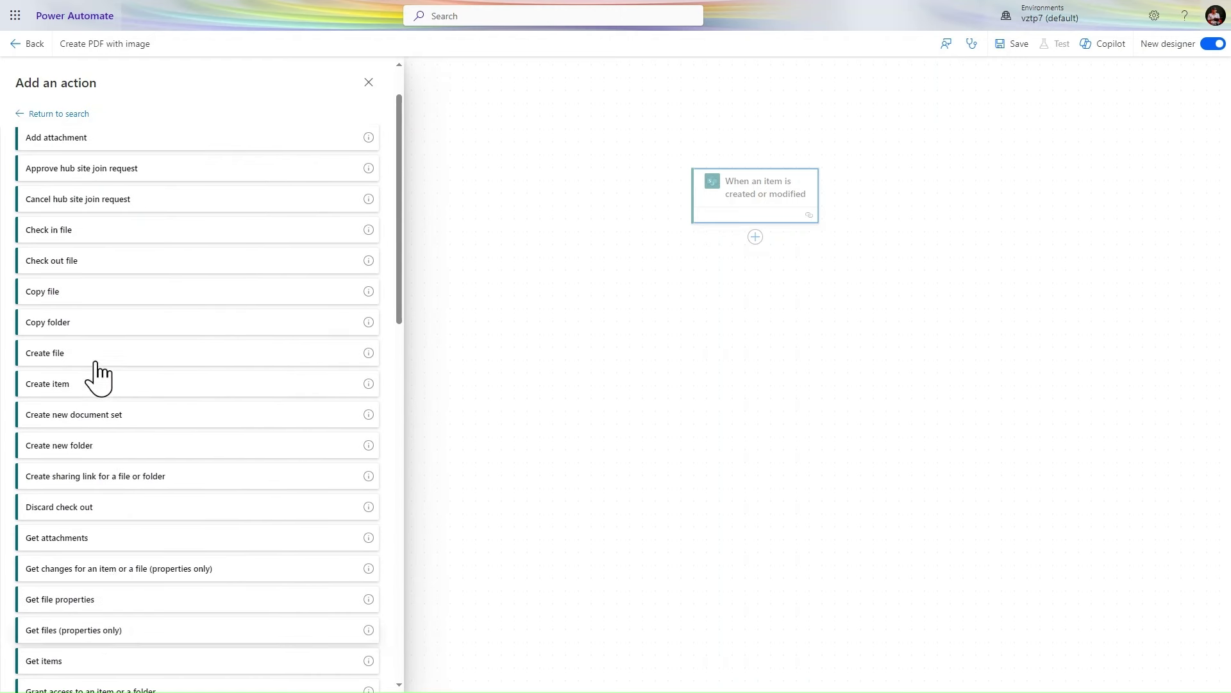
left_click(86, 539)
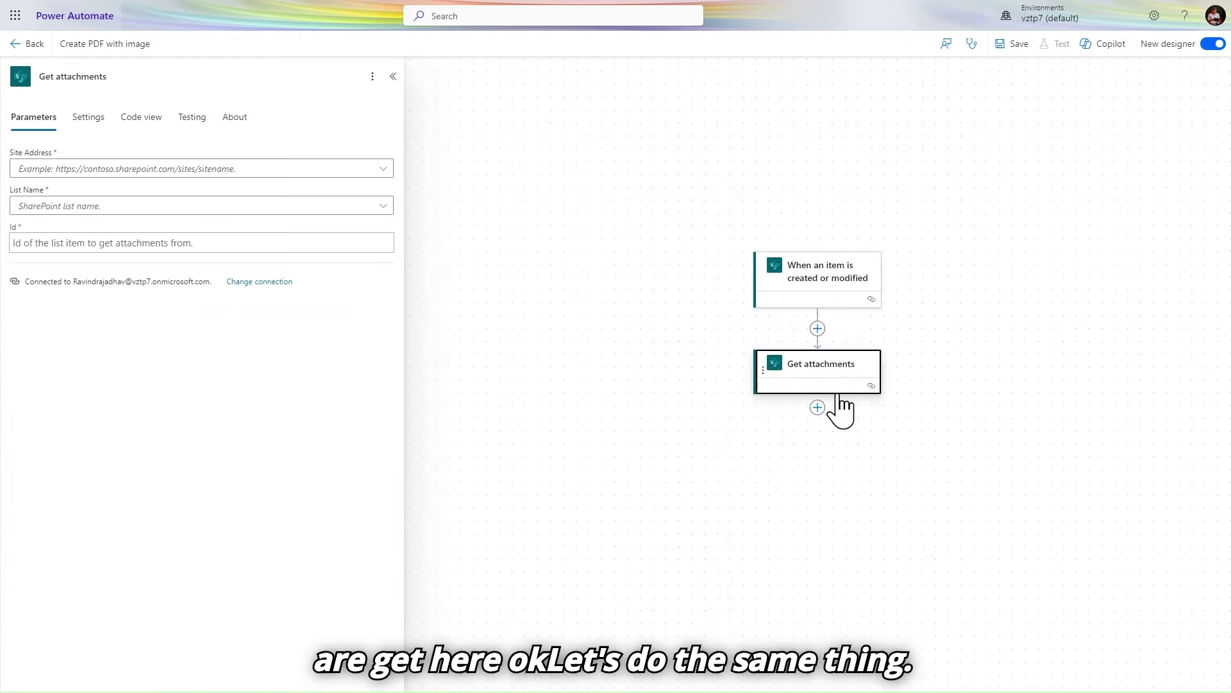
Point the Get attachments action to the patchexample1 SharePoint site and its MOCK_DATA list
left_click(384, 170)
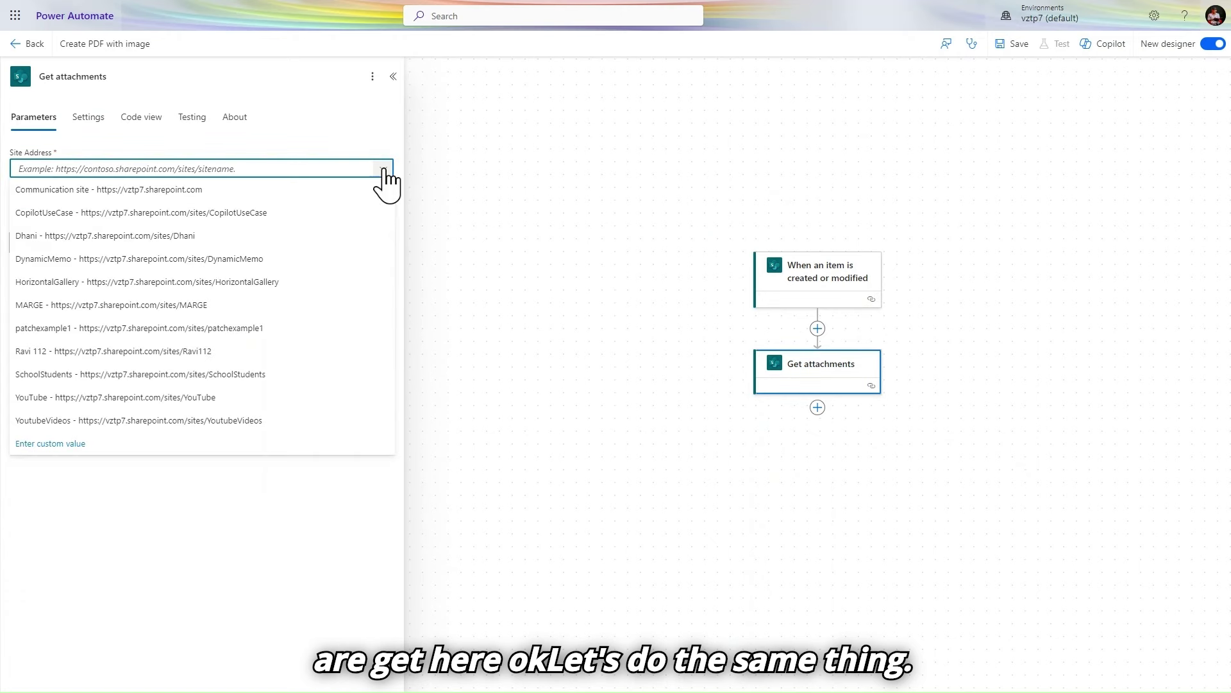
left_click(155, 324)
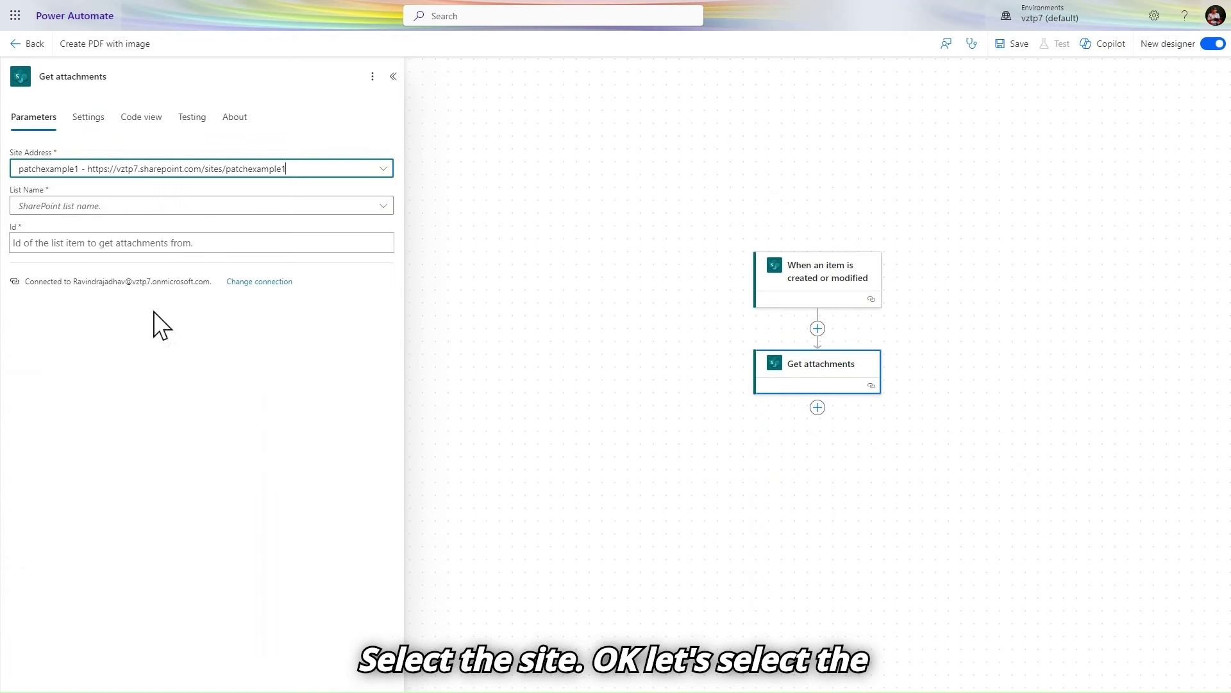
left_click(154, 208)
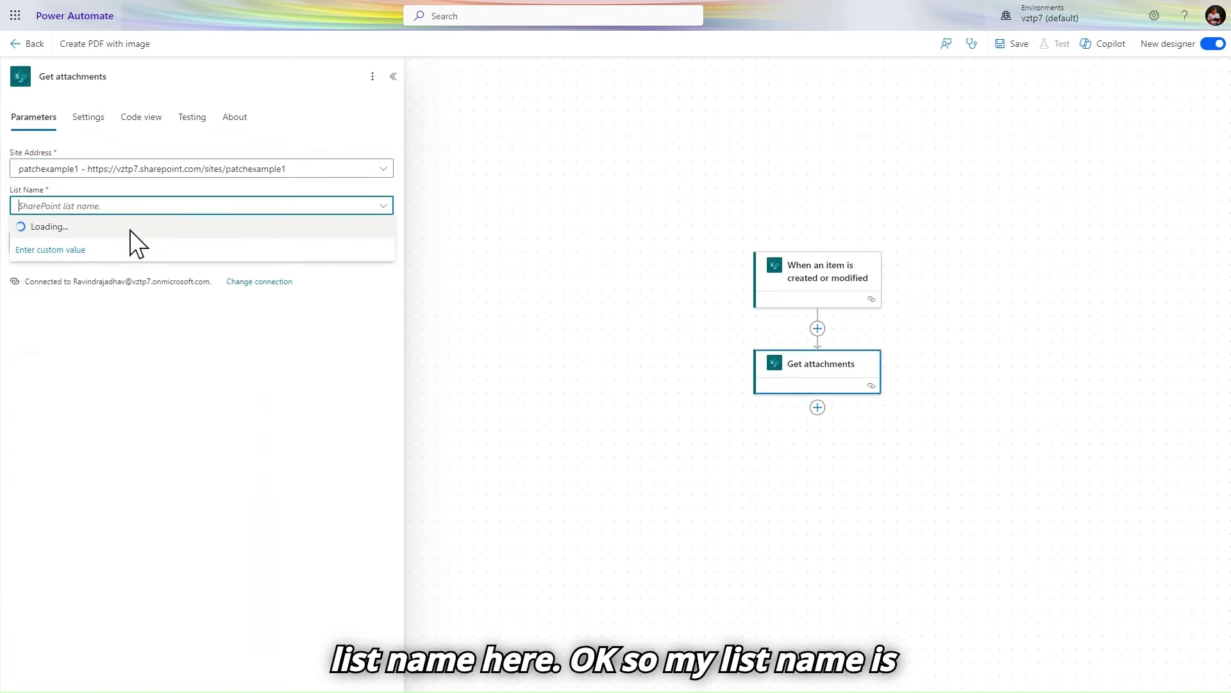
left_click(442, 342)
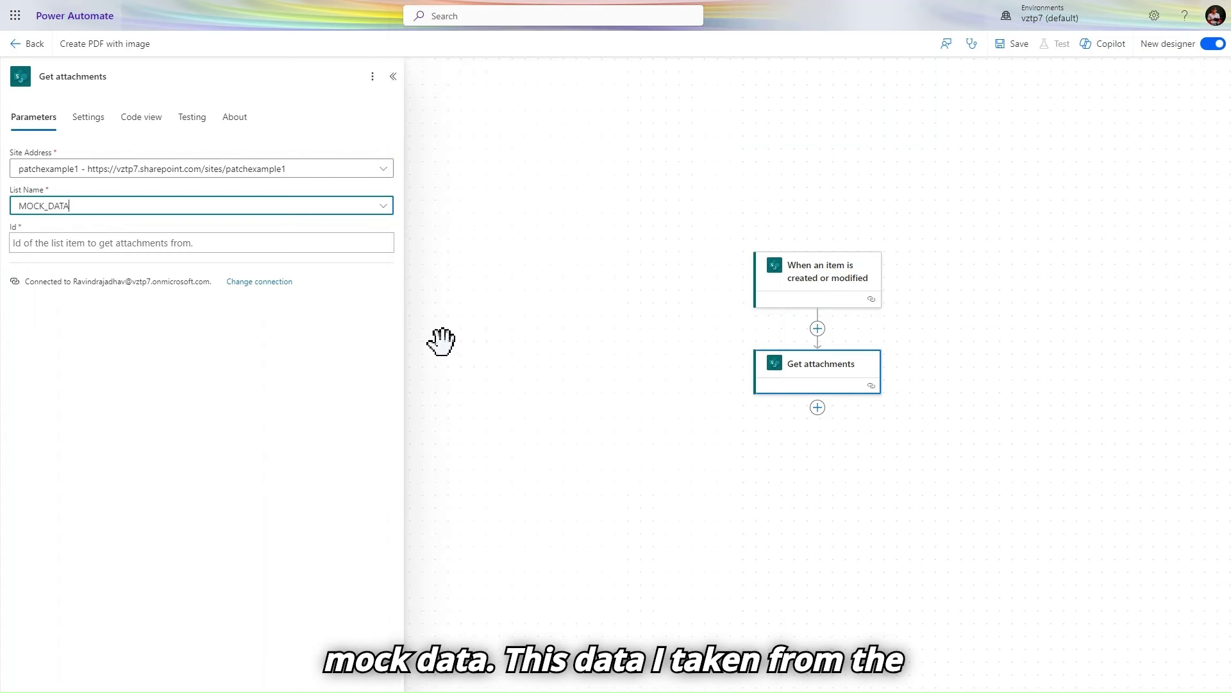
Set the Id of Get attachments to the trigger's ID dynamic value and look up the available id values
left_click(128, 244)
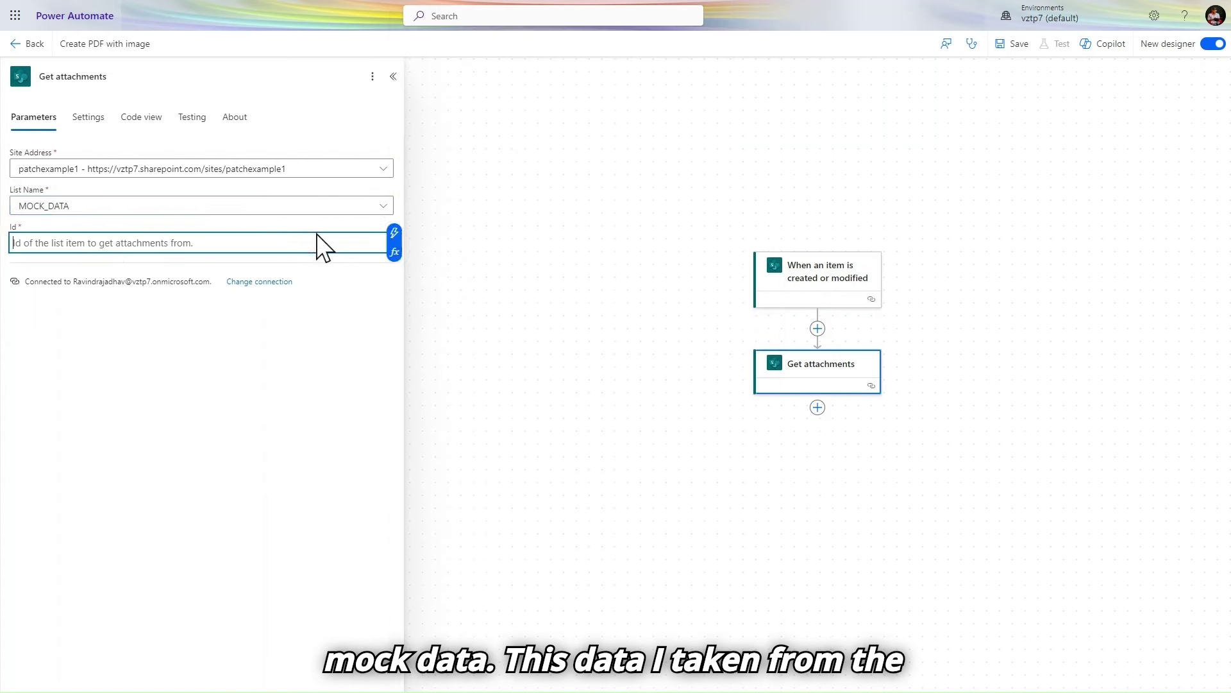
left_click(395, 242)
left_click(423, 332)
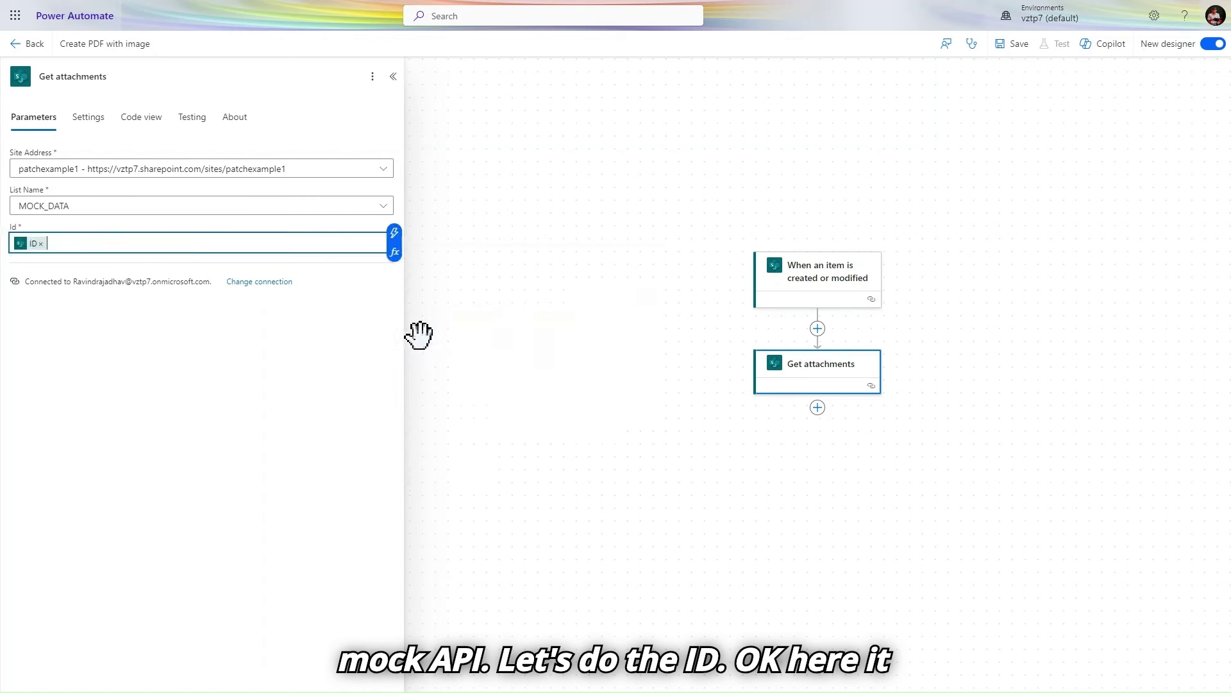
left_click(18, 225)
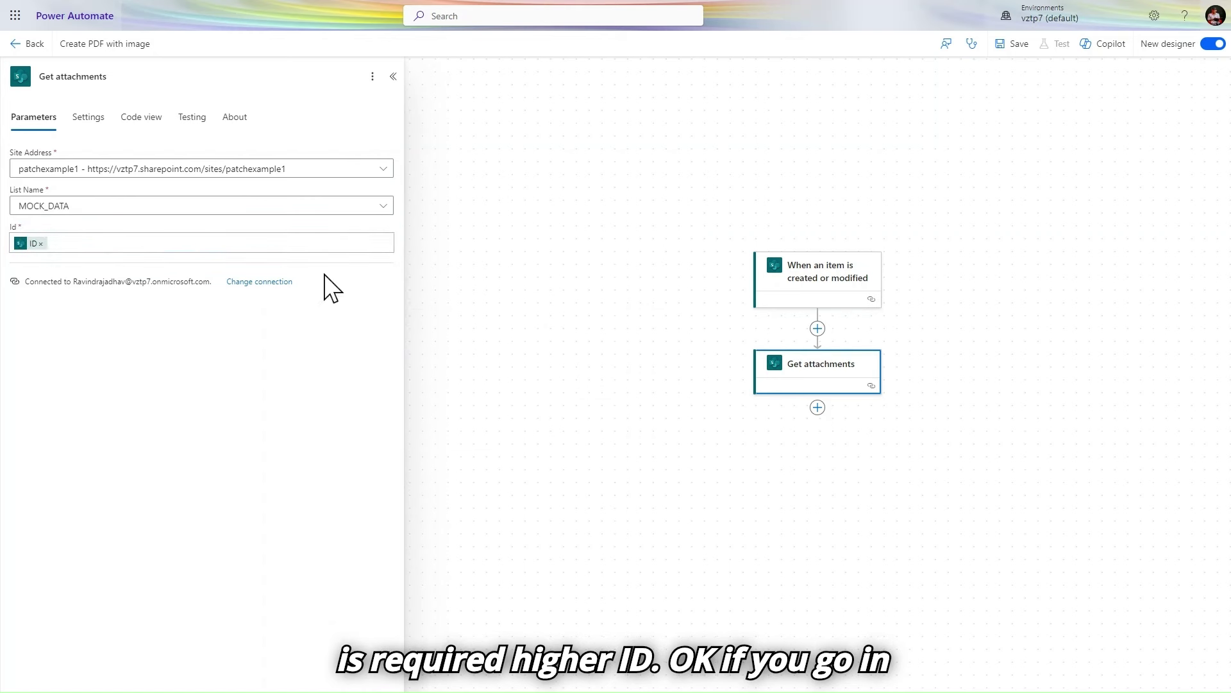
left_click(253, 247)
left_click(395, 233)
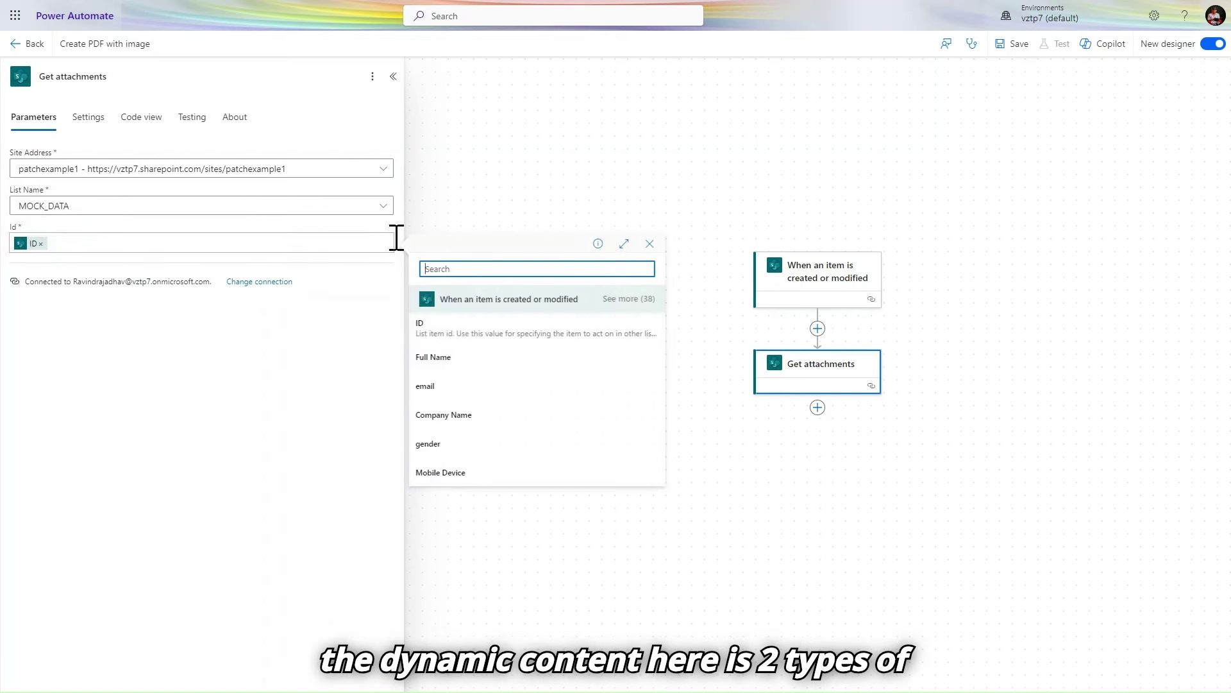
type("id")
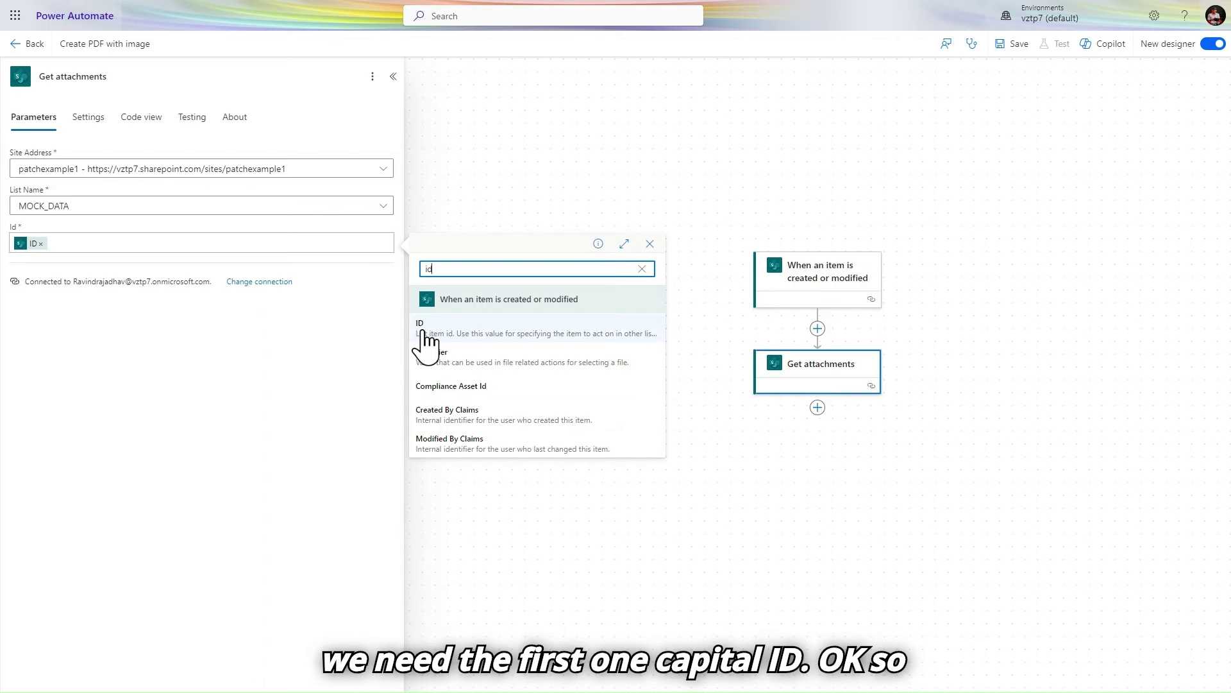
Add the SharePoint "Get attachment content" action below Get attachments
left_click(817, 408)
left_click(844, 414)
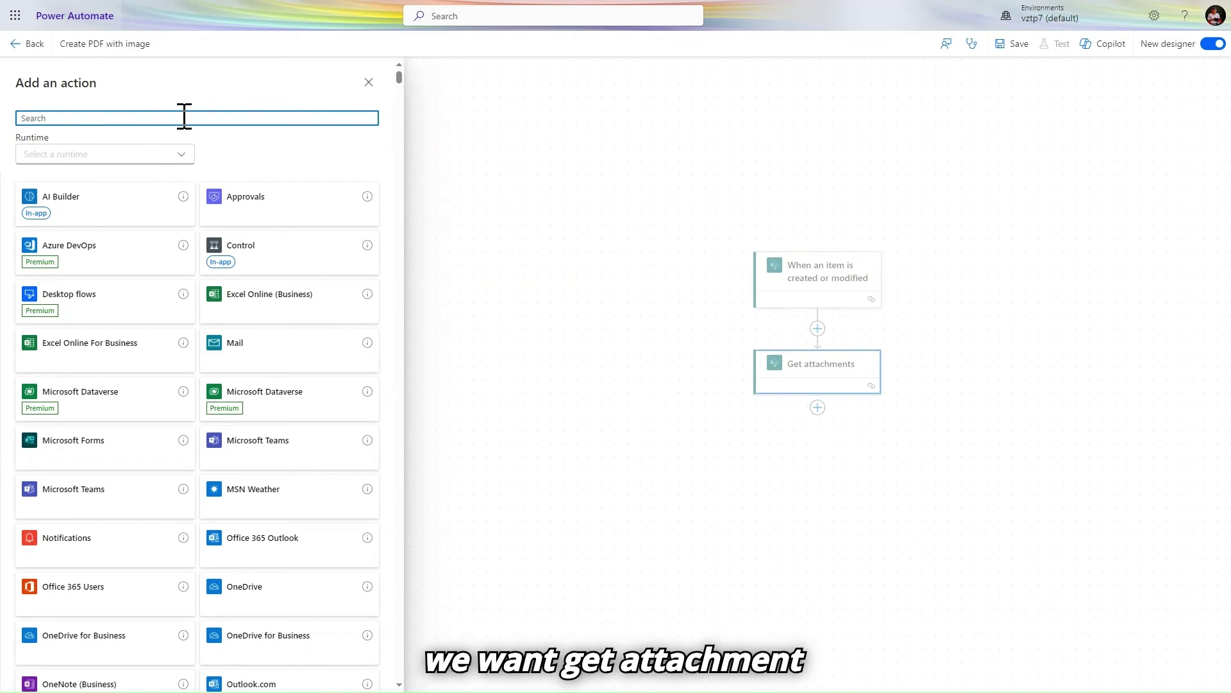
type("get ")
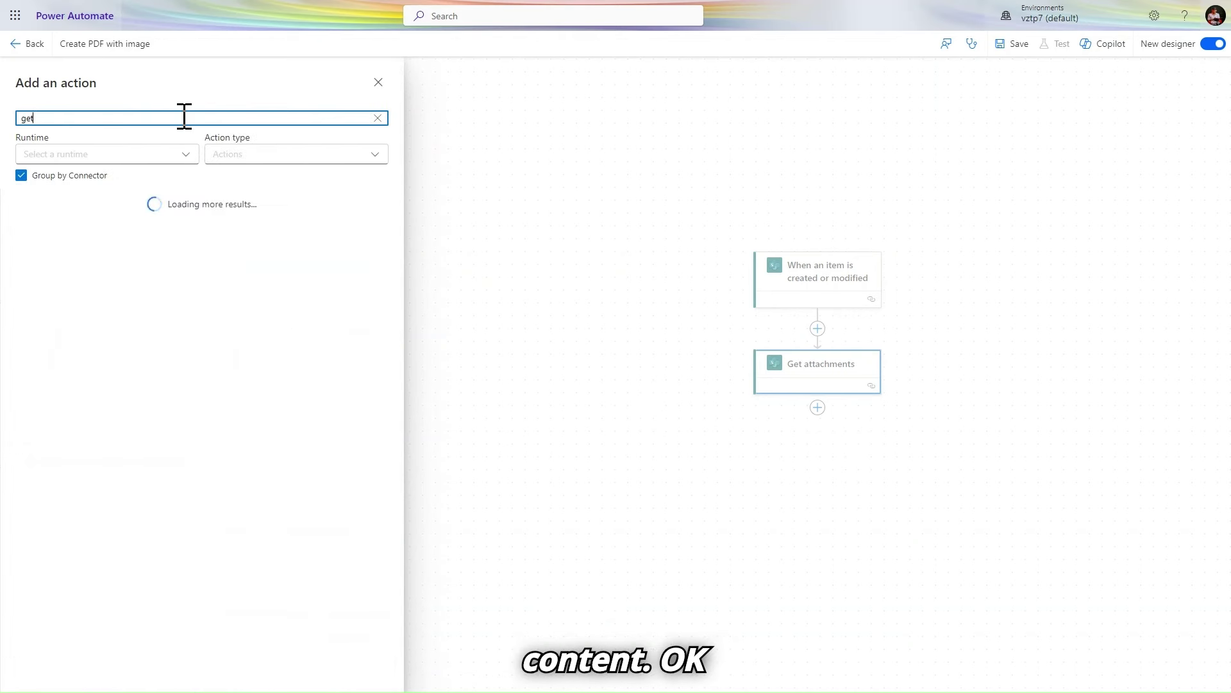
type("a")
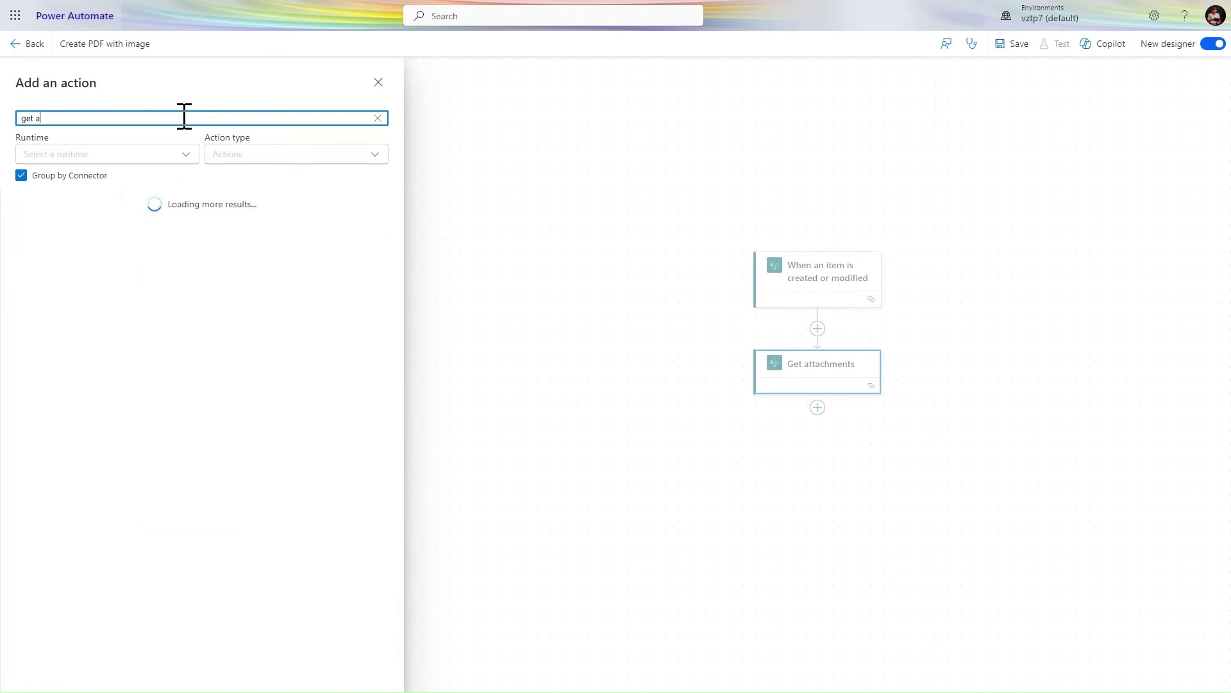
type("ttach")
key("BackSpace")
key("BackSpace")
type("achment co")
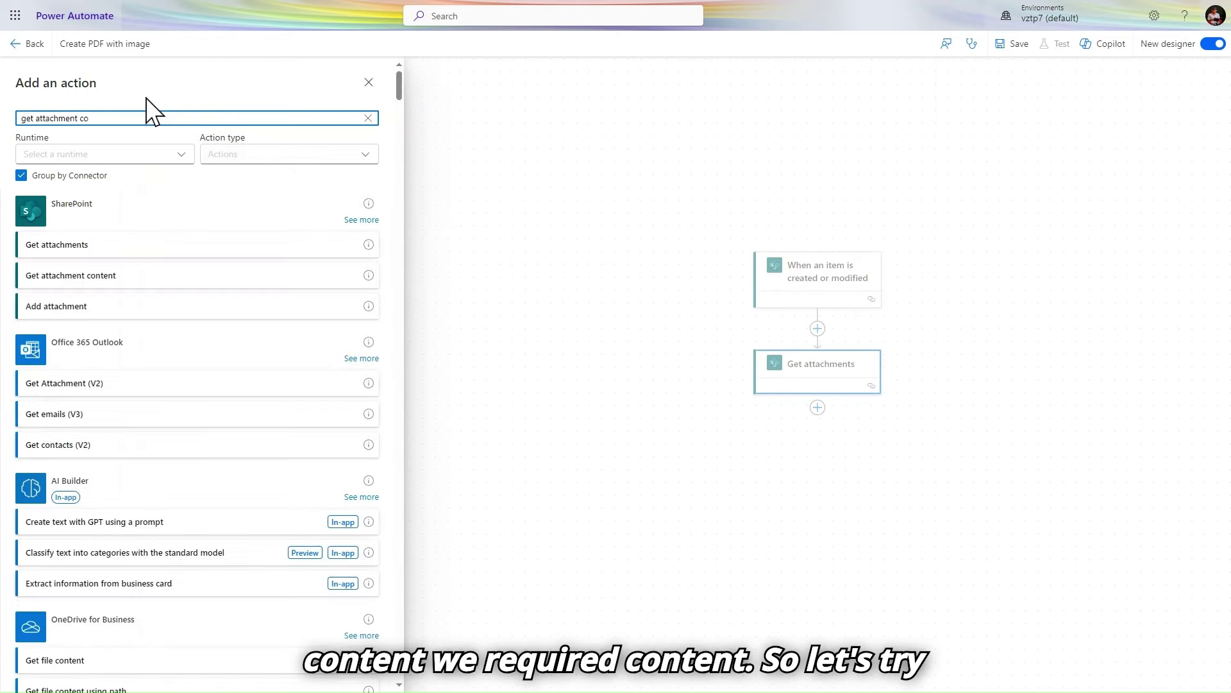
left_click(143, 277)
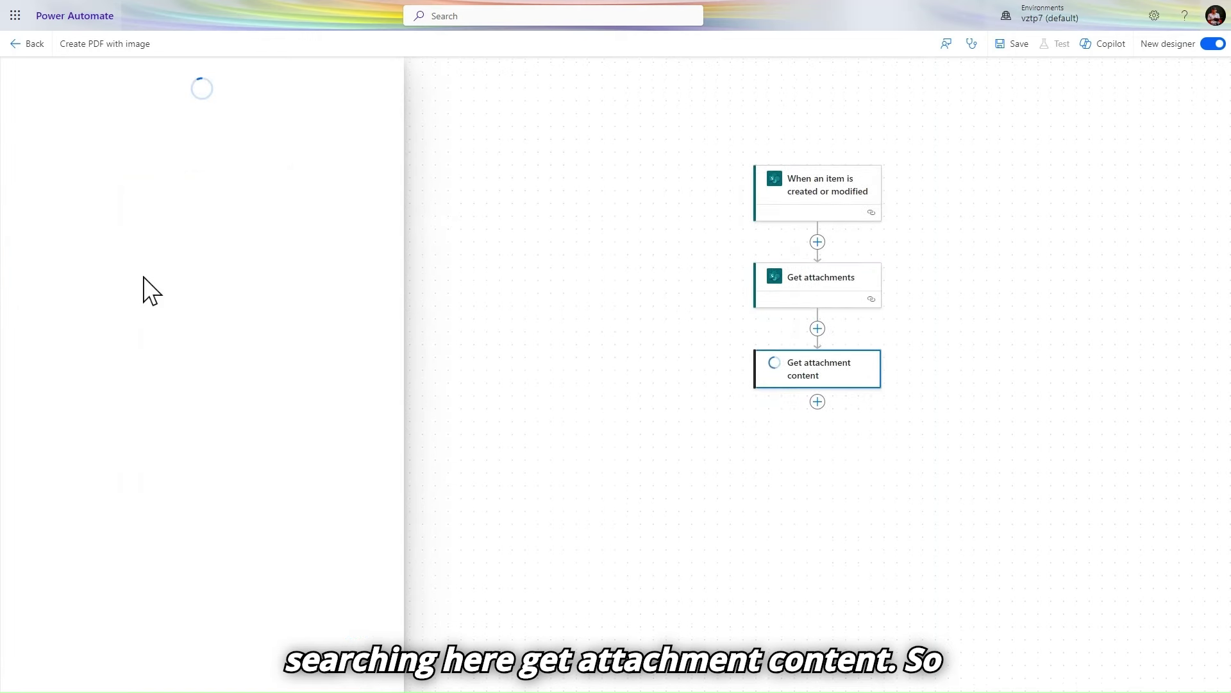
Point the Get attachment content action to the patchexample1 site and its MOCK_DATA list
left_click(213, 168)
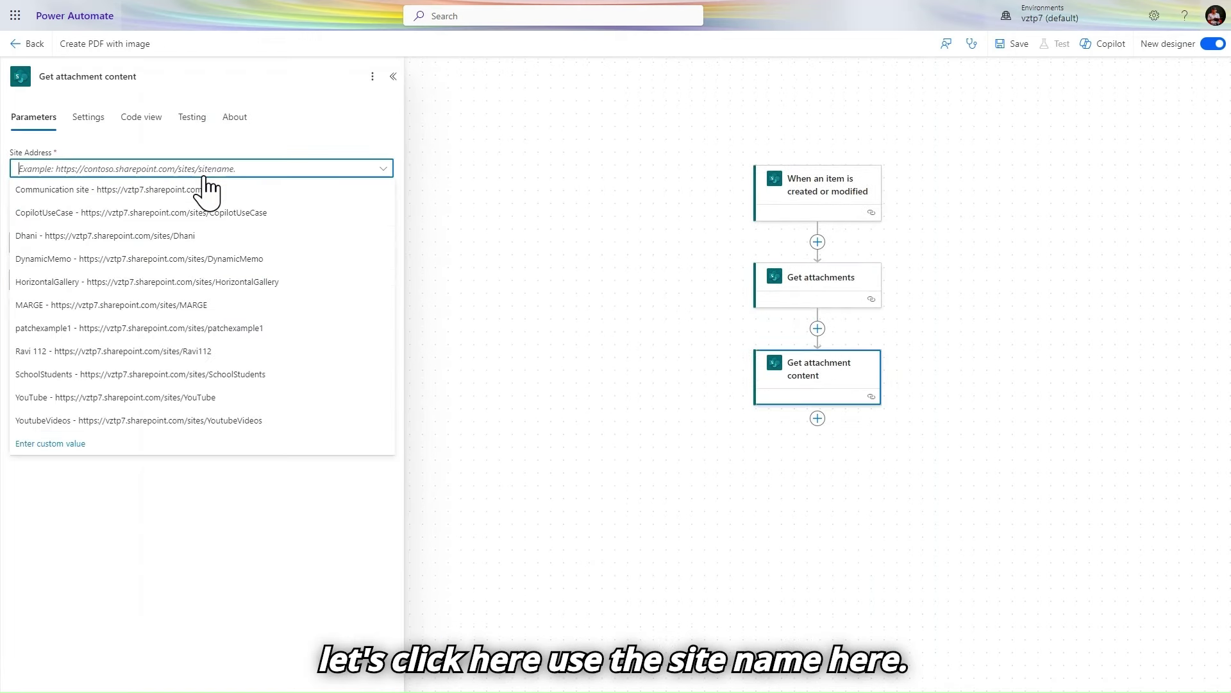
left_click(128, 327)
left_click(159, 207)
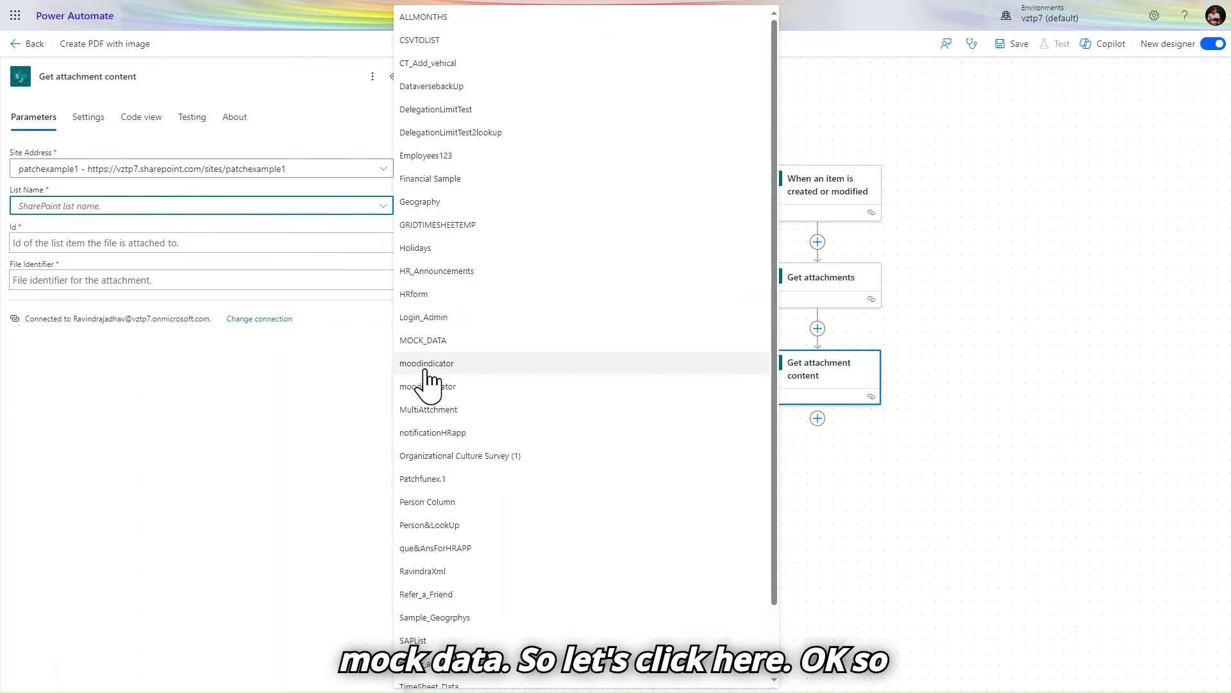
left_click(421, 340)
Fill Get attachment content's Id with the trigger's ID and its File Identifier with the Id from Get attachments
left_click(110, 243)
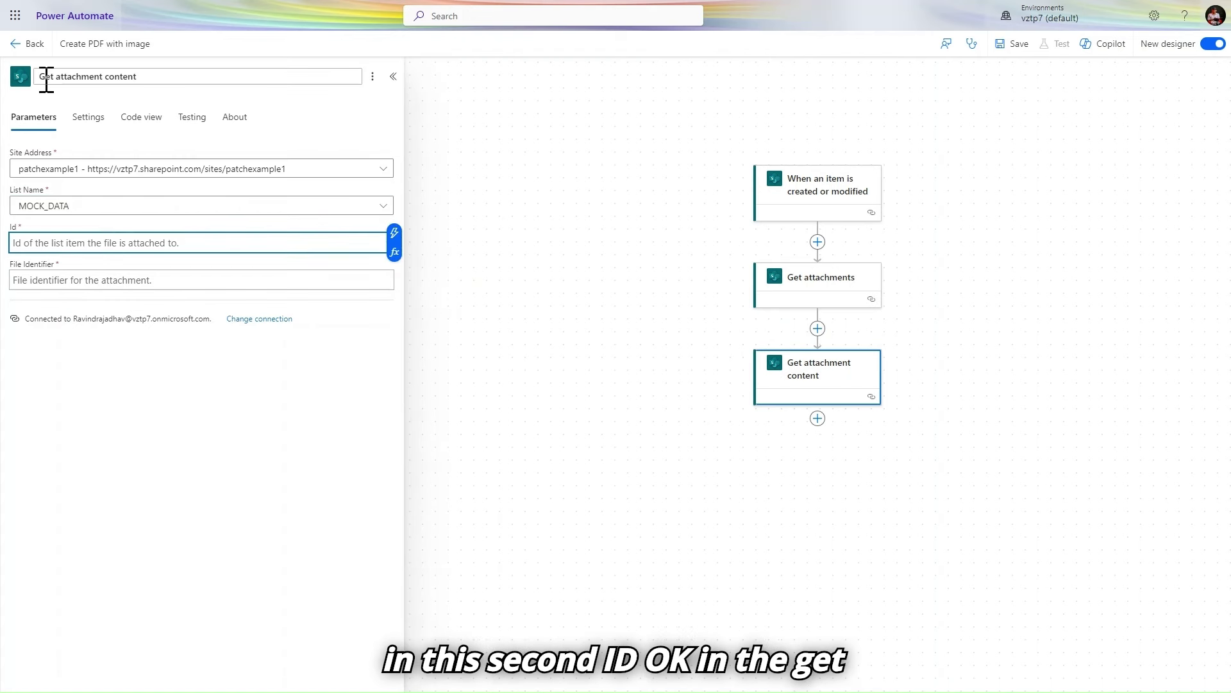
left_click(395, 236)
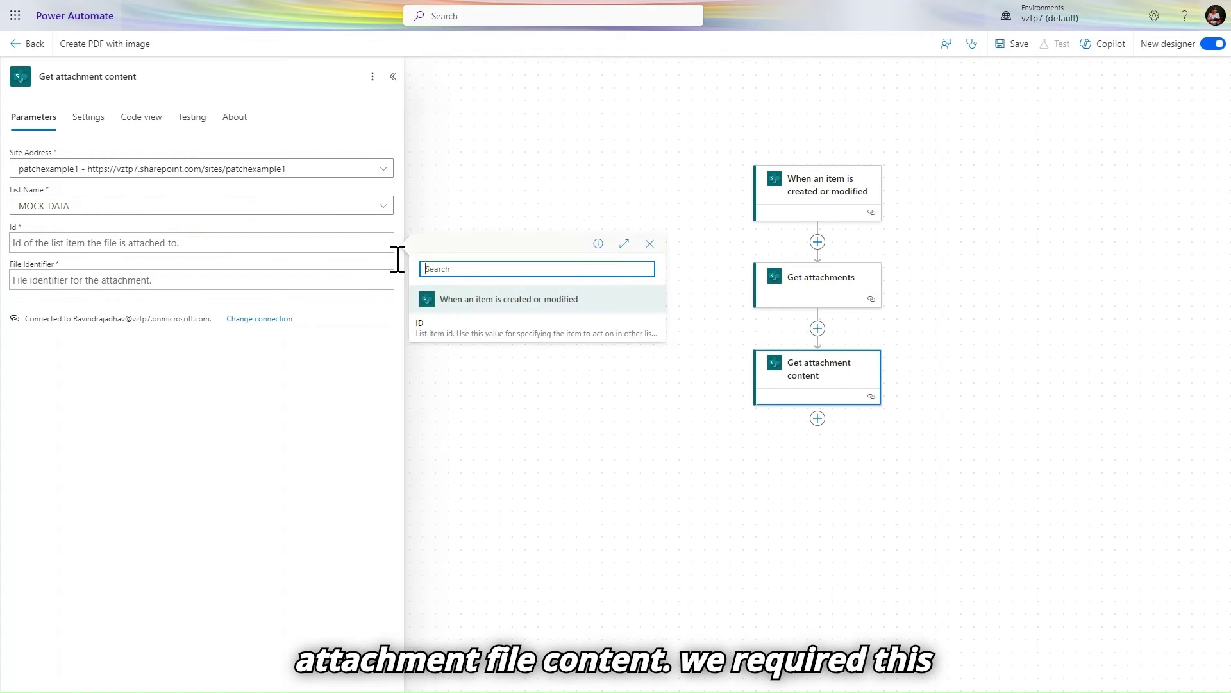
left_click(459, 334)
left_click(219, 281)
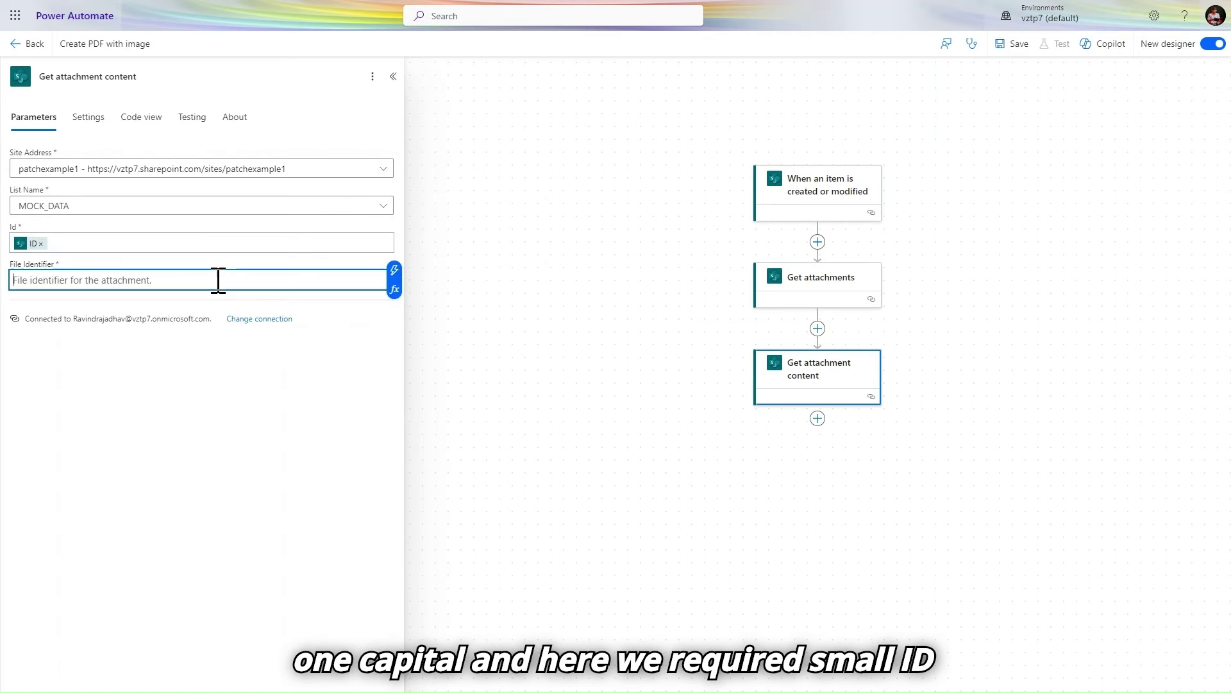
left_click(395, 270)
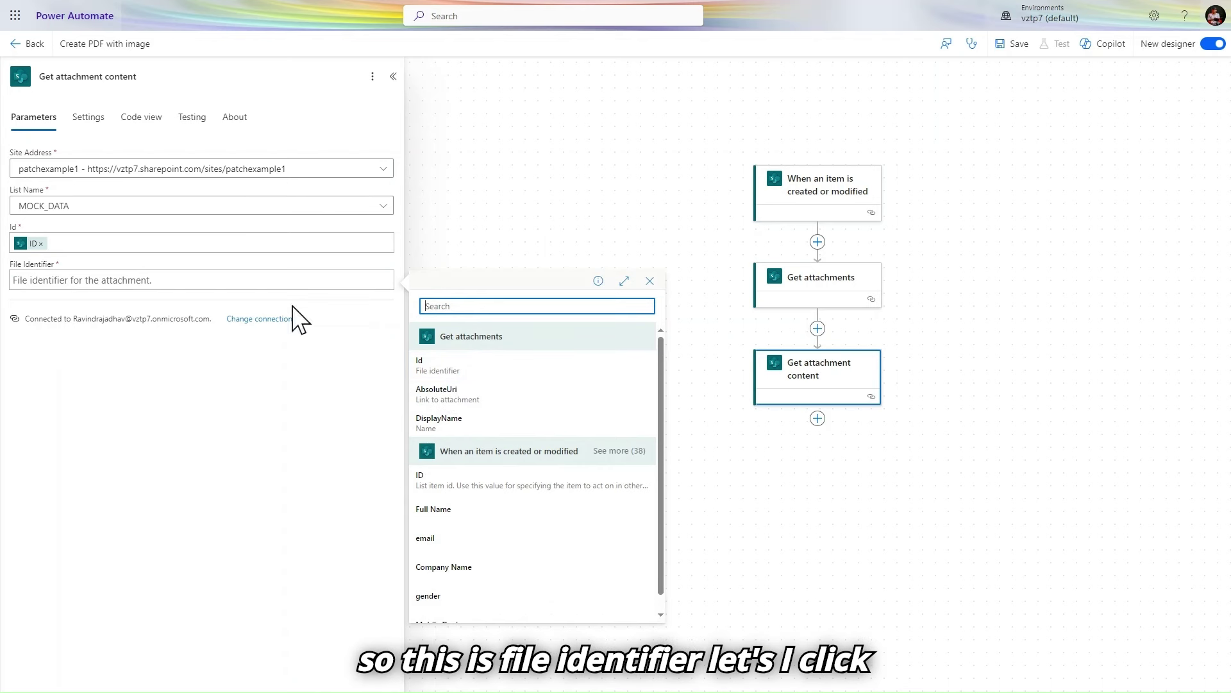
left_click(446, 364)
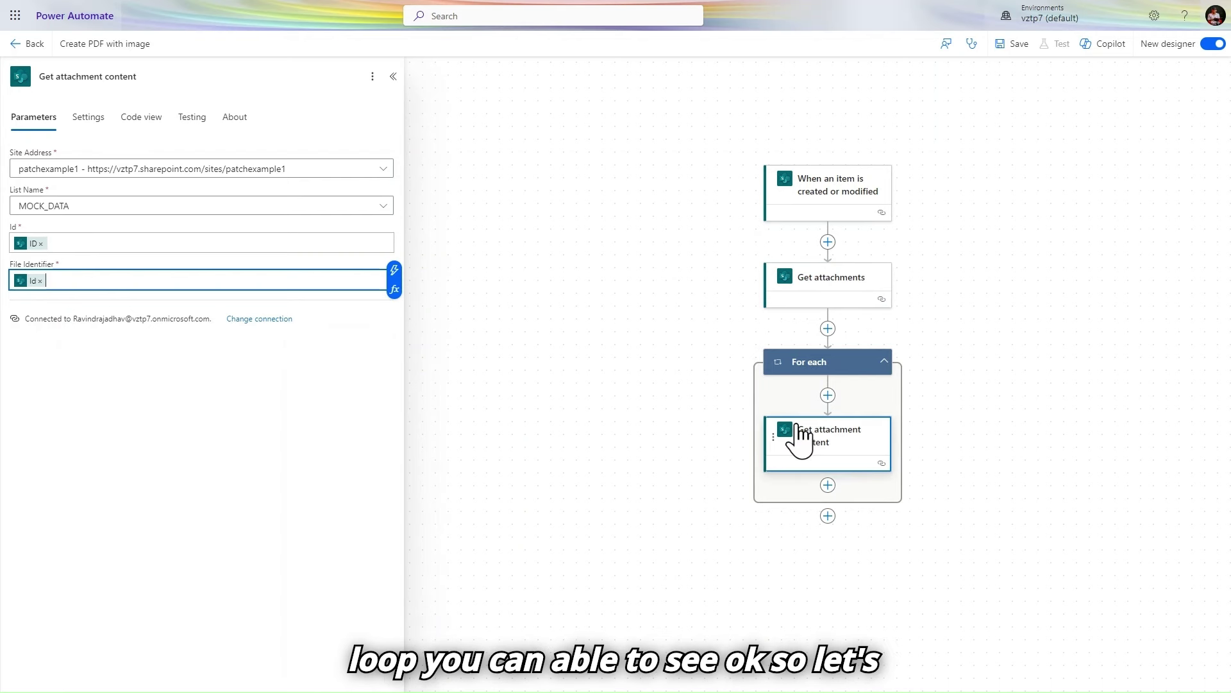
Add a Compose action after Get attachment content inside the For each loop
scroll(802, 426, "down", 2)
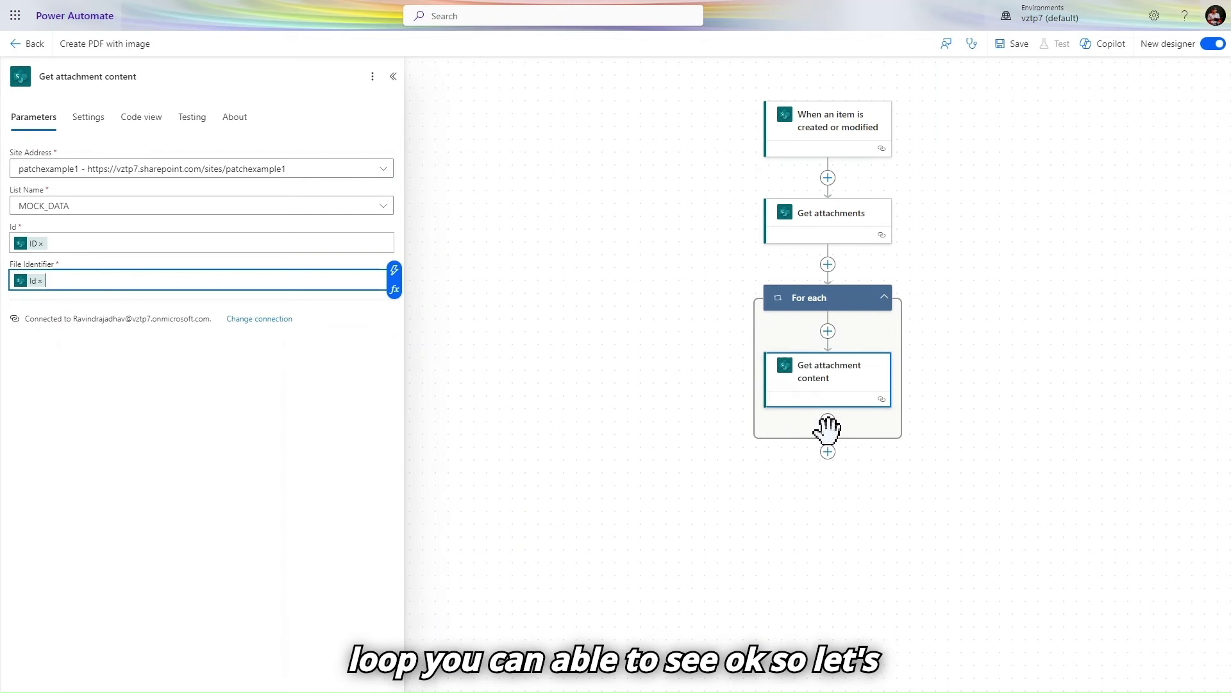
left_click(828, 420)
left_click(876, 423)
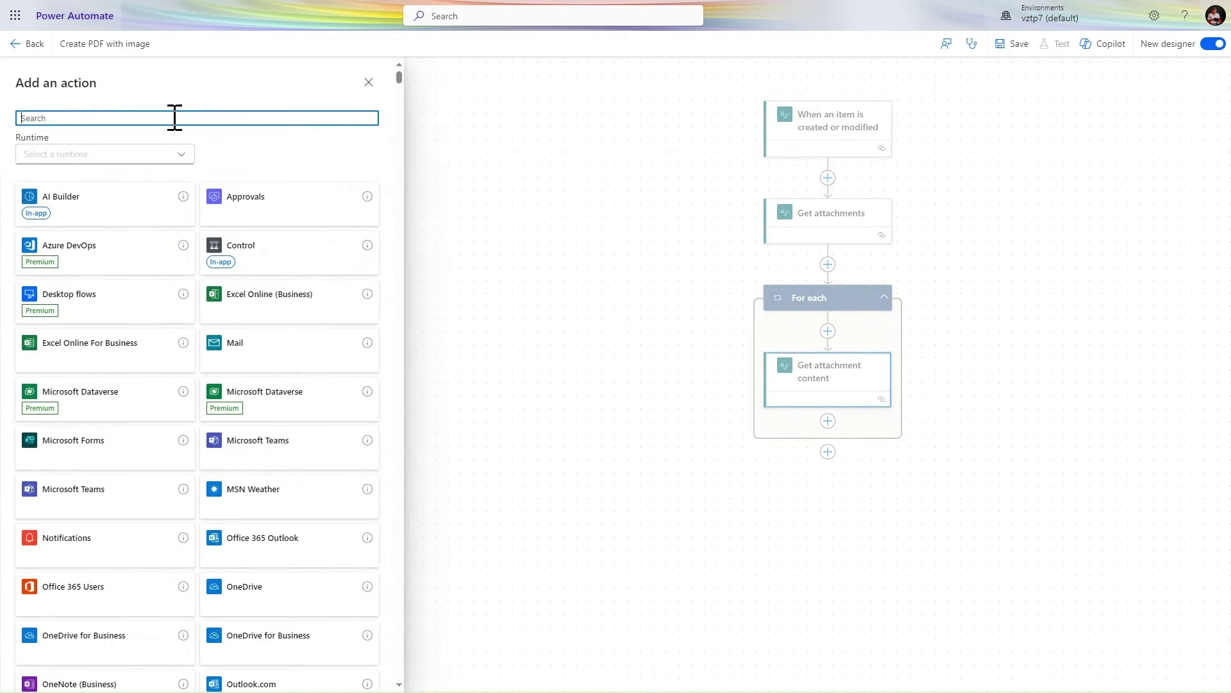
type("compose")
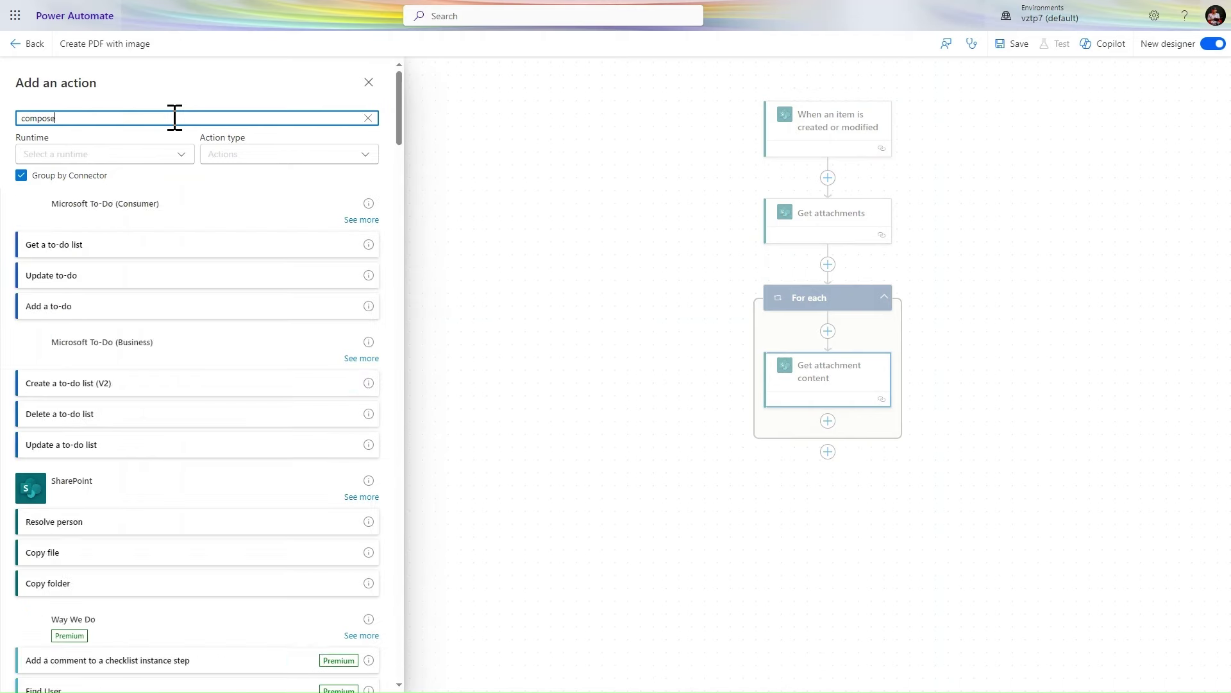
left_click(163, 247)
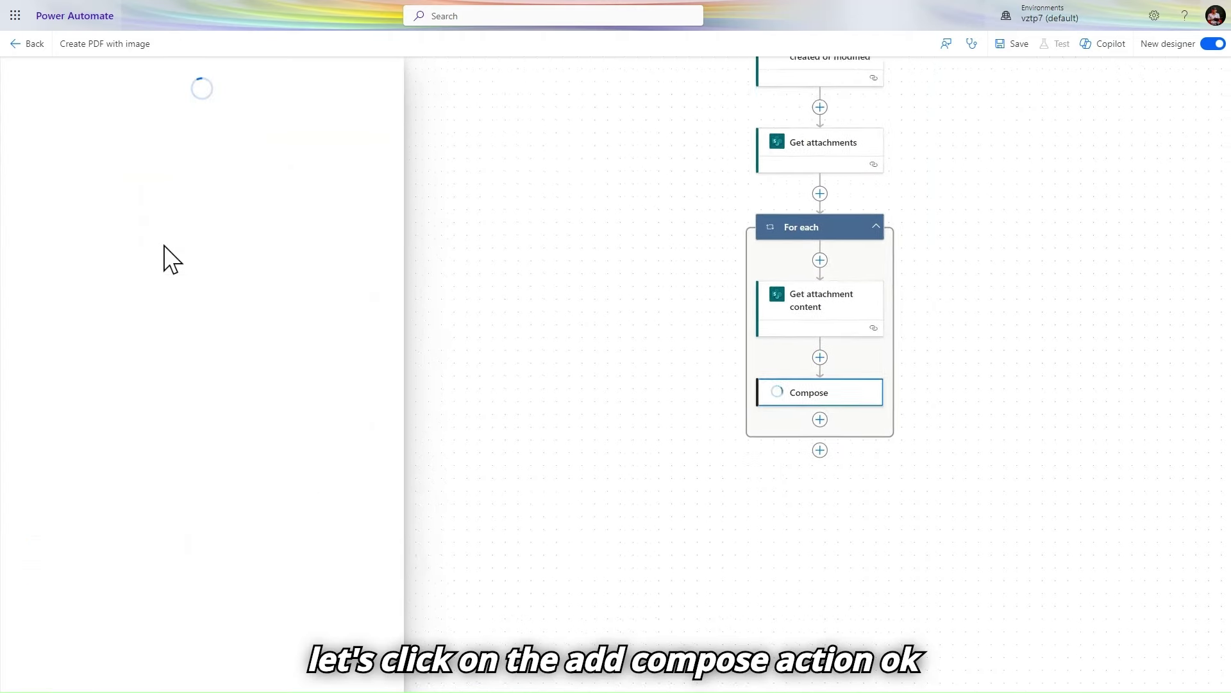
Set the Compose inputs to the expression base64(body('Get_attachment_content'))
left_click(144, 165)
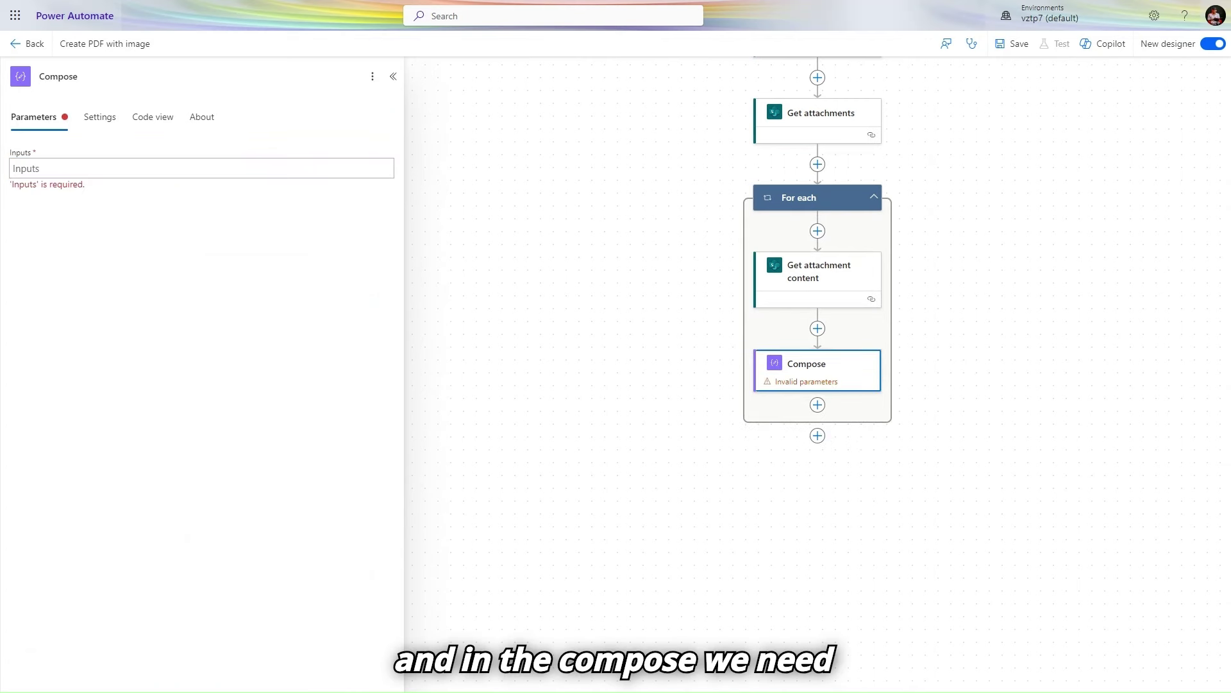
left_click(148, 170)
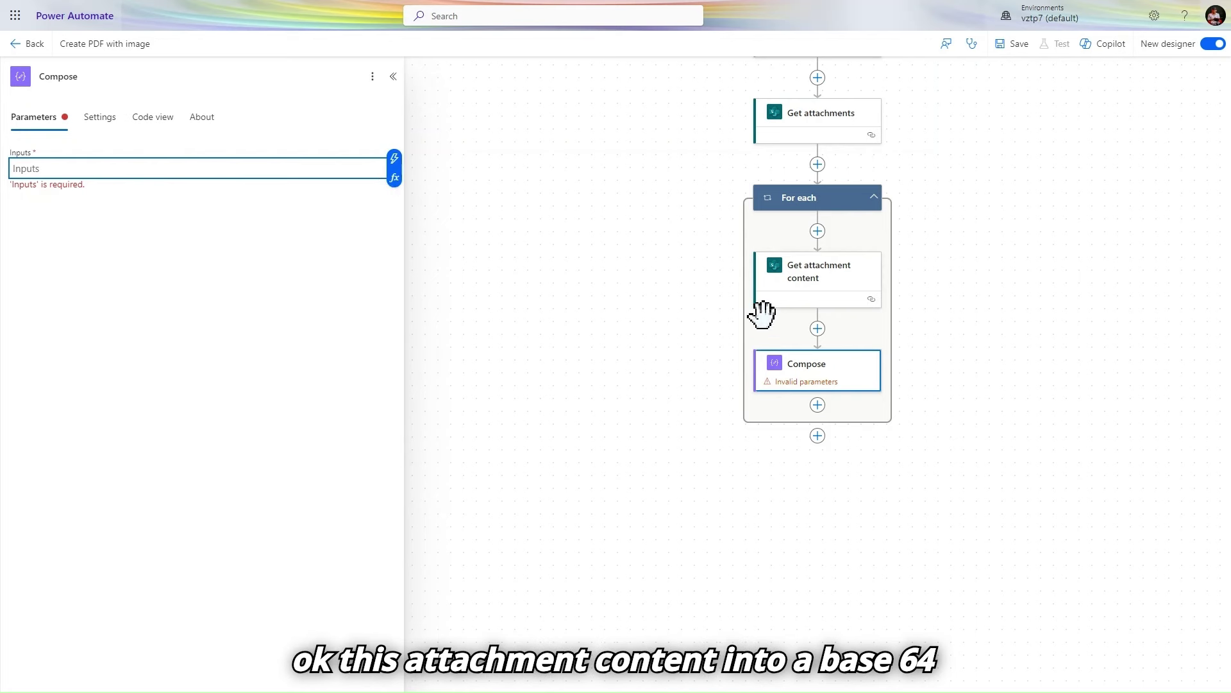
left_click(395, 165)
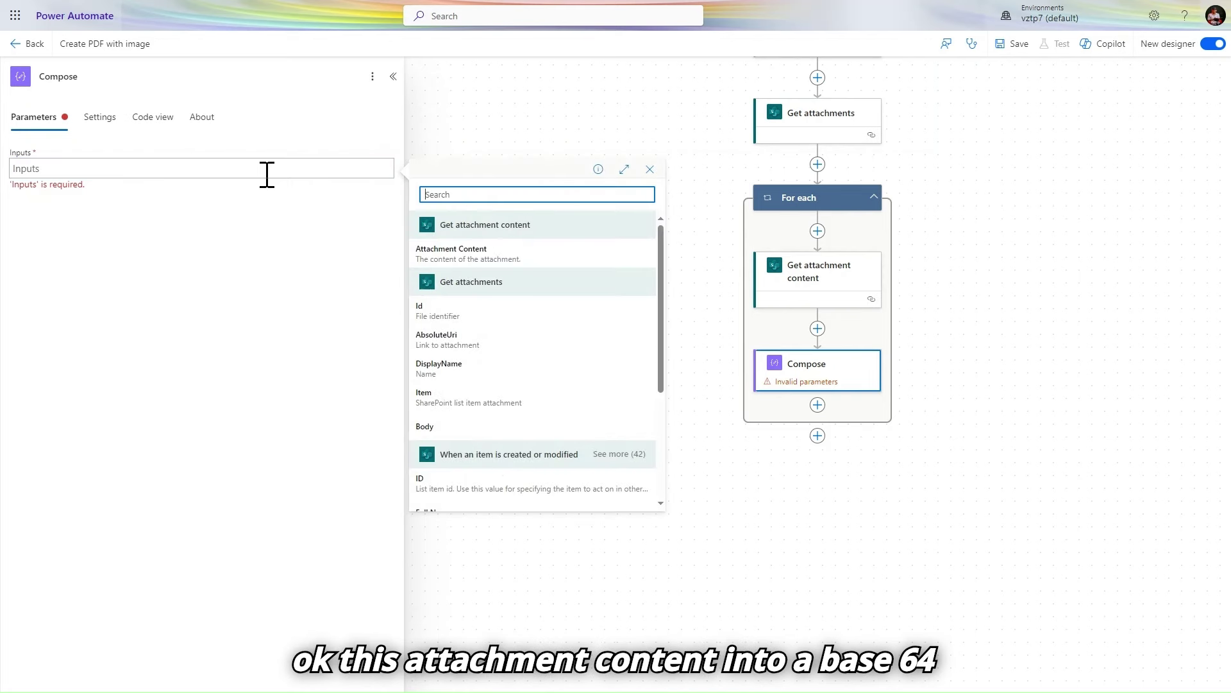
left_click(338, 170)
left_click(394, 178)
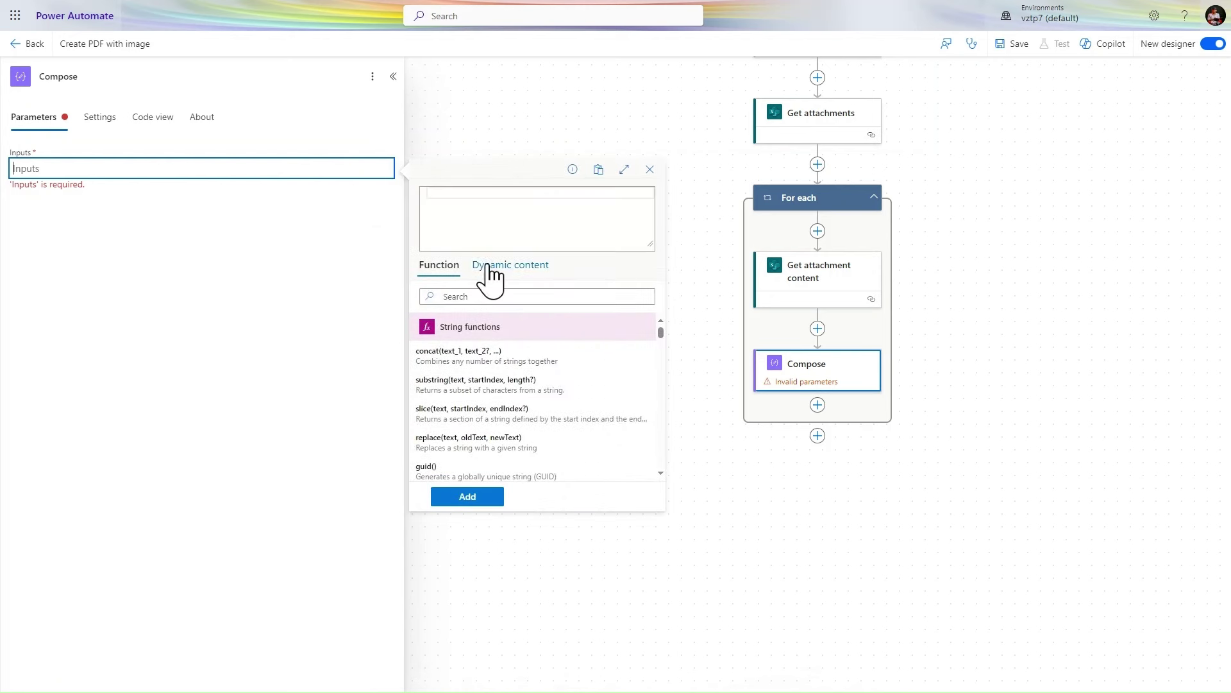
left_click(524, 209)
type("bas")
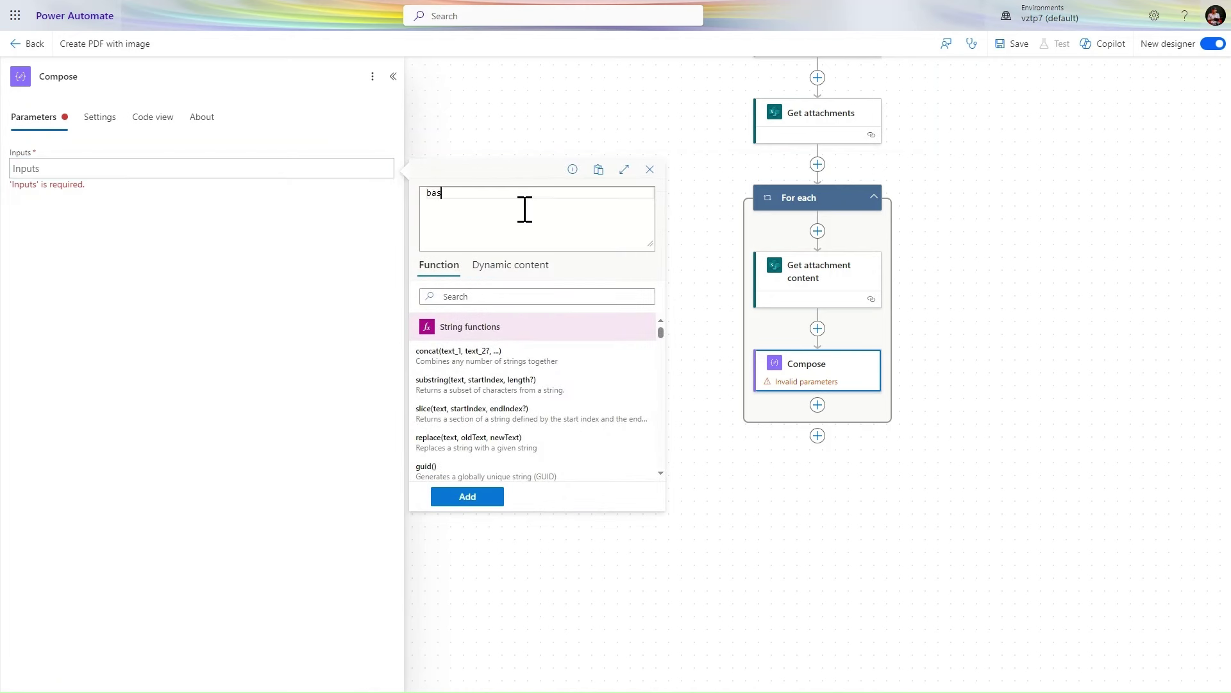
type("we64(")
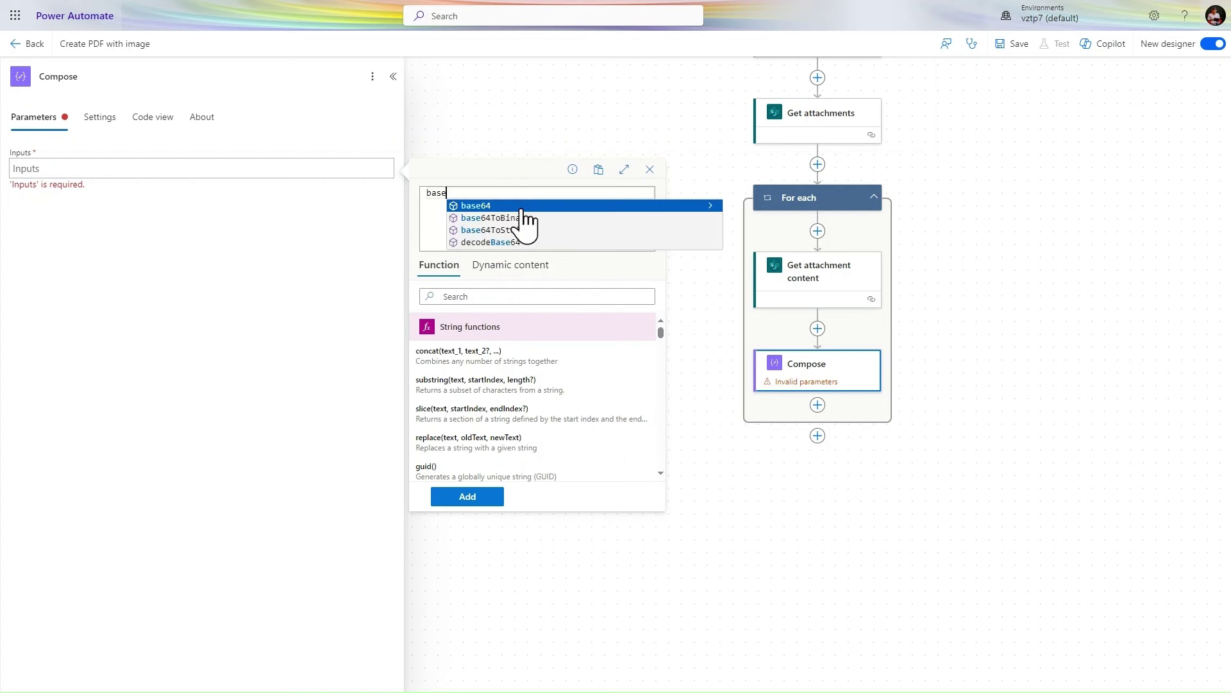
left_click(523, 206)
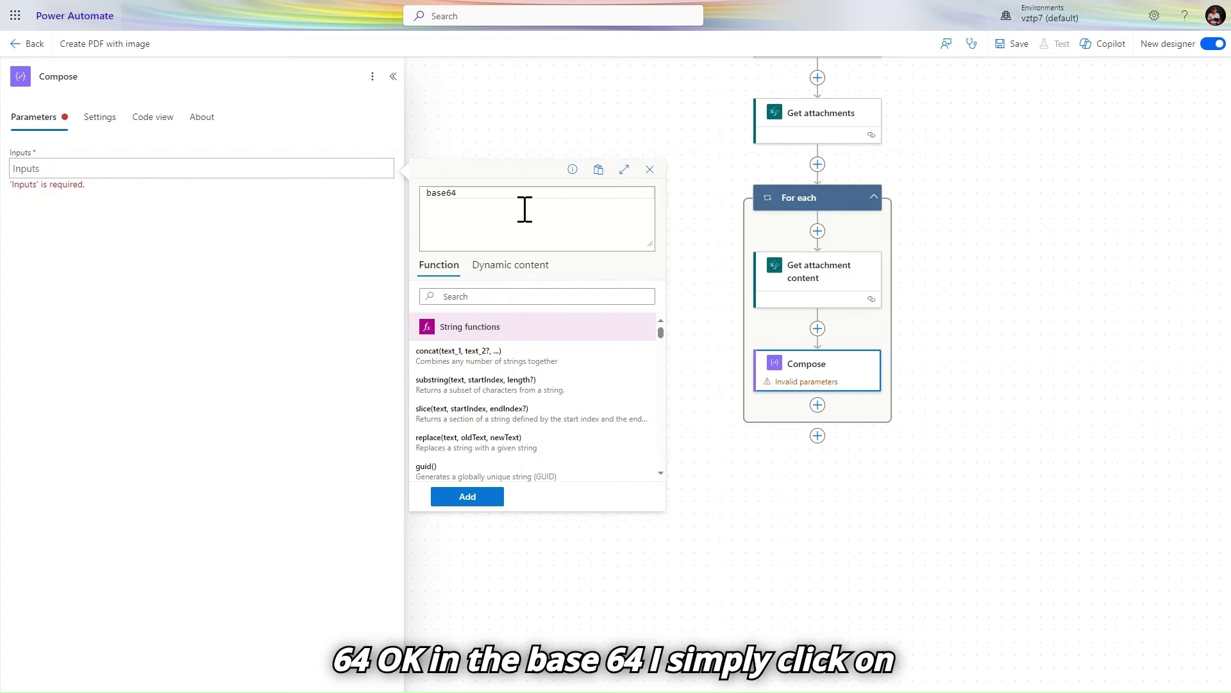
left_click(516, 265)
left_click(527, 360)
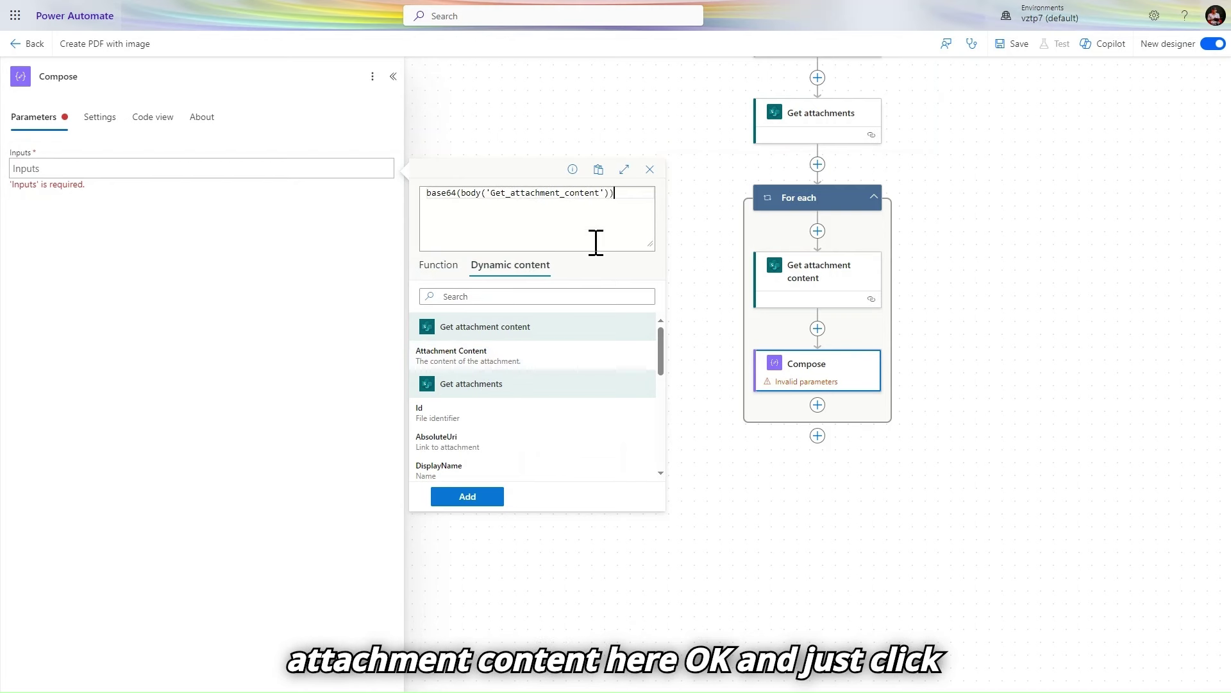
left_click(482, 501)
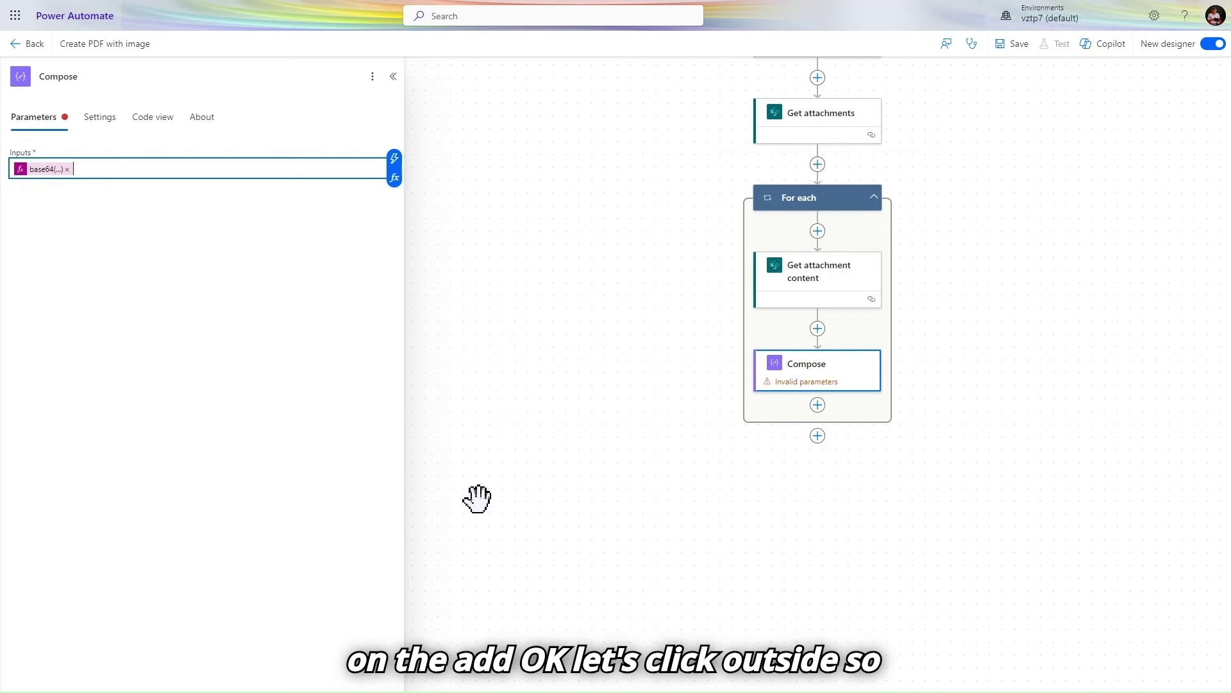
left_click(590, 411)
left_click(824, 369)
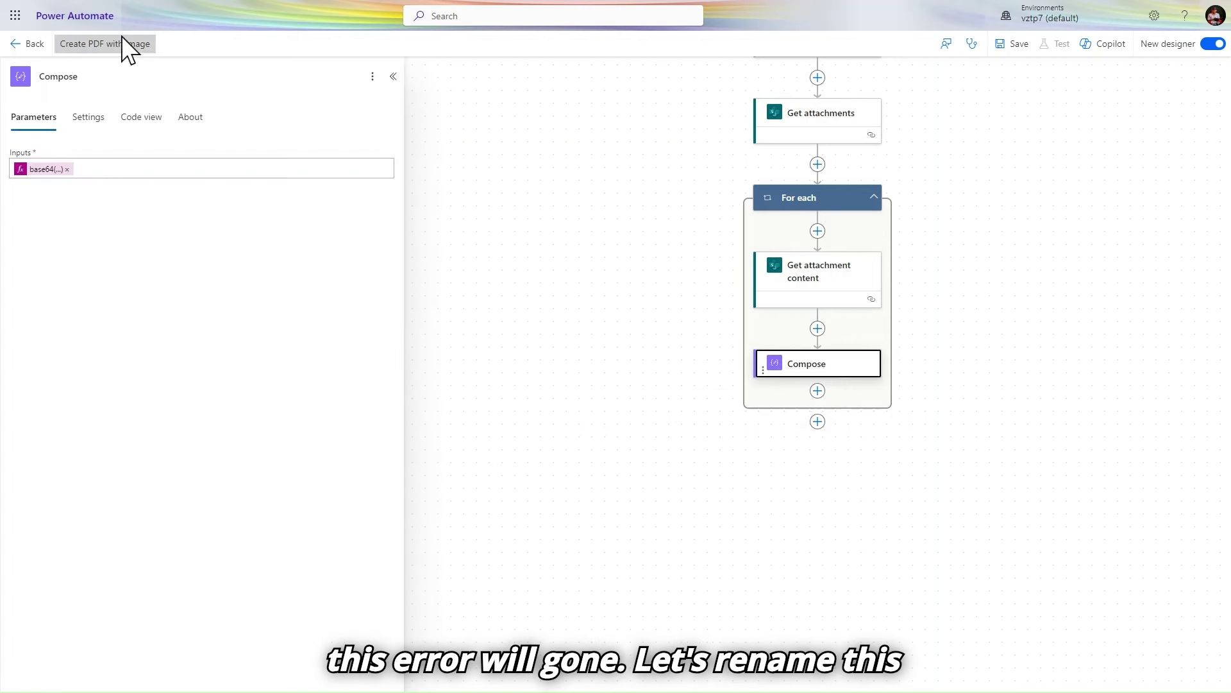
Rename the Compose action in the For each loop to Base64
double_click(132, 77)
type("B")
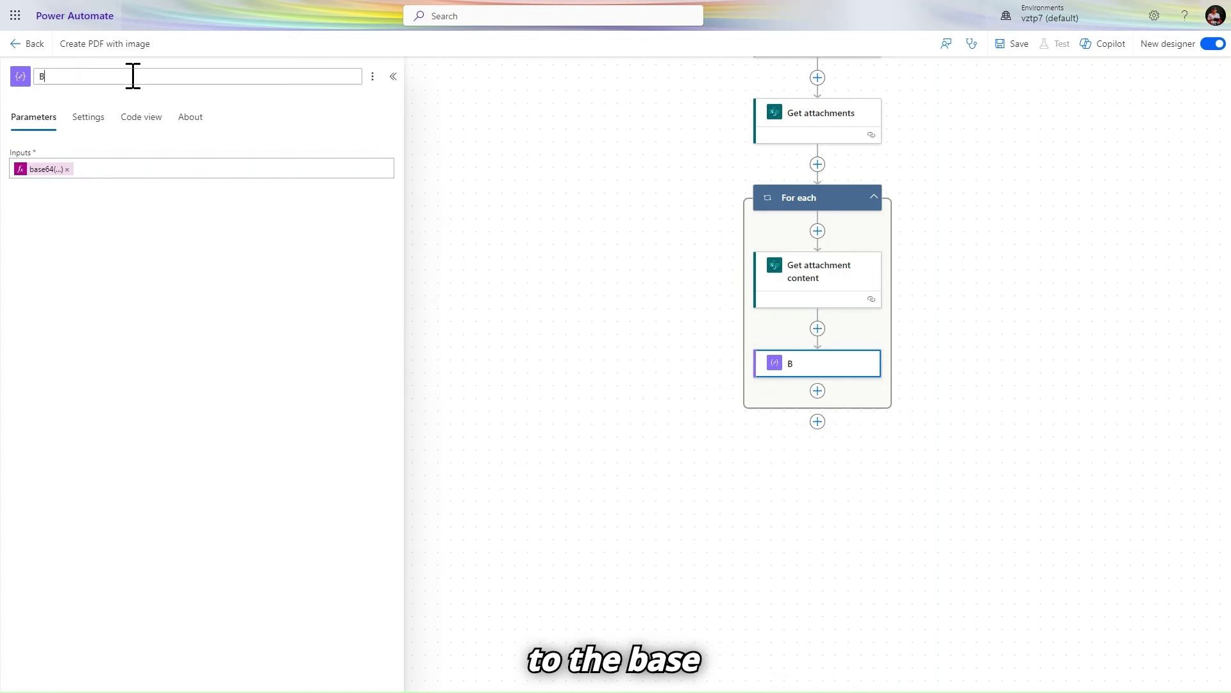
type("ase64")
left_click(151, 247)
Add a second Compose action after Base64 inside the For each loop
left_click(818, 391)
left_click(872, 392)
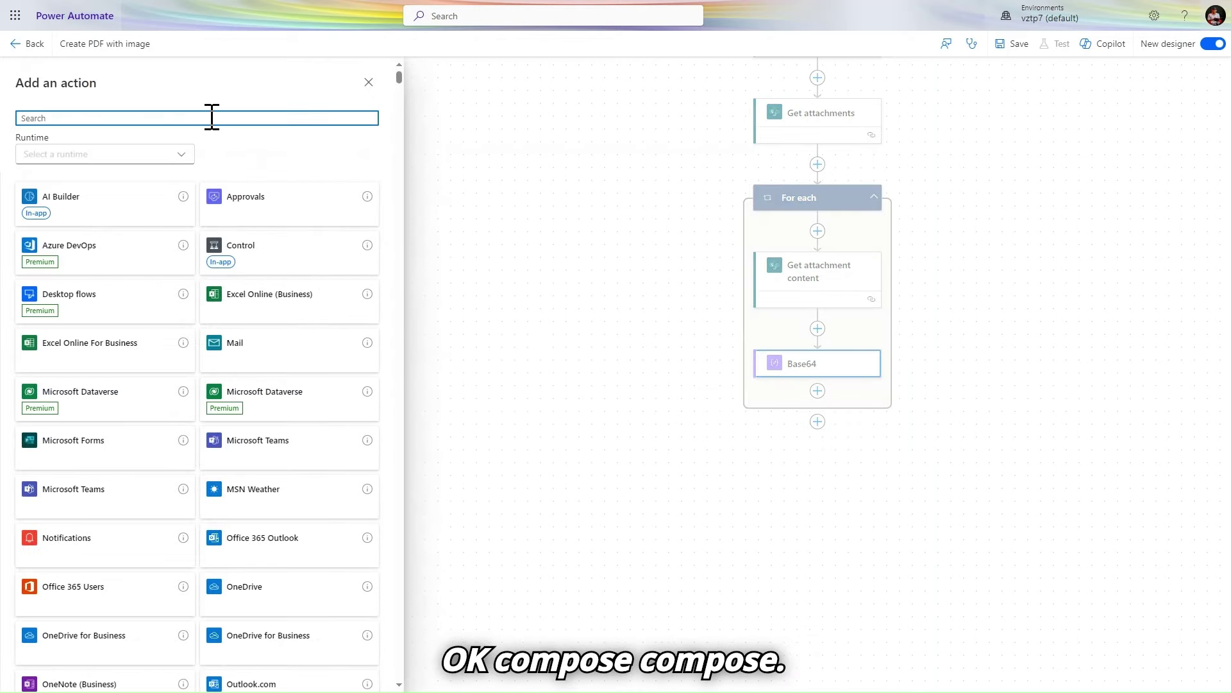
type("compose")
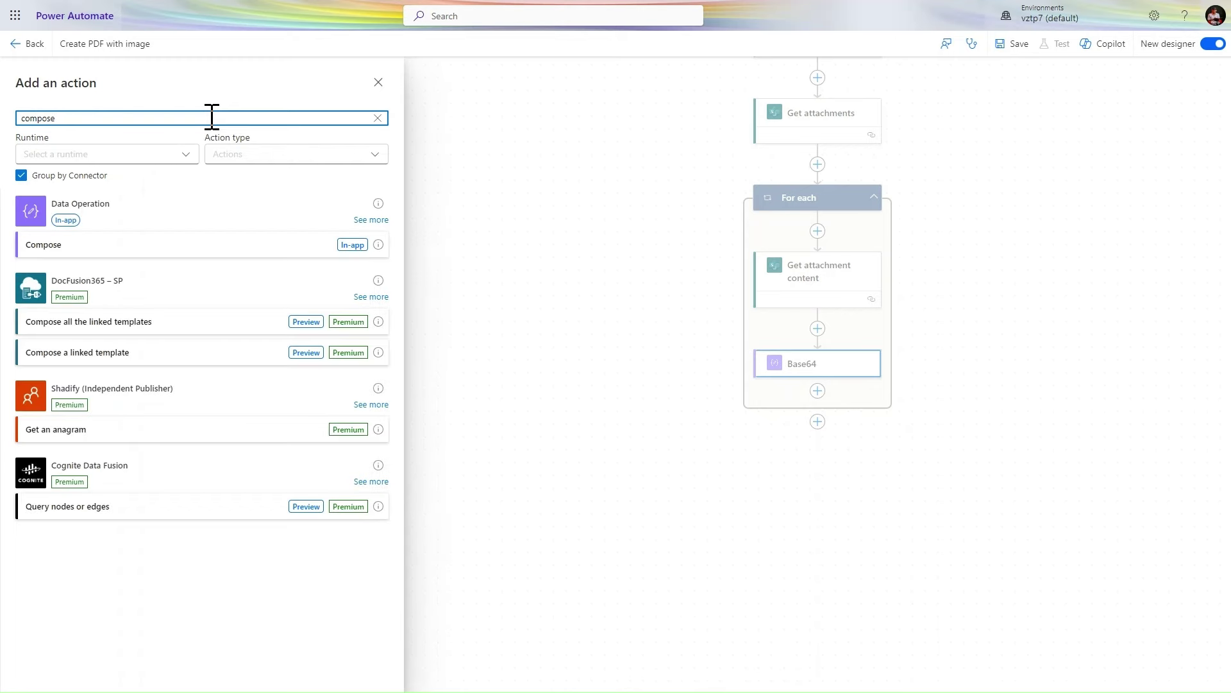
left_click(178, 263)
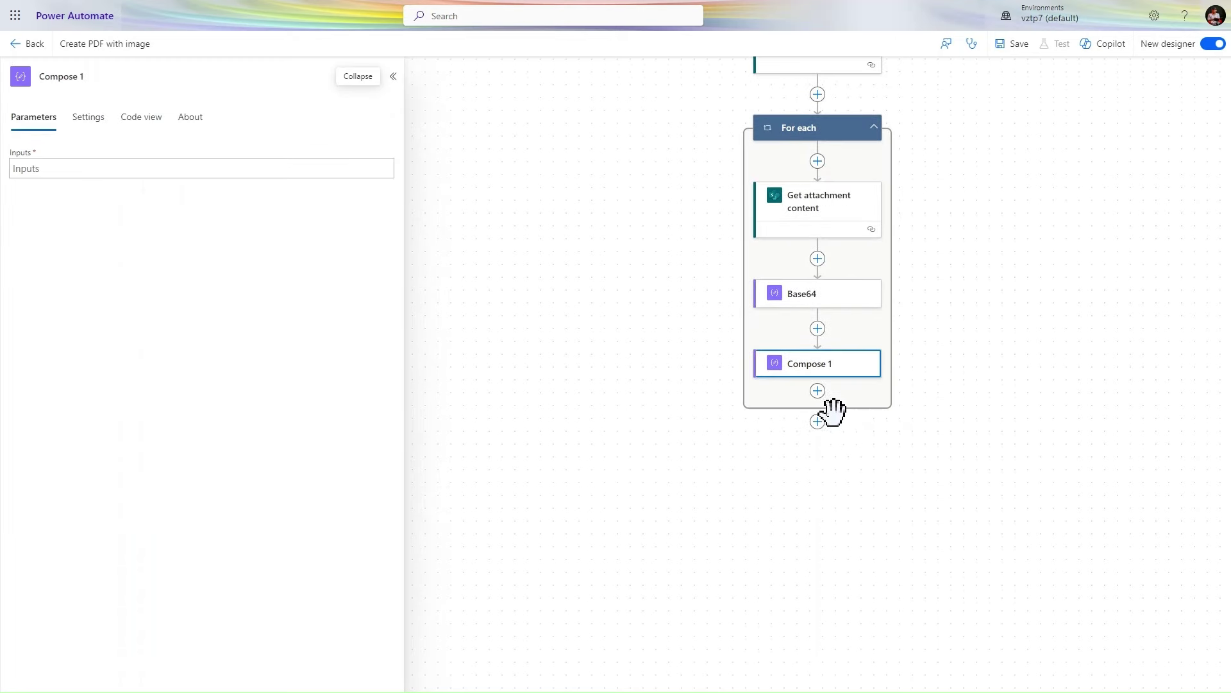
Rename the new Compose action to HTMLPage
left_click(93, 76)
key("ctrl+a")
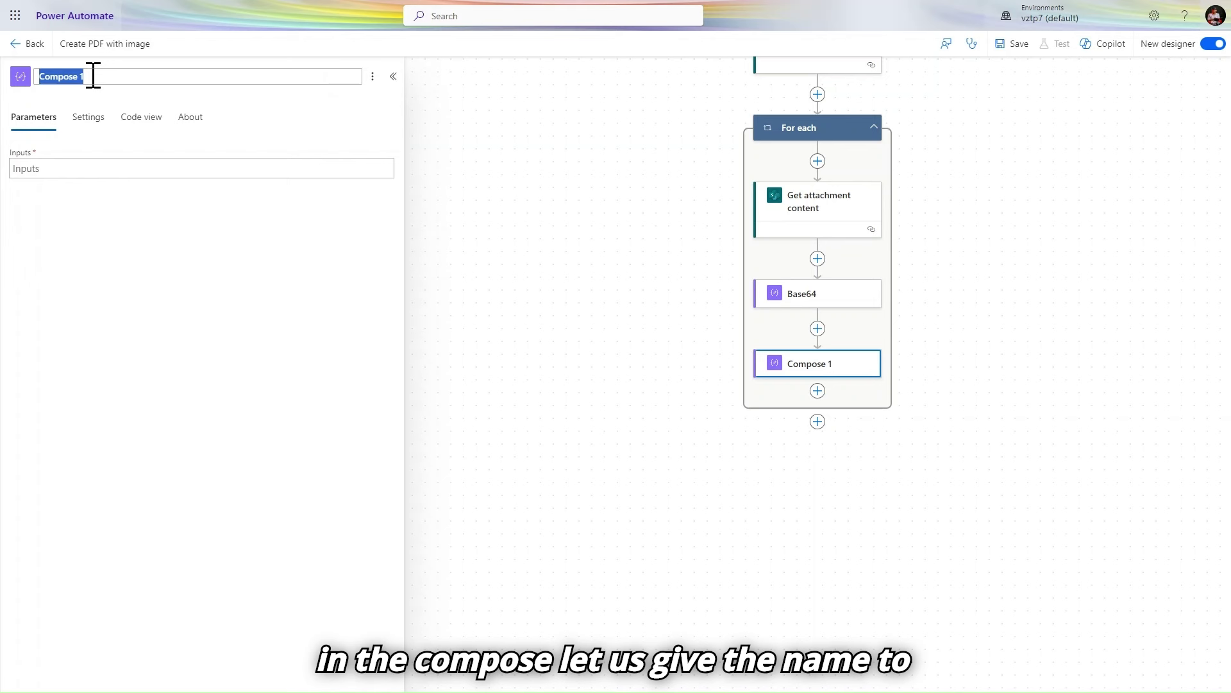
key("Home")
type("HTML")
left_click(125, 77)
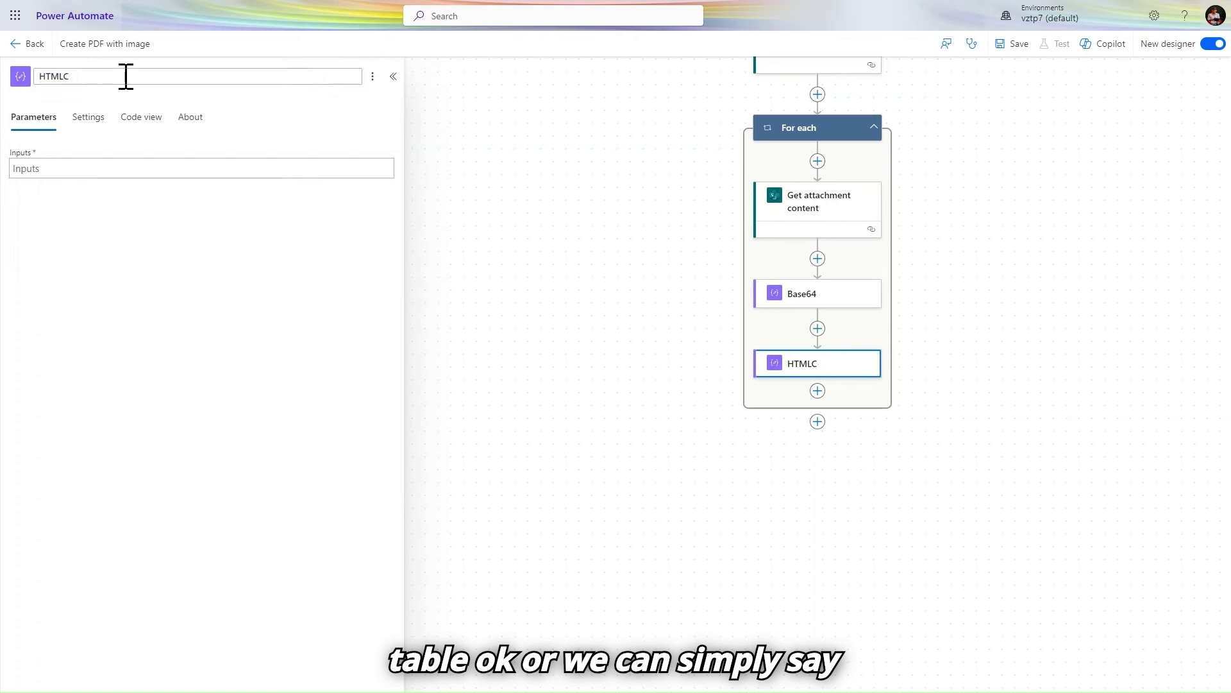
type("Page")
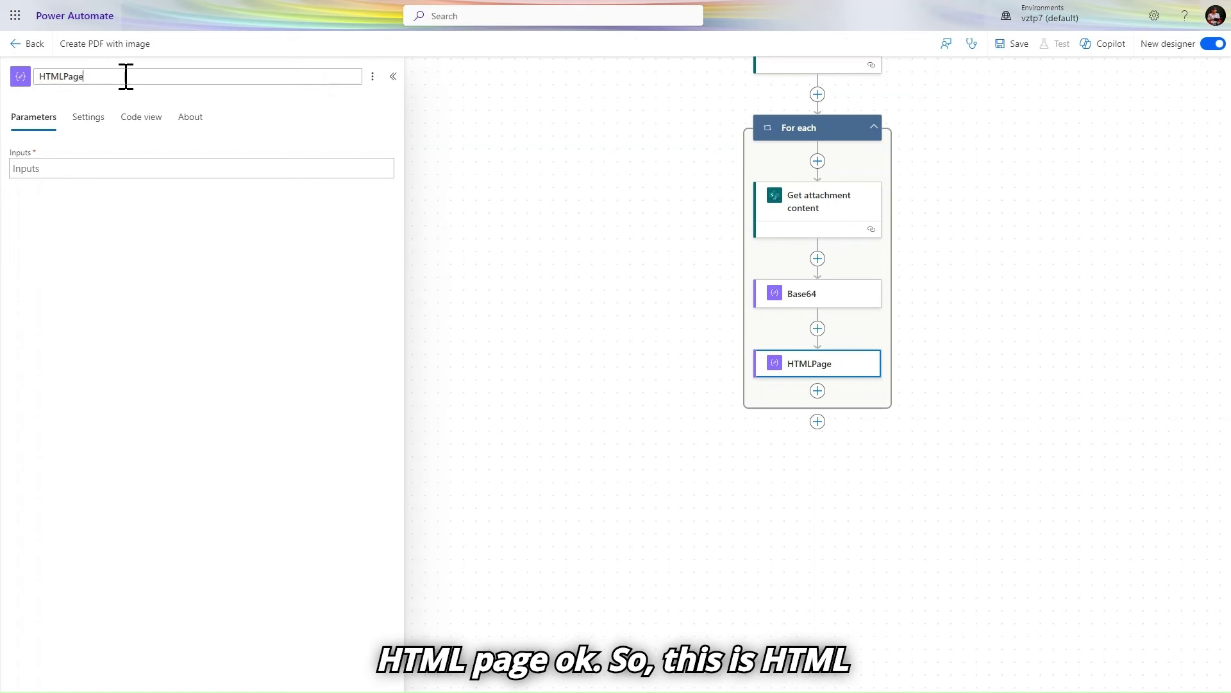
left_click(124, 165)
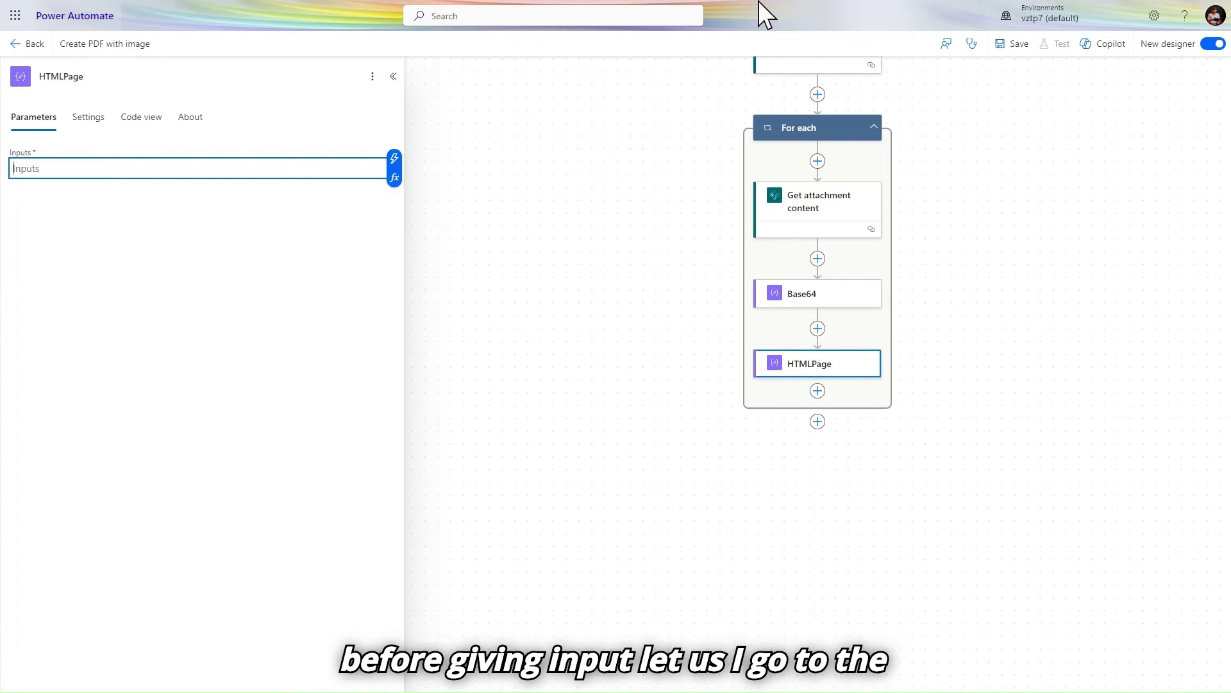
Switch to ChatGPT and open a new, empty chat for generating the HTML page
mouse_move(760, 3)
left_click(212, 13)
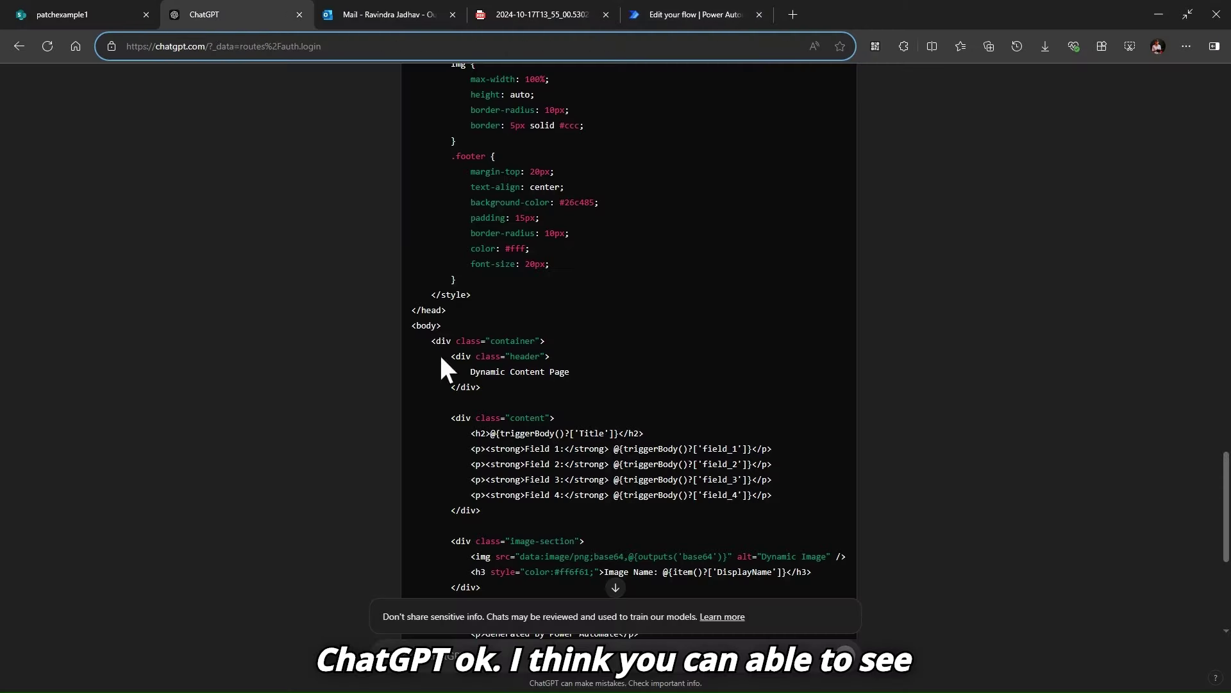
scroll(595, 498, "up", 15)
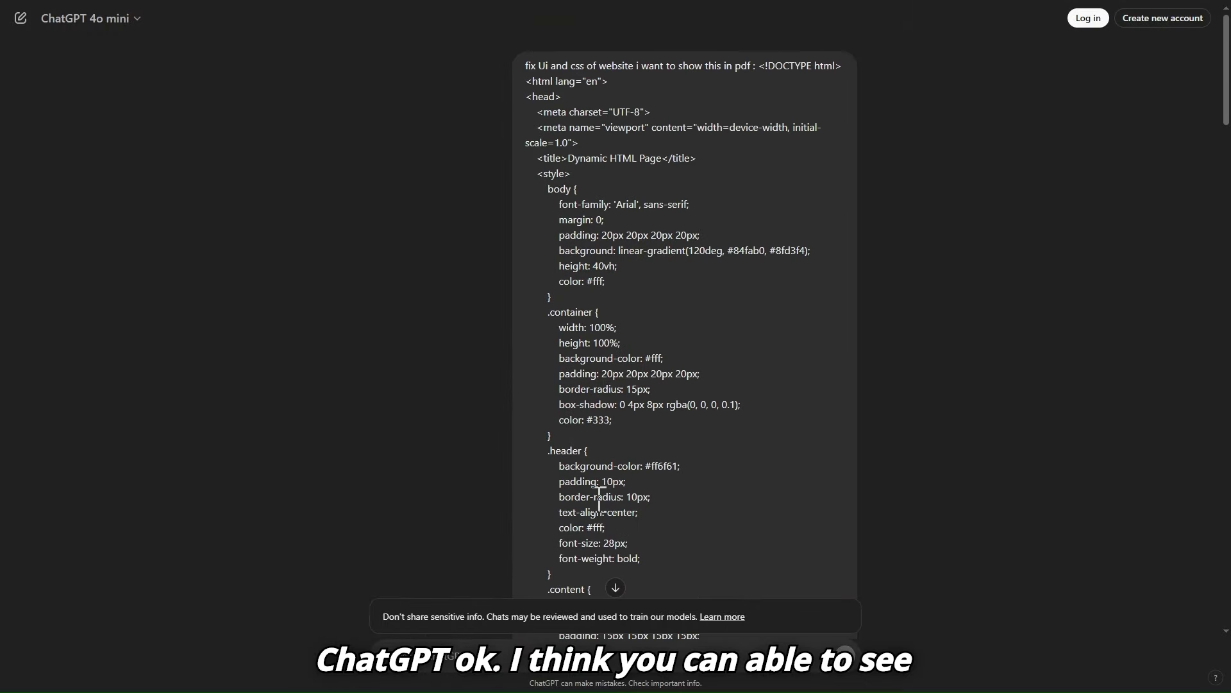
scroll(727, 438, "down", 10)
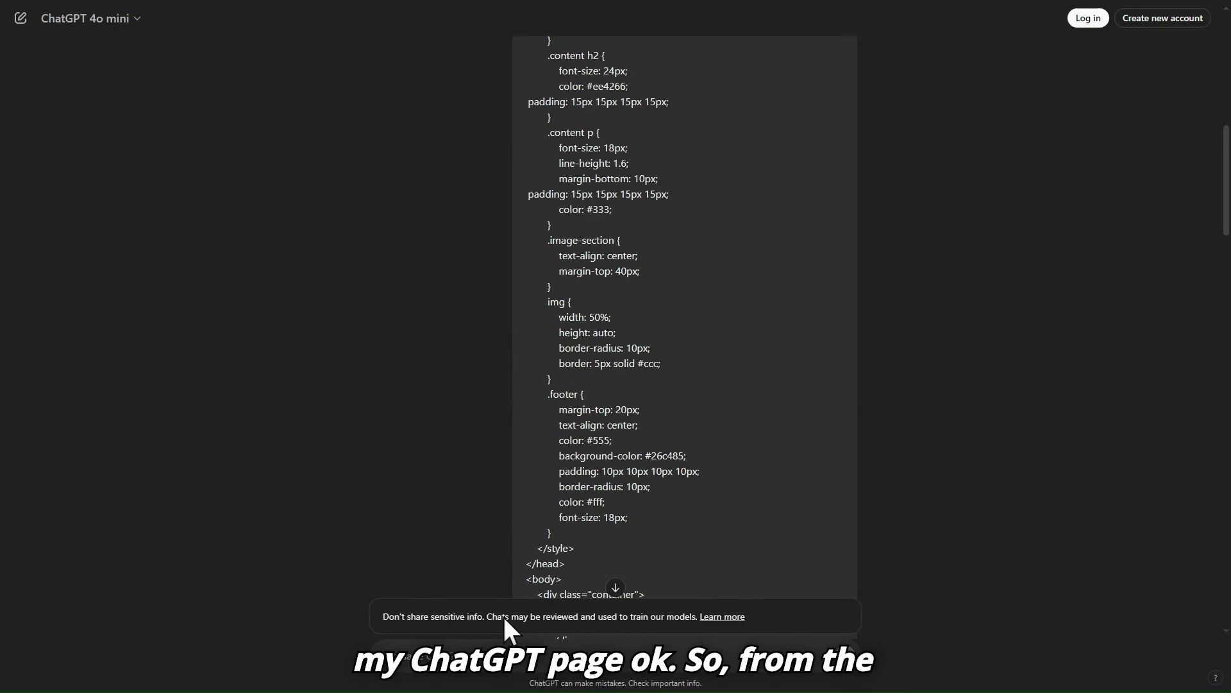
left_click(103, 19)
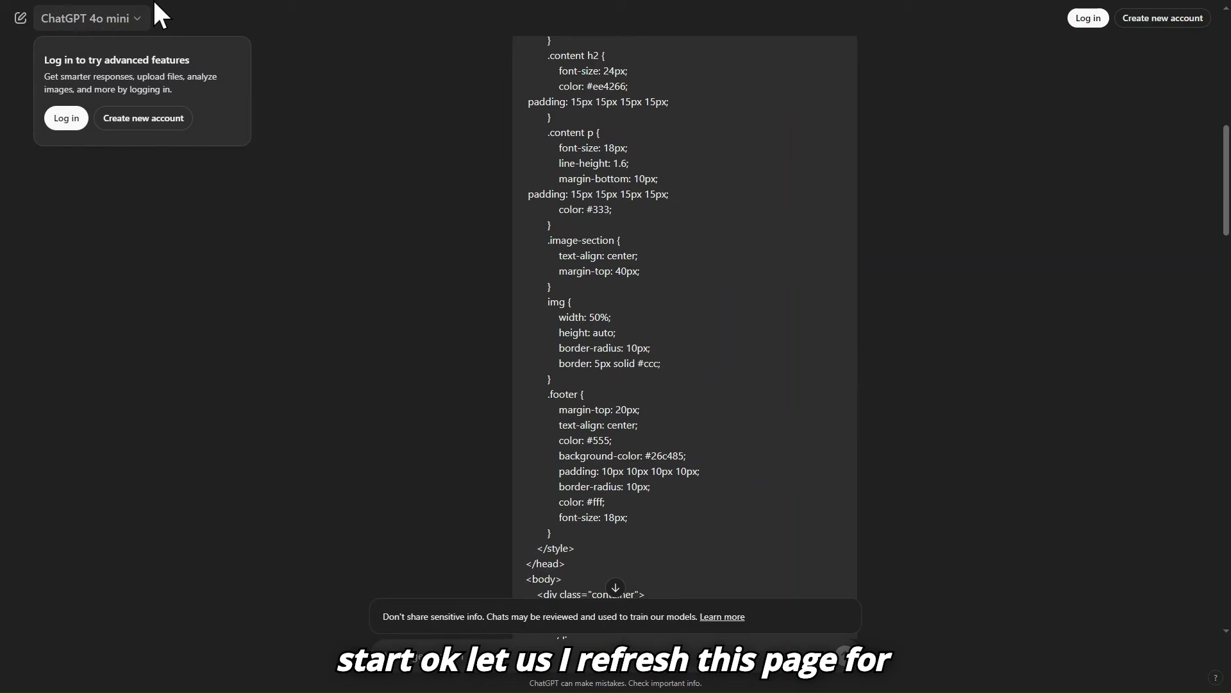
mouse_move(5, 6)
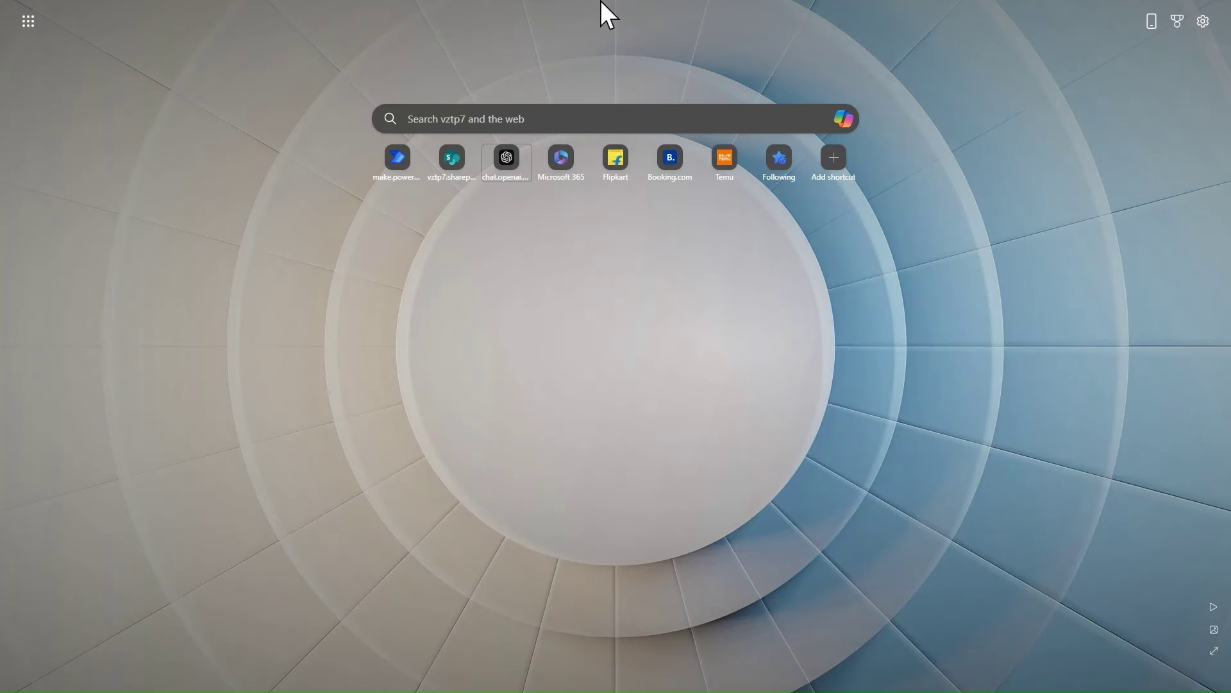
left_click(602, 5)
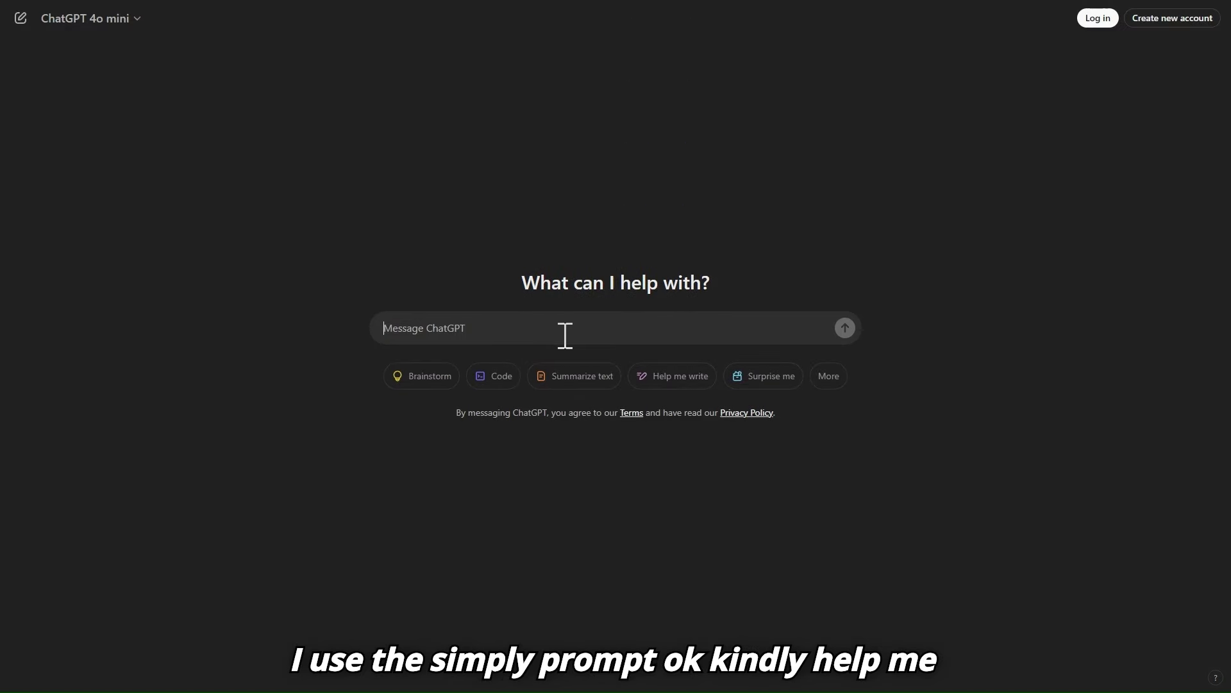
Draft the prompt "kinldy help me to create html page with css in pdf formate" followed by the triggerBody expressions for Title, field_1, field_4 and field_2
type("kinldy help me to create htmlp page with css in pdf formate @{triggerBody()?['Title']}@{triggerBody()?['field_1']}@{triggerBody()?['field_4']}@{triggerBody()?['field_2']}")
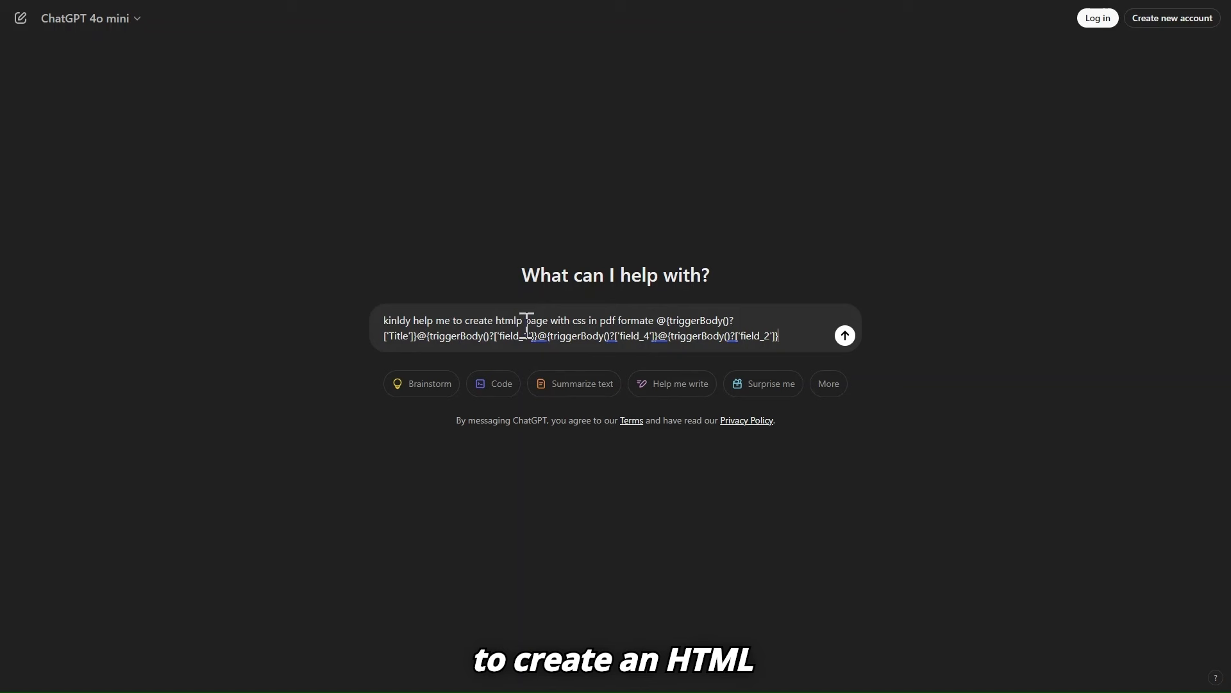
key("BackSpace")
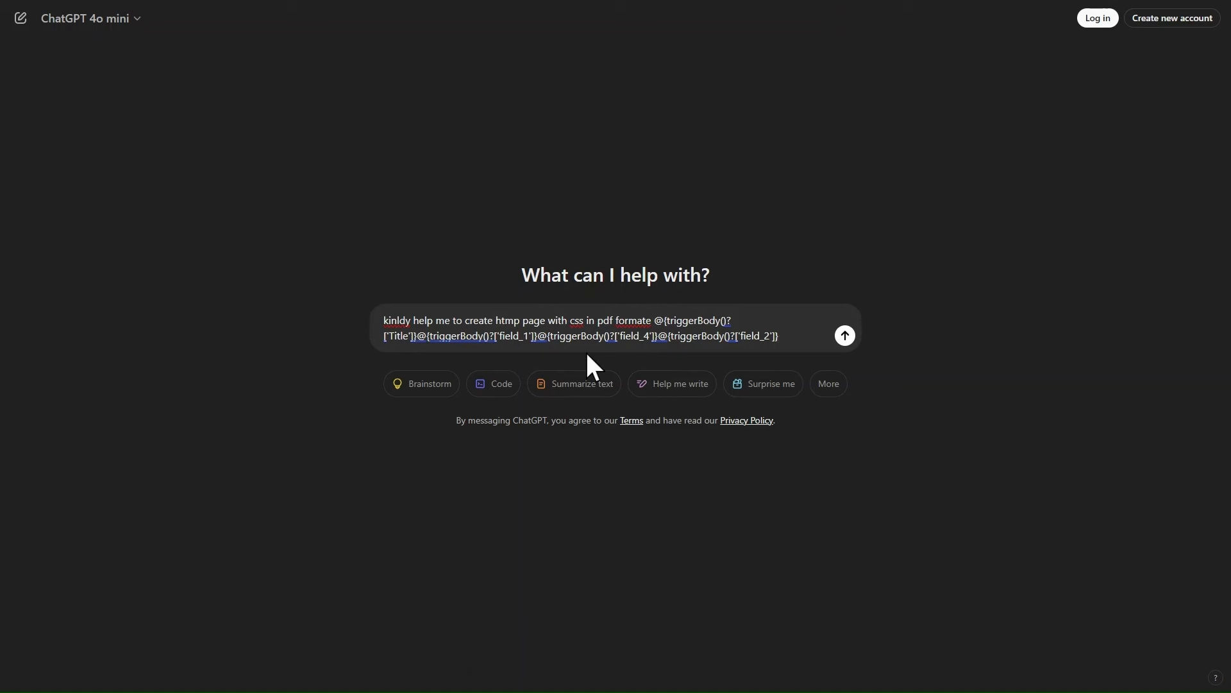
type("l")
key("Delete")
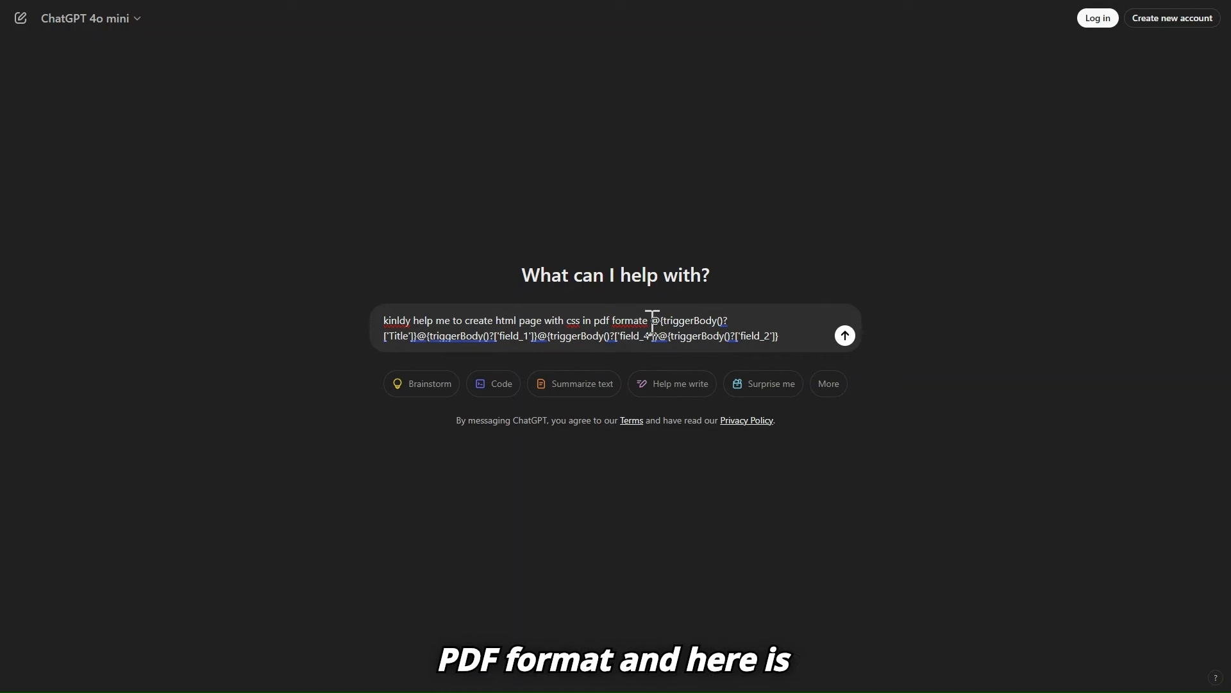
Insert "here is dynamic content from power automate" before the triggerBody expressions and send the prompt
type("here is")
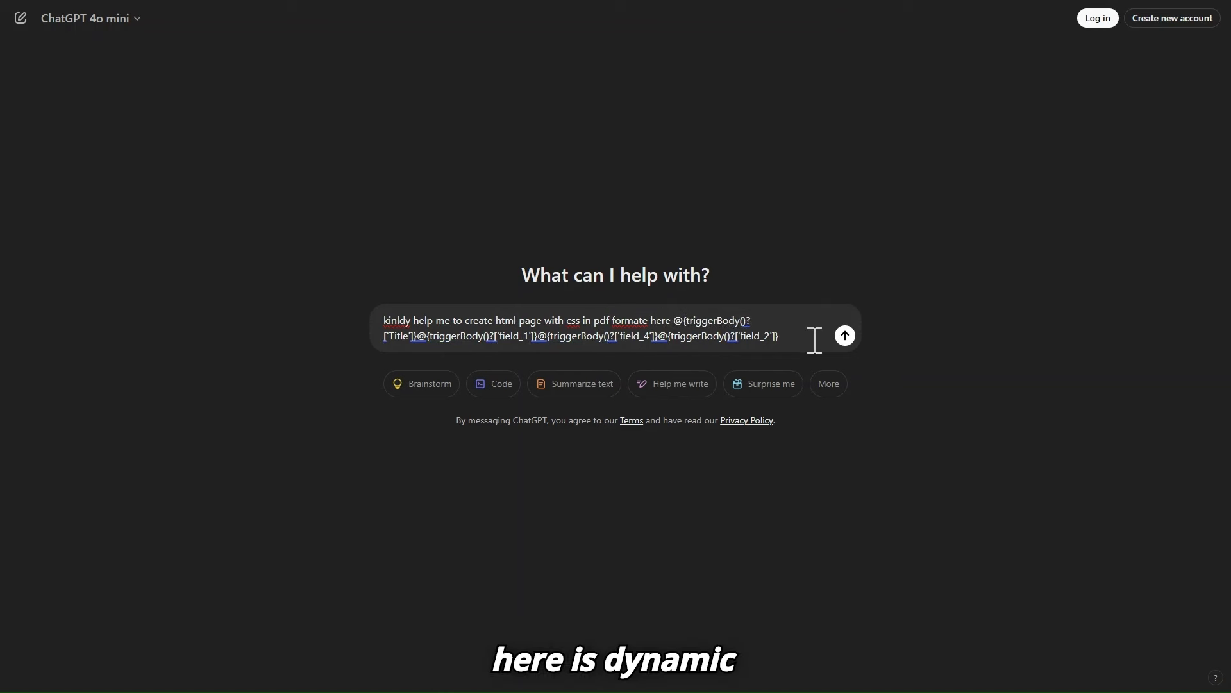
type(" dyn")
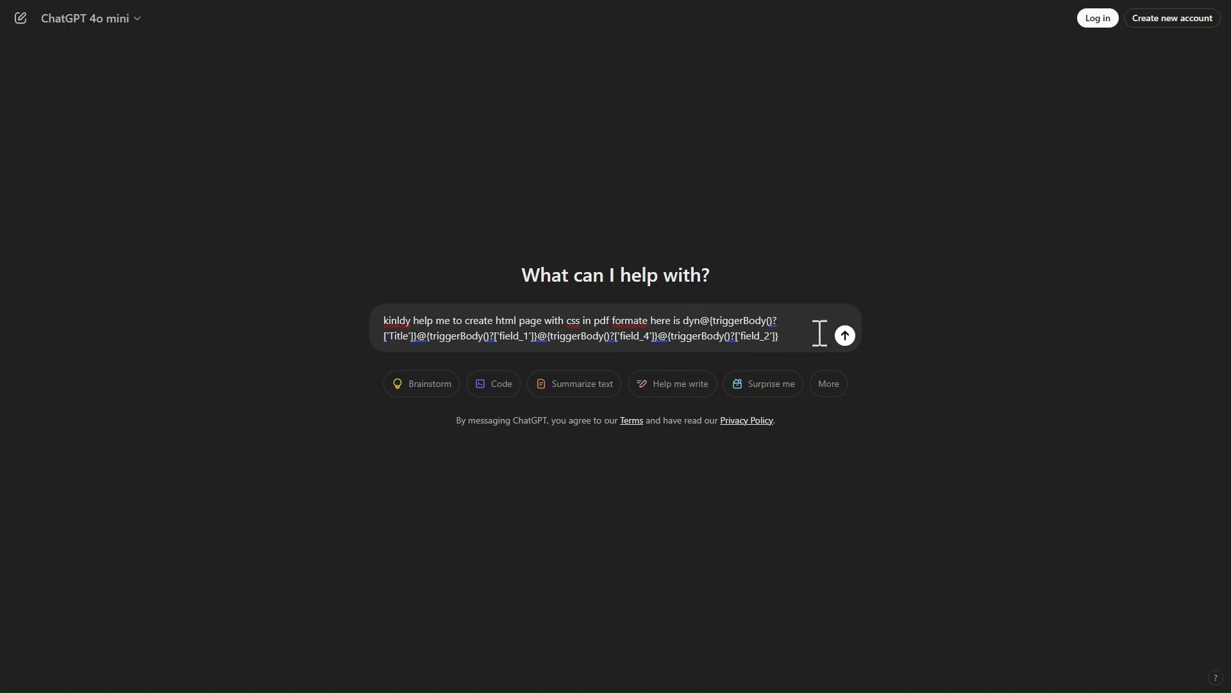
type("amic json")
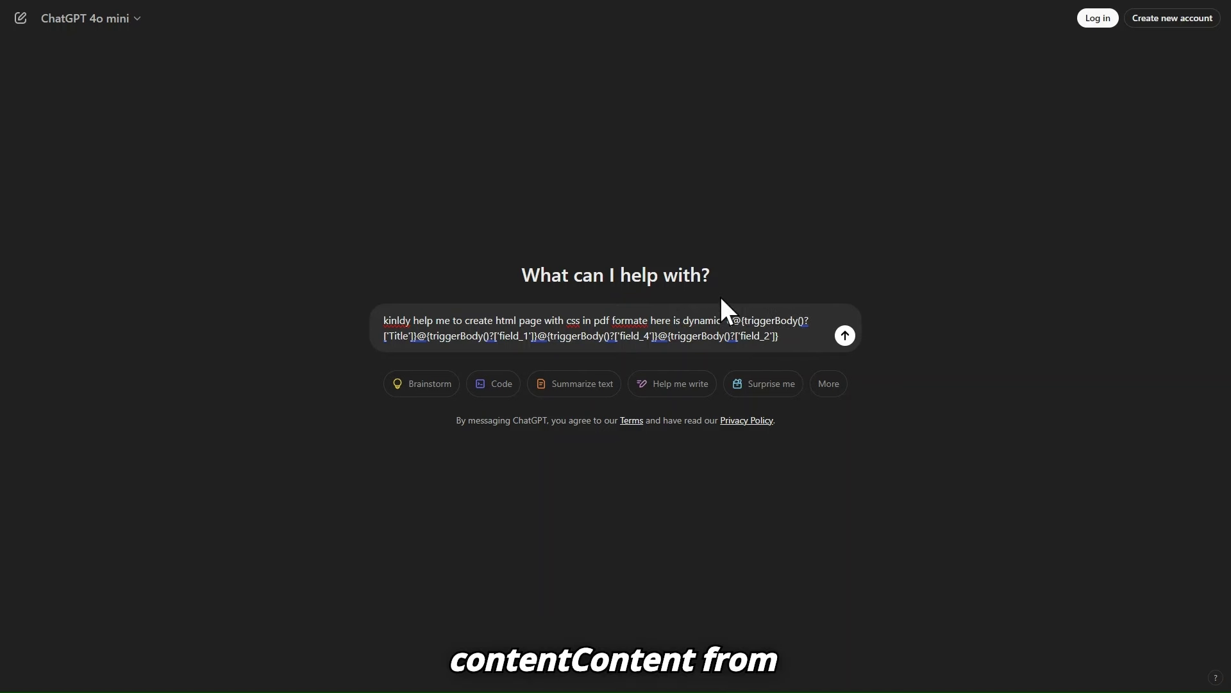
key("BackSpace")
key("BackSpace")
key("BackSpace")
key("BackSpace")
type("content fro")
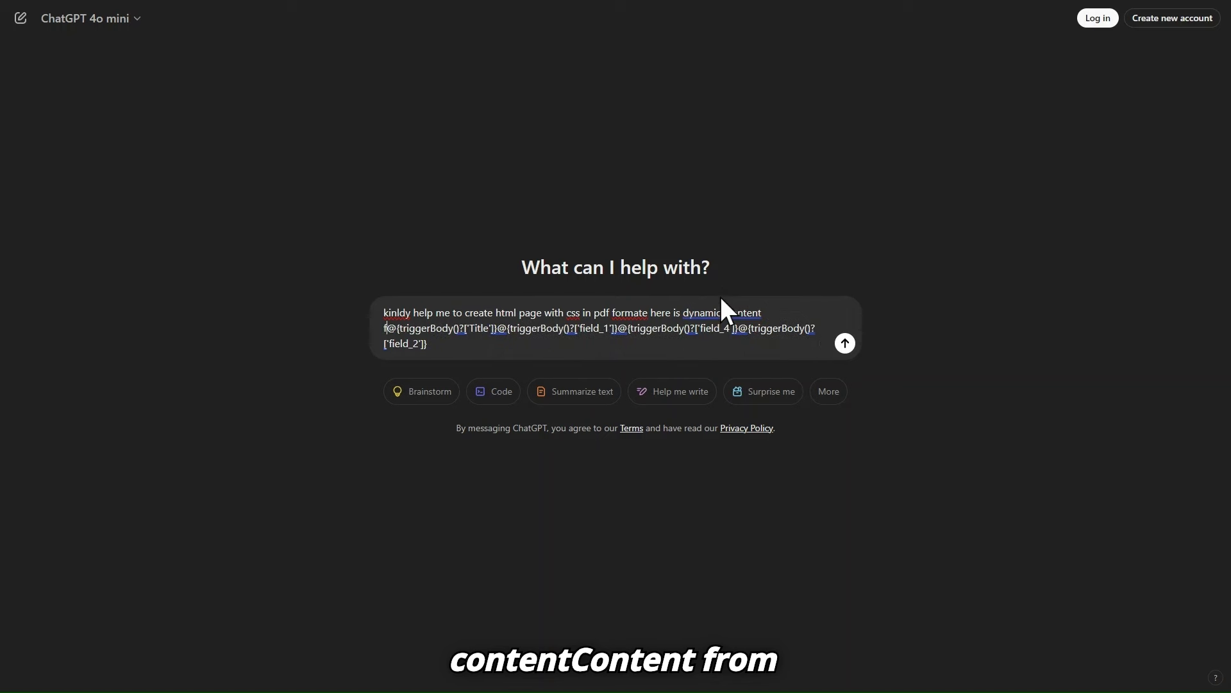
type("m power a")
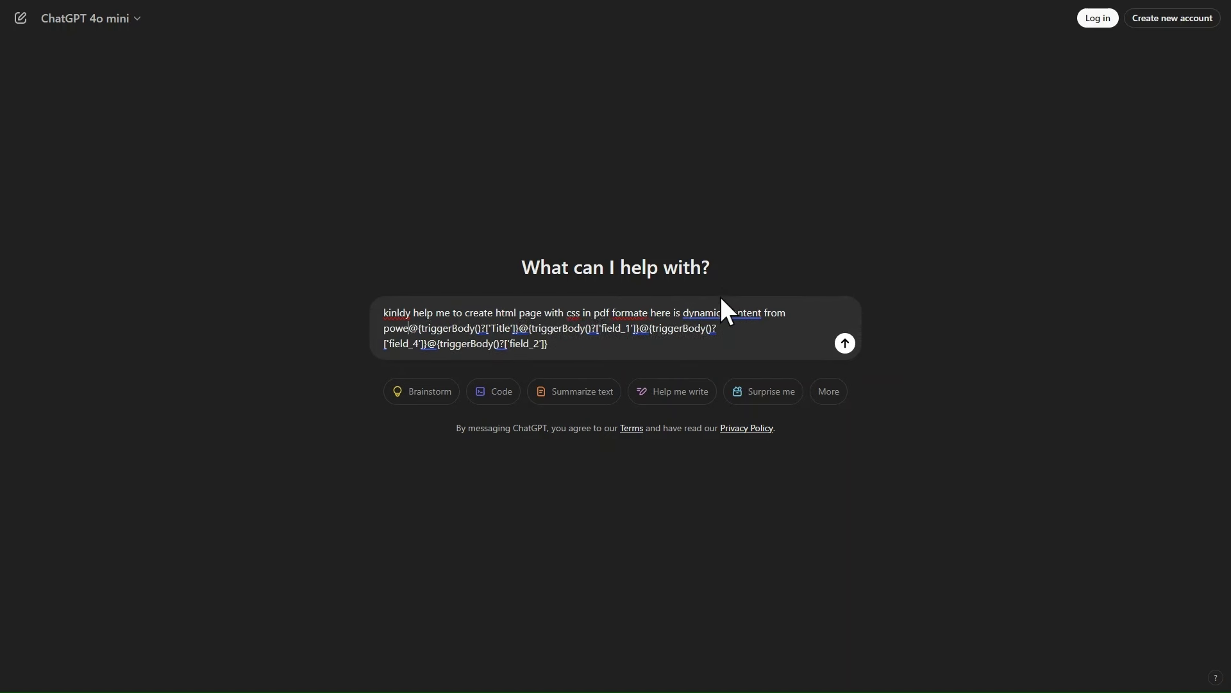
type("utomate")
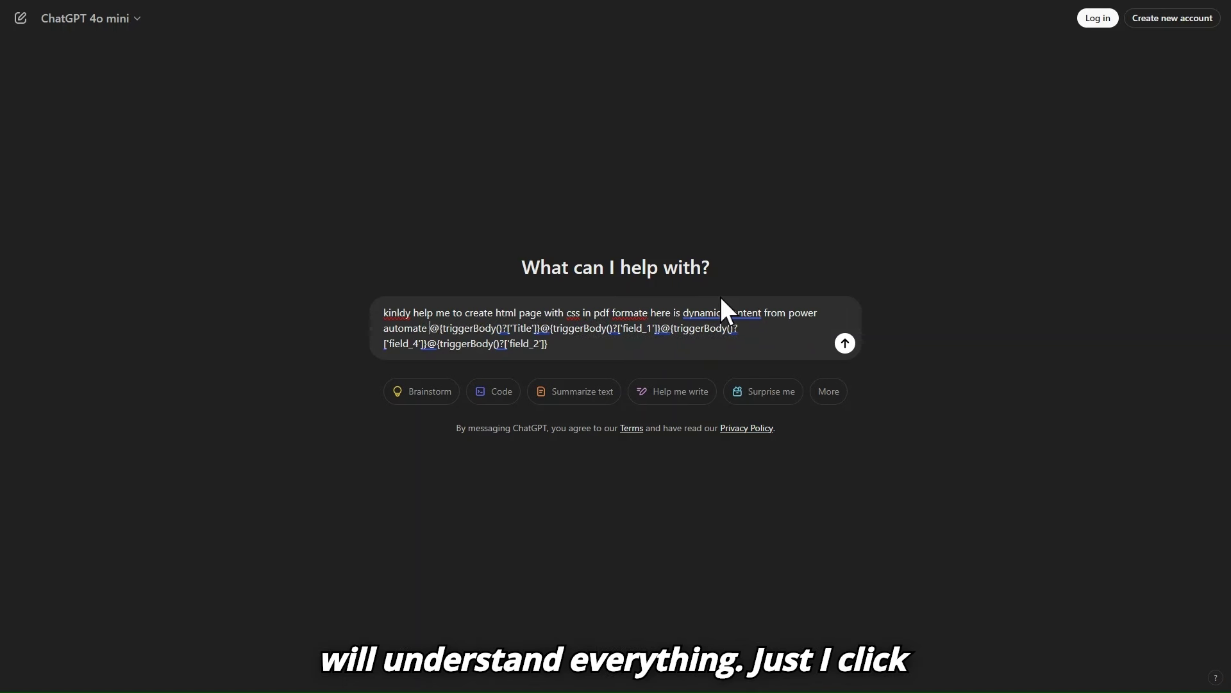
left_click(844, 344)
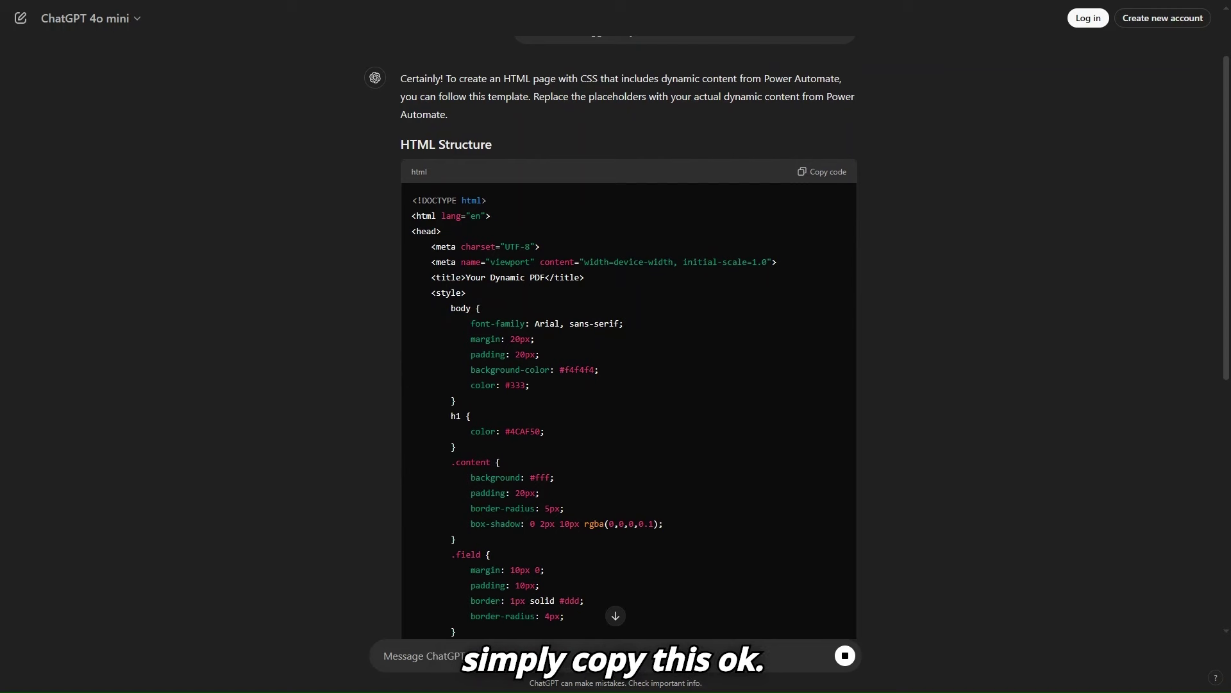
Review the generated HTML and send the follow-up prompt "i want to add image with base64 file content"
scroll(513, 525, "down", 5)
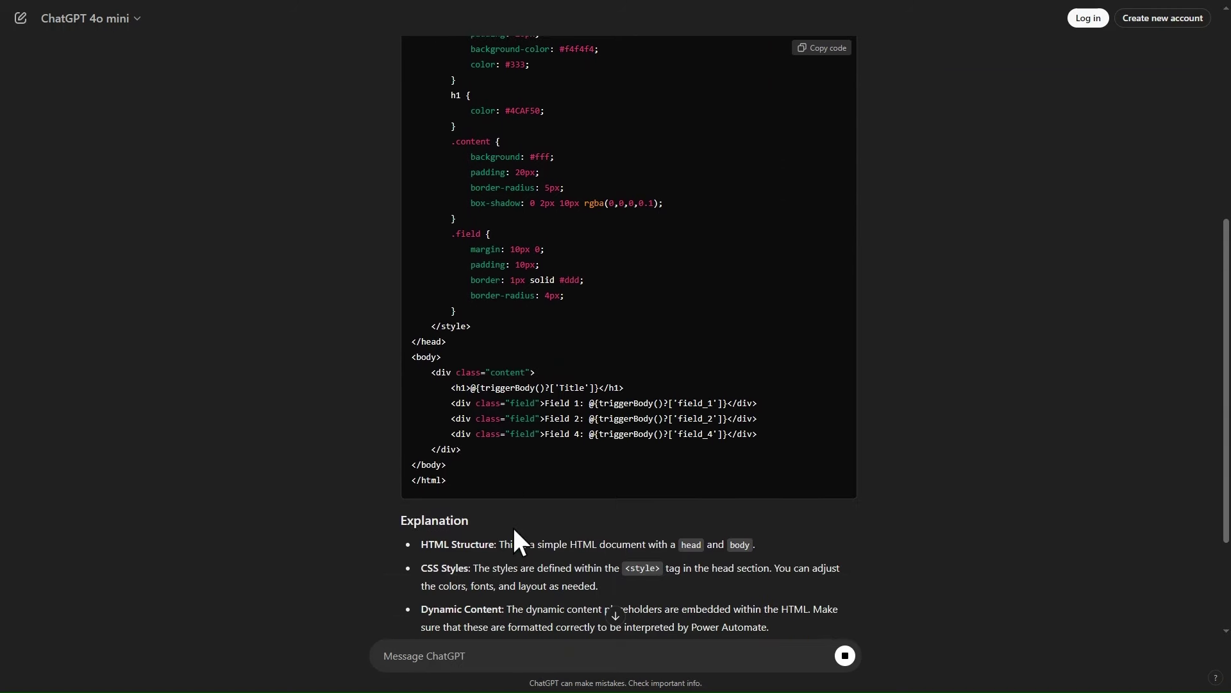
scroll(513, 525, "down", 2)
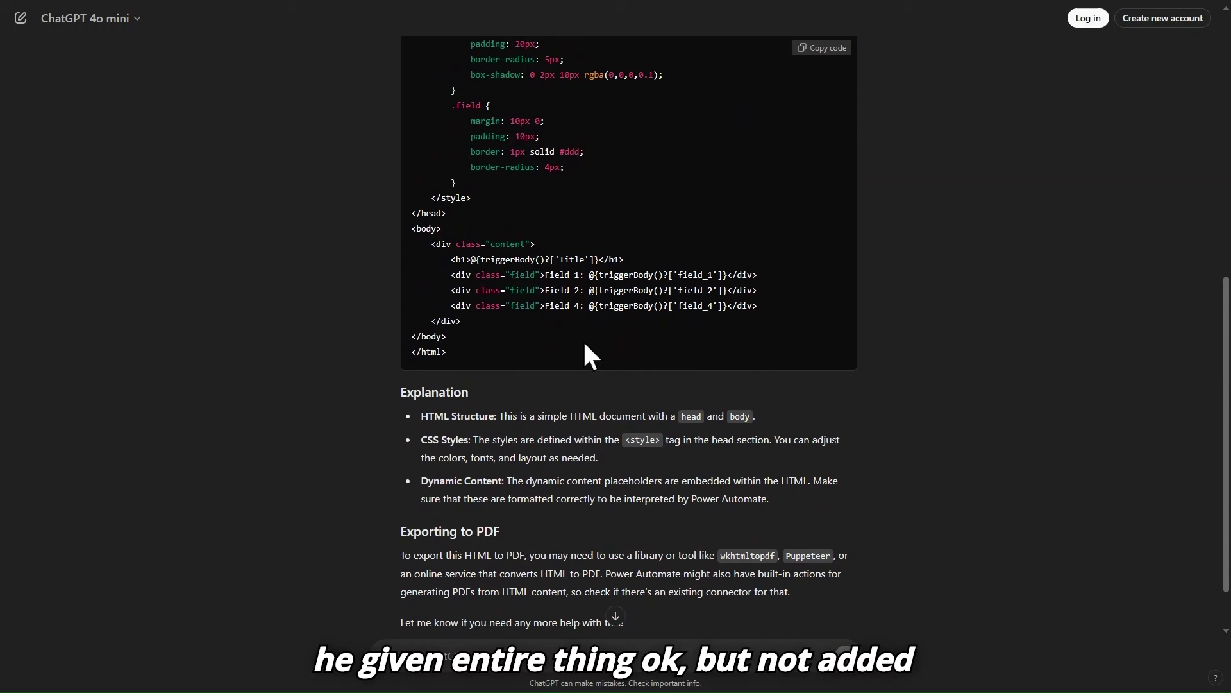
scroll(585, 344, "up", 2)
scroll(584, 344, "down", 1)
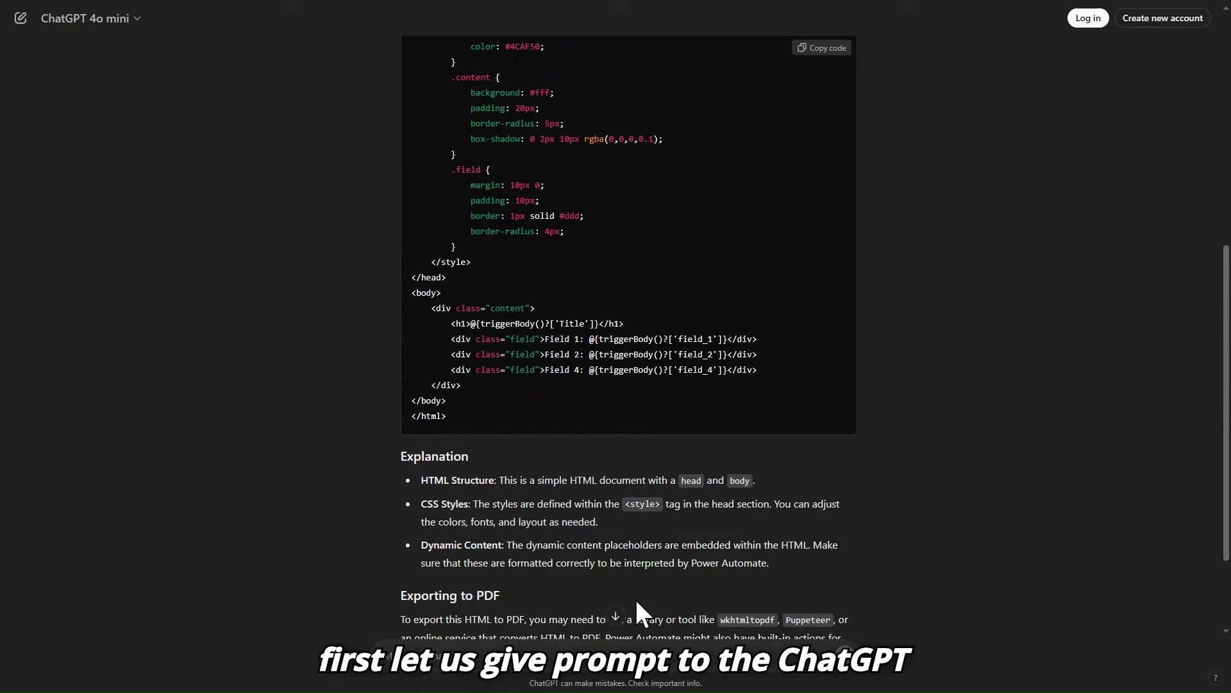
scroll(635, 603, "down", 2)
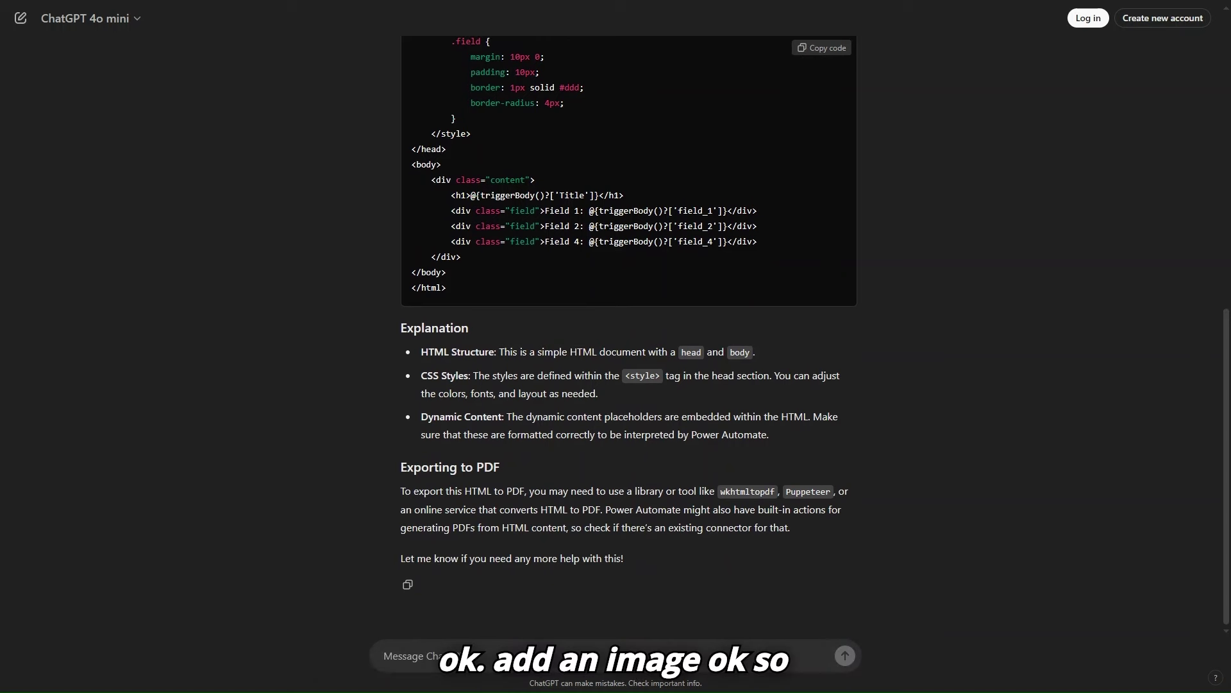
left_click(475, 656)
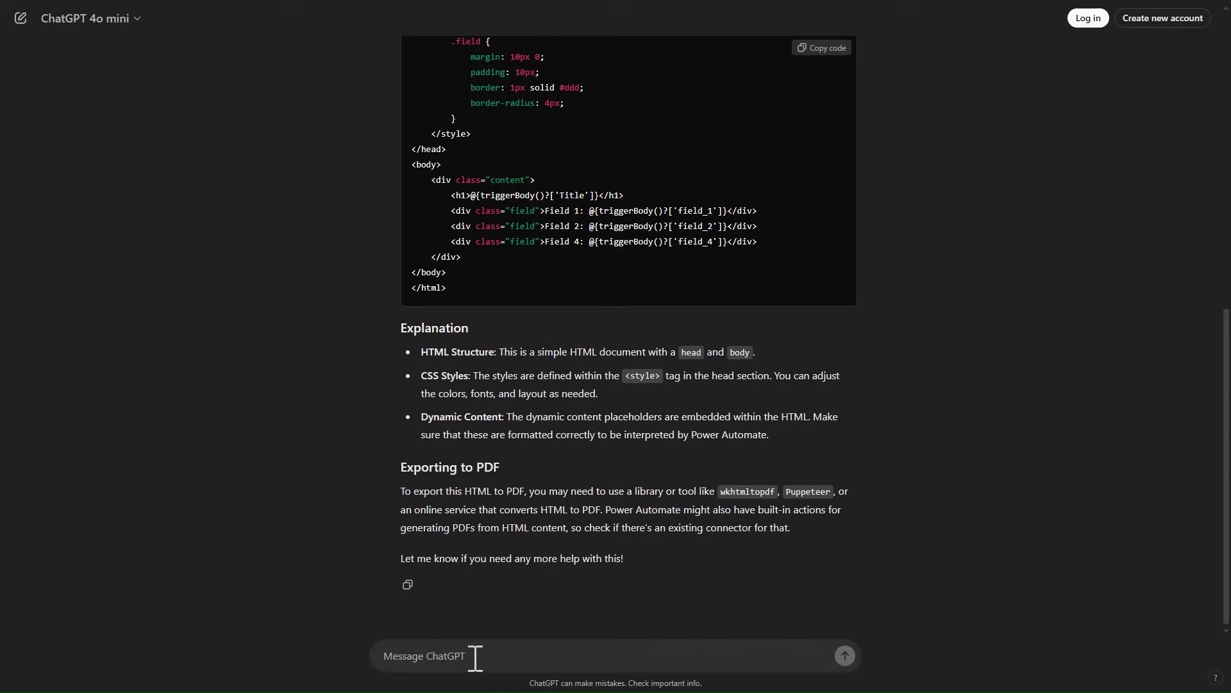
type("i want to add im")
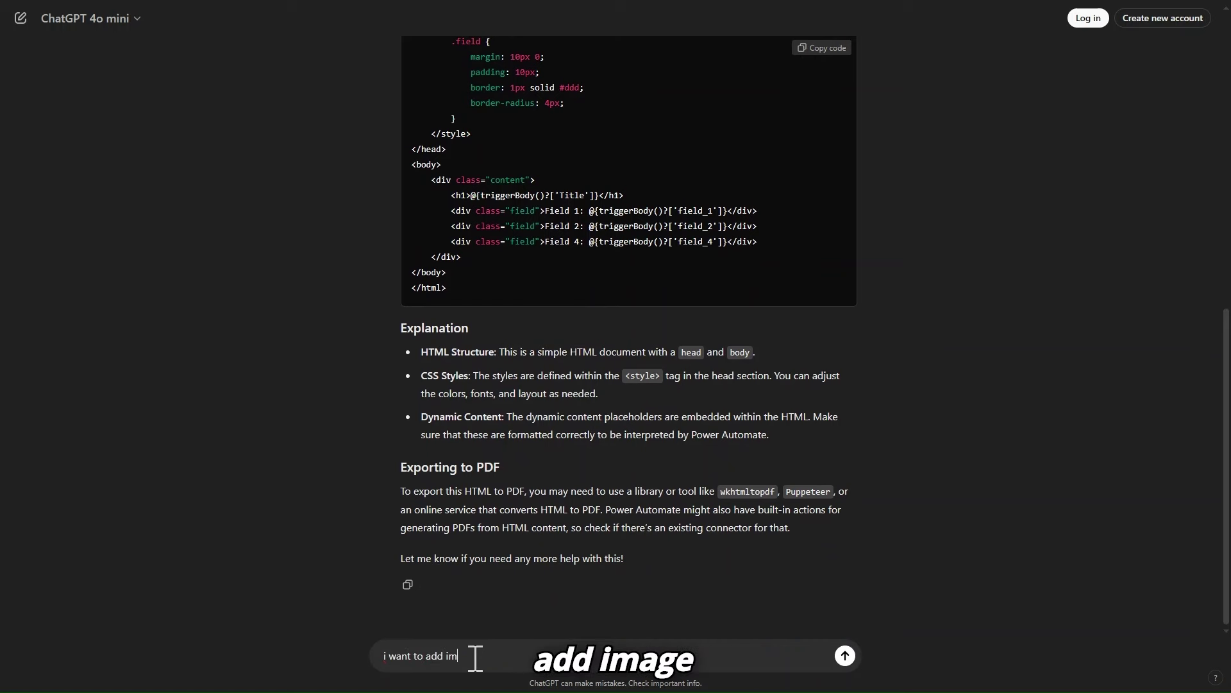
type("age with base64 fil")
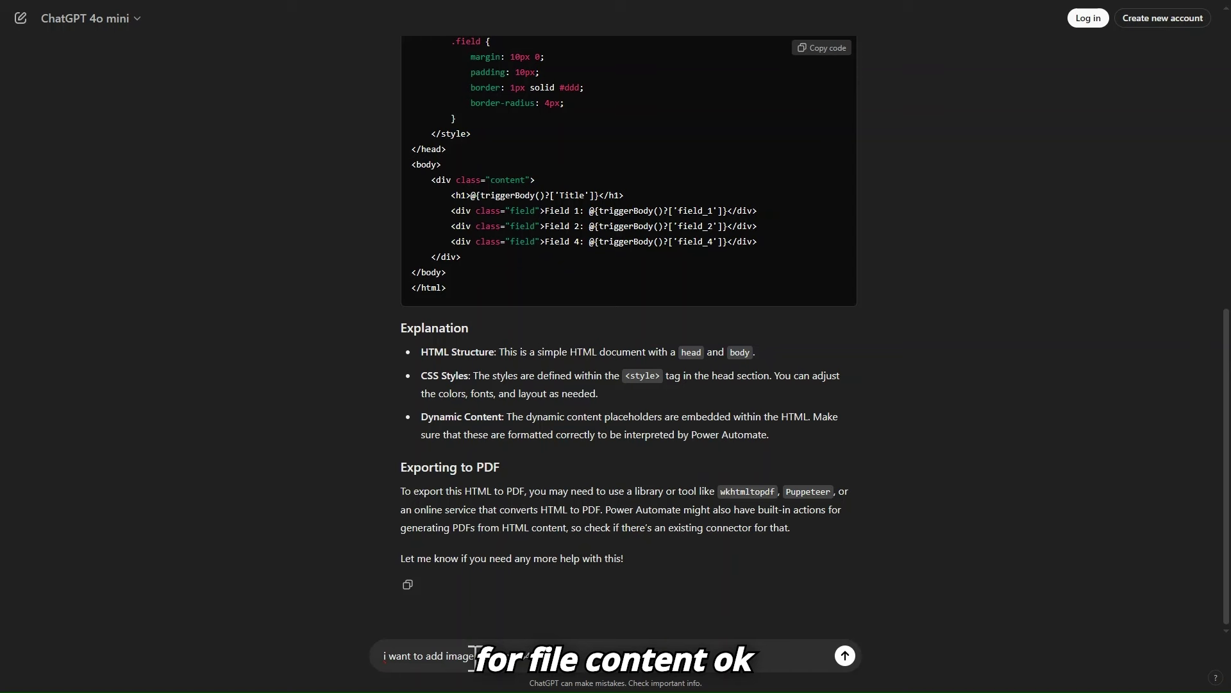
type("e content")
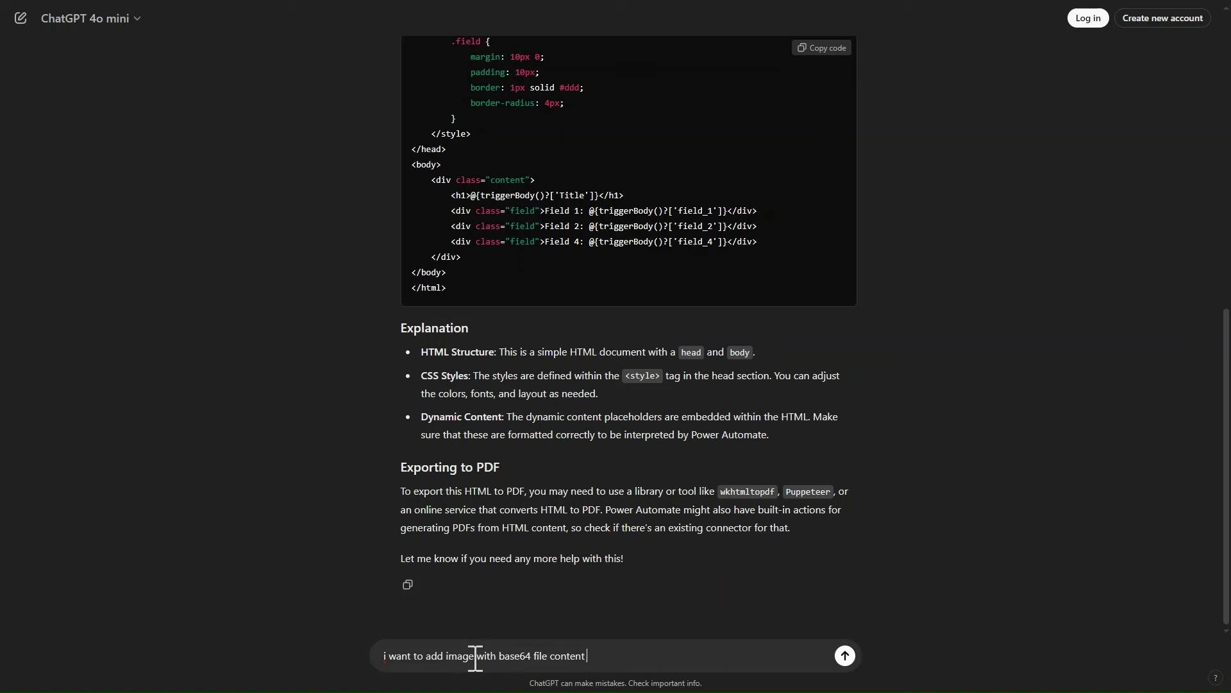
key("Return")
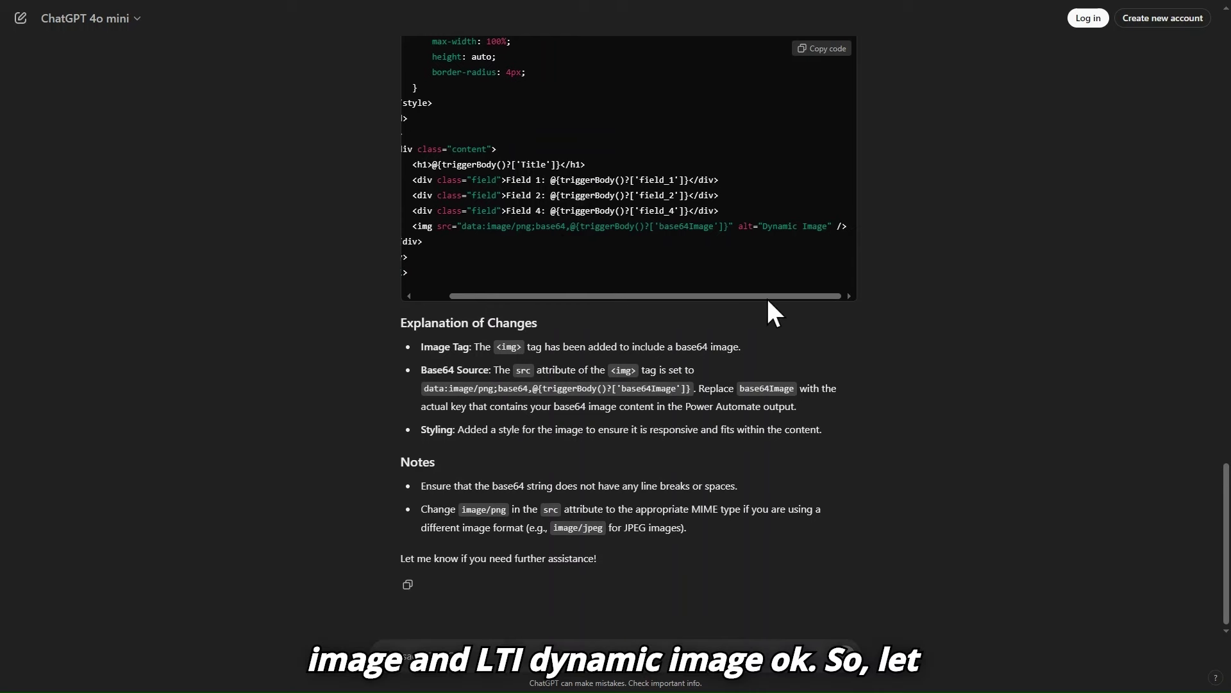
Copy the revised HTML code that includes the base64 image tag
scroll(679, 363, "up", 5)
scroll(679, 362, "up", 1)
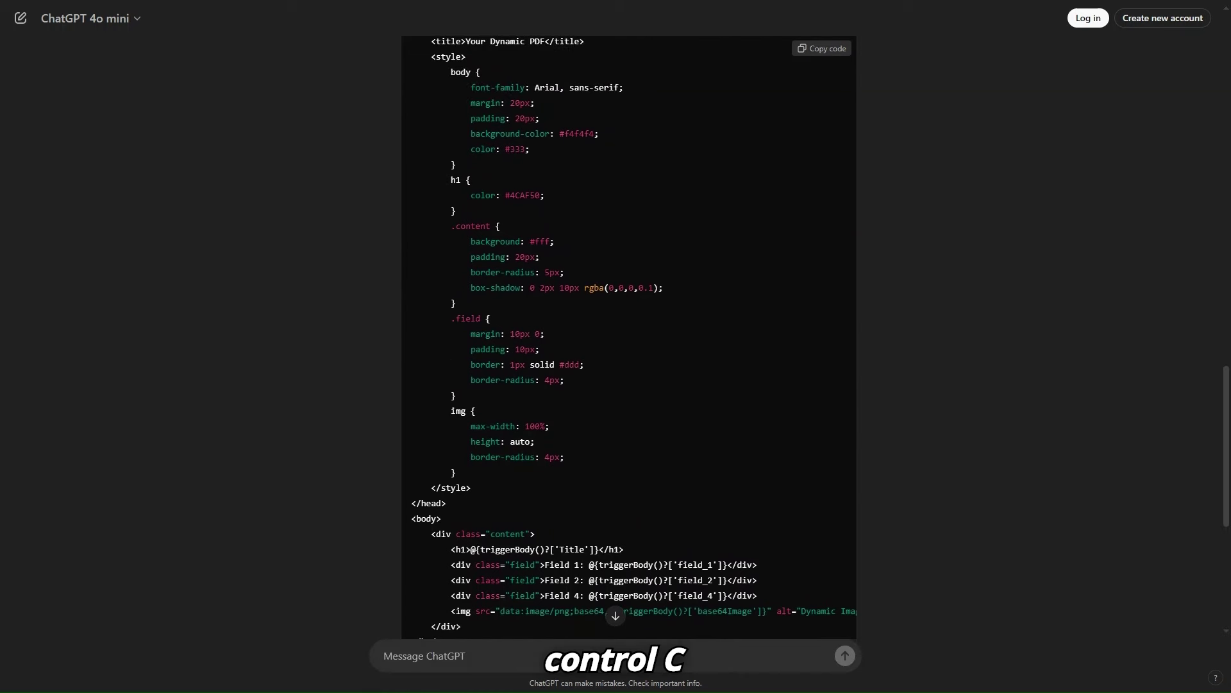
left_click(838, 54)
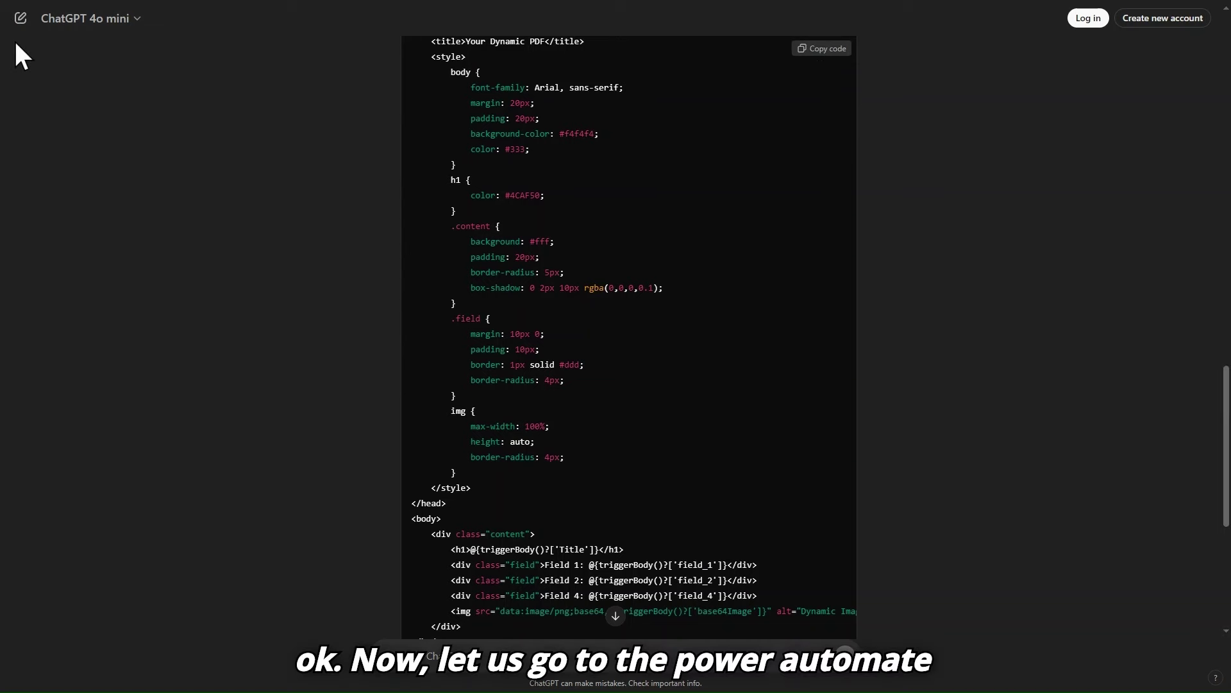
Switch to Power Automate and replace the dynamic content in the HTMLPage action's inputs with the copied HTML code
mouse_move(687, 1)
left_click(437, 1)
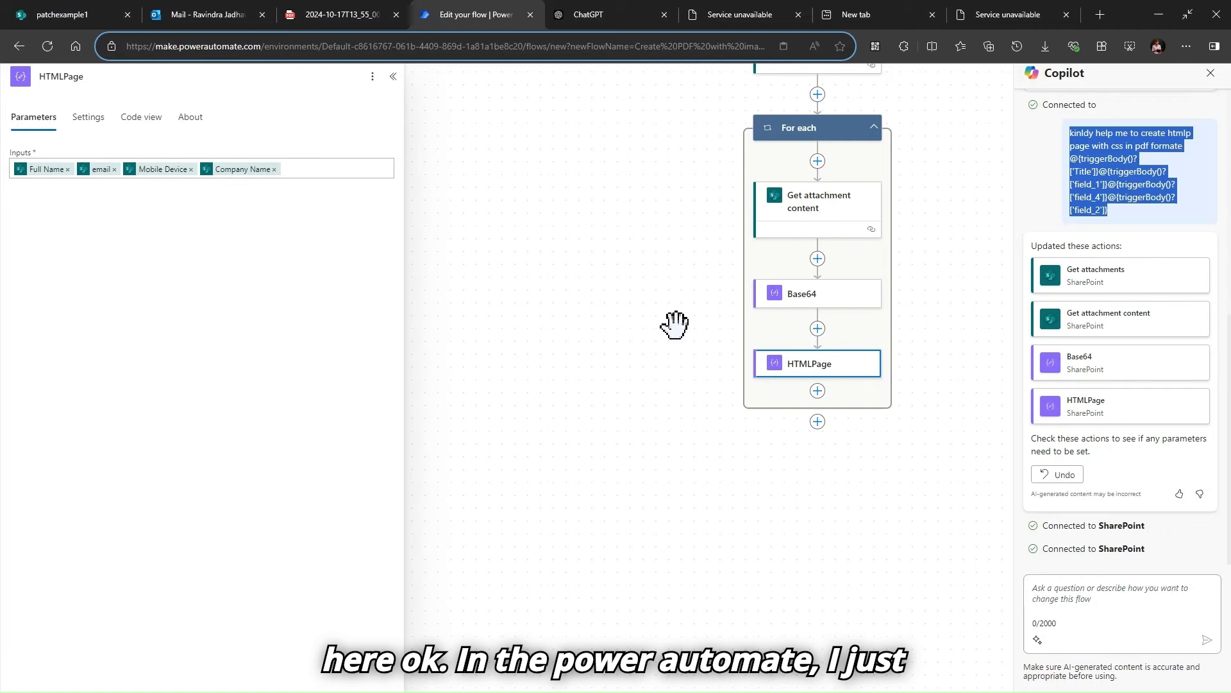
left_click(300, 170)
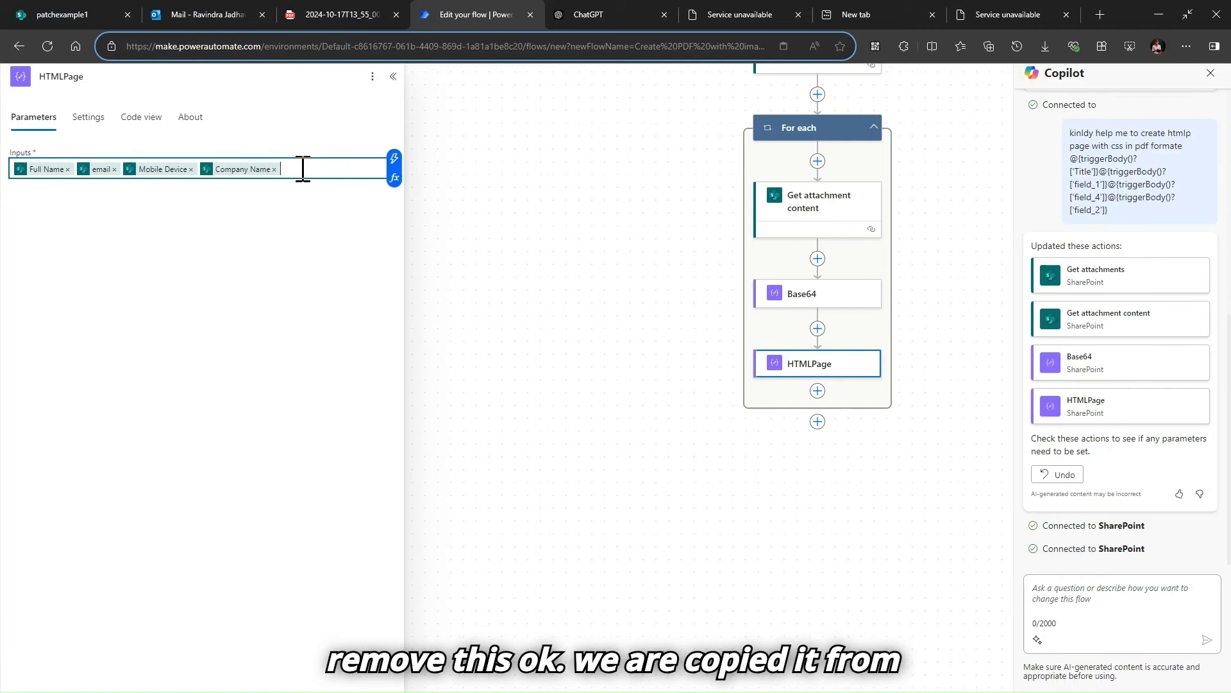
key("BackSpace")
key("BackSpace")
key("BackSpace")
key("BackSpace")
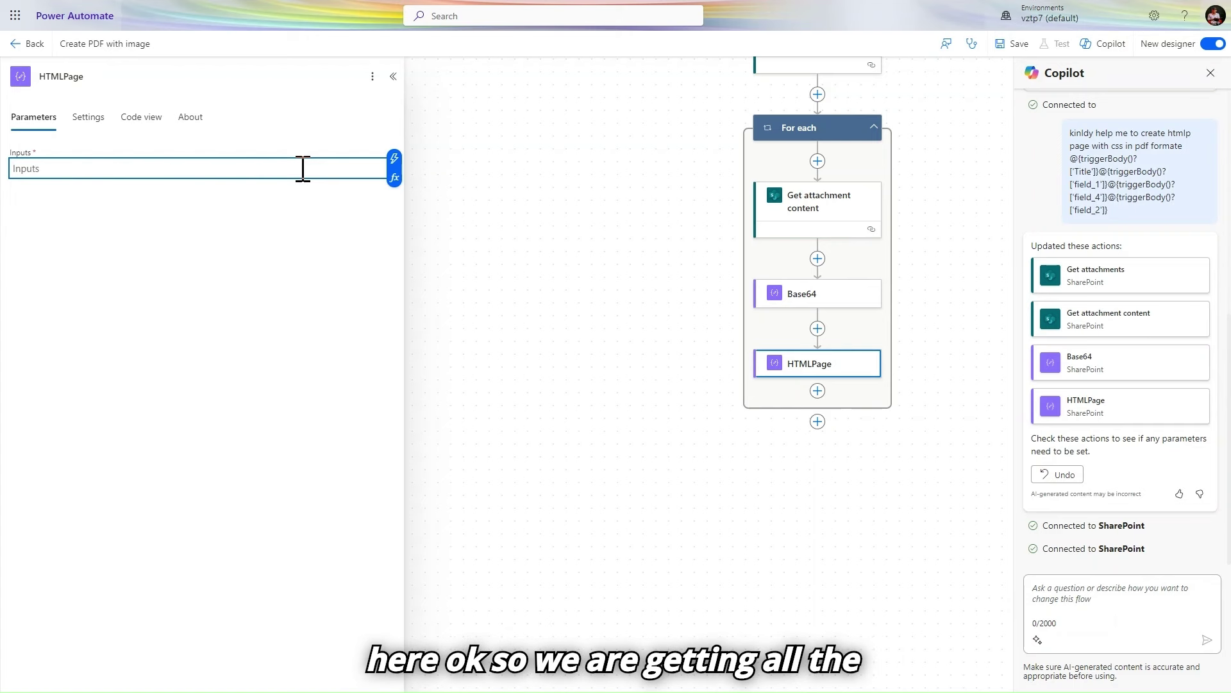
key("ctrl+v")
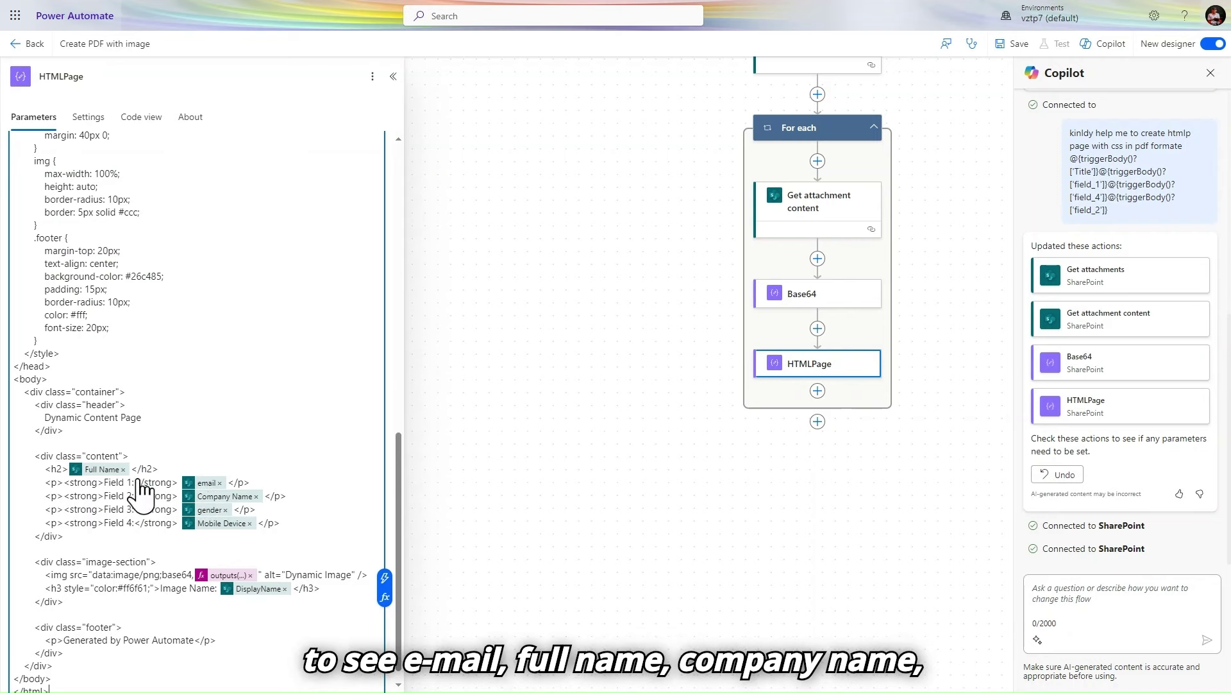
scroll(217, 507, "down", 1)
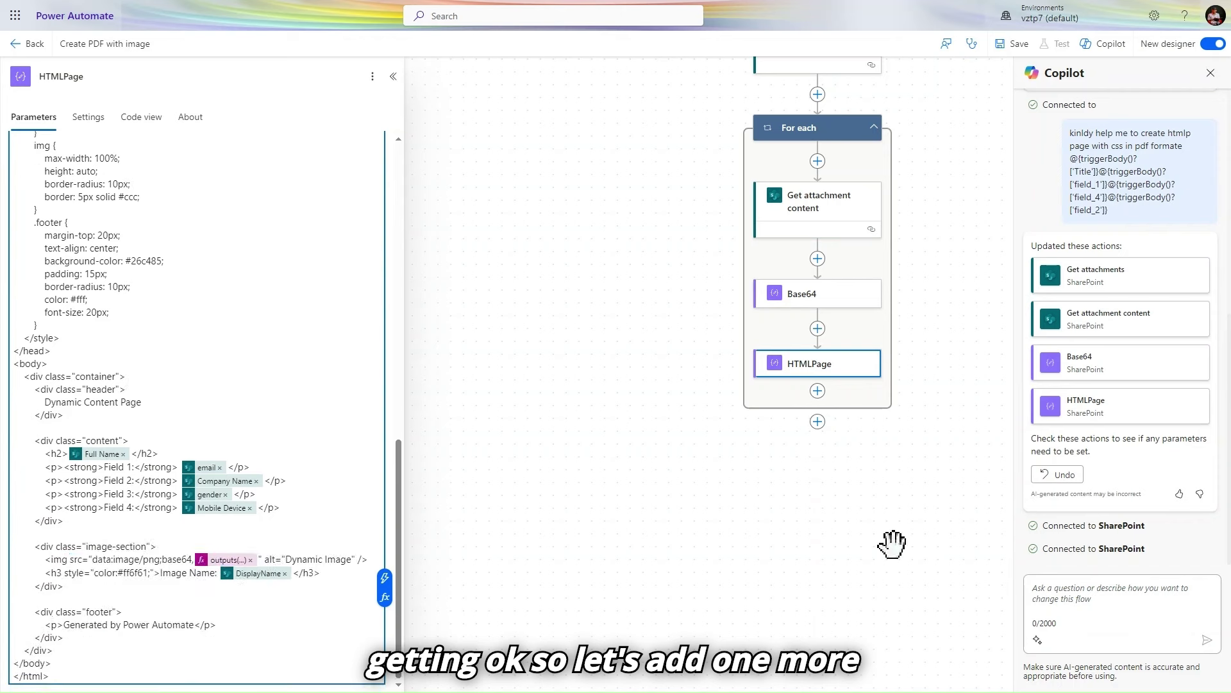
Search the actions for "create" and add the OneDrive for Business Create file action below HTMLPage inside the For each loop
left_click(818, 391)
left_click(876, 391)
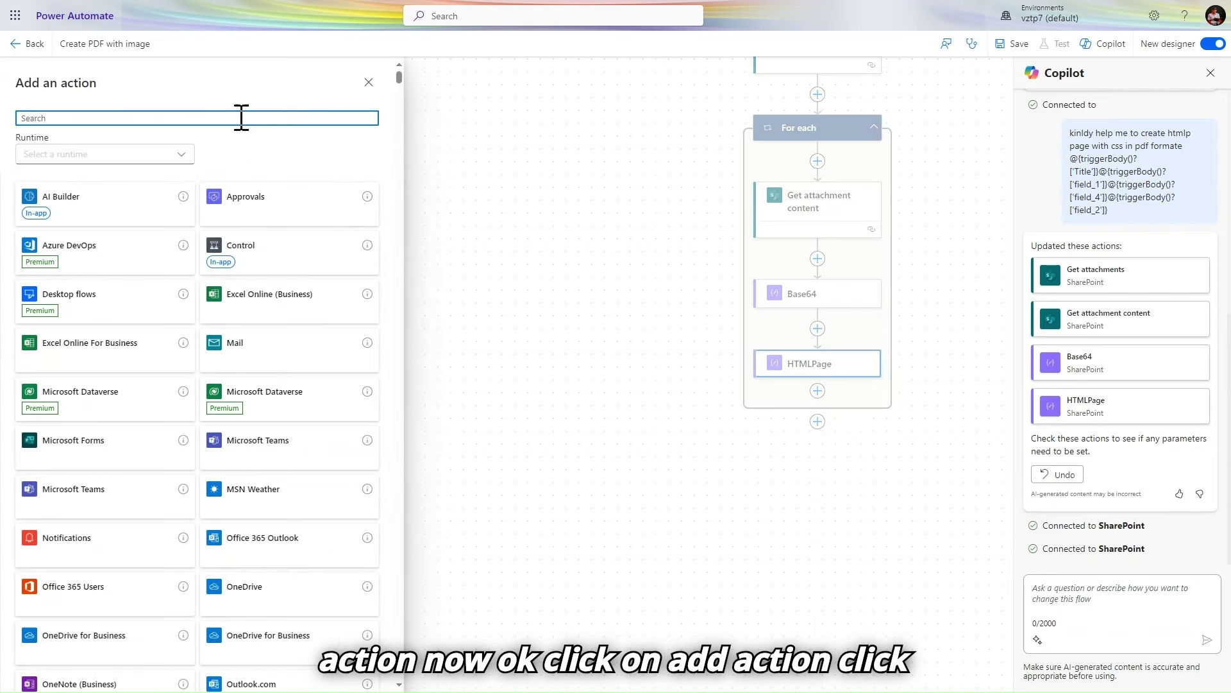
type("crea")
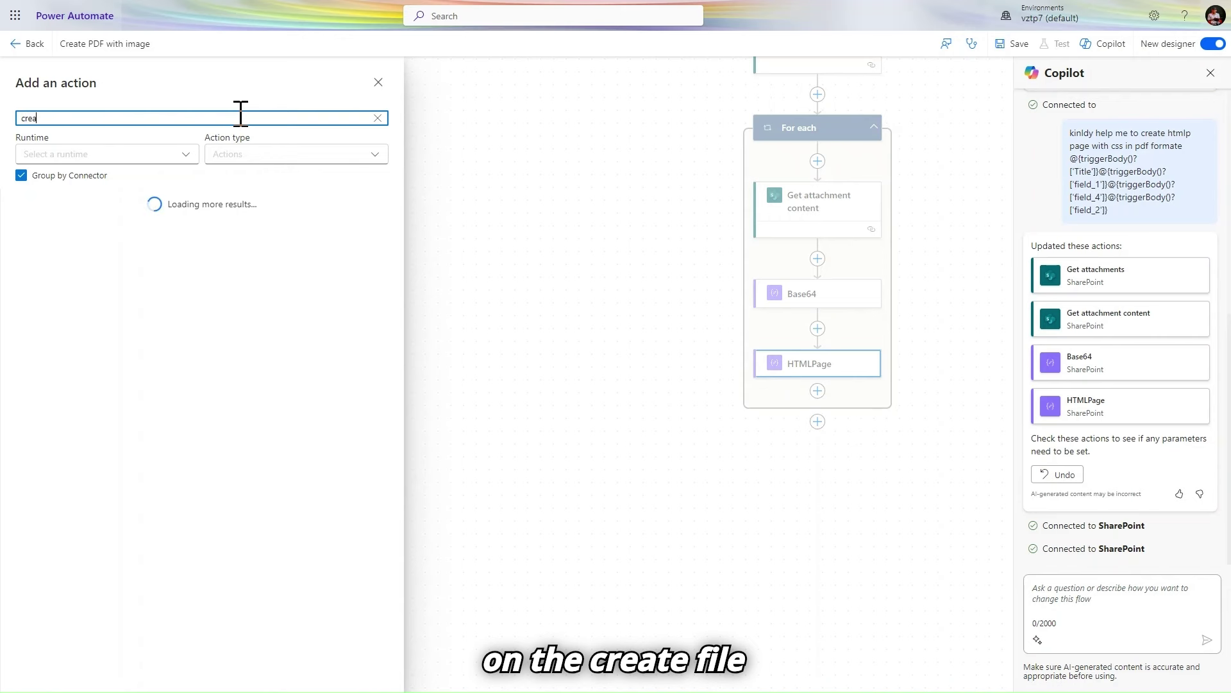
type("te")
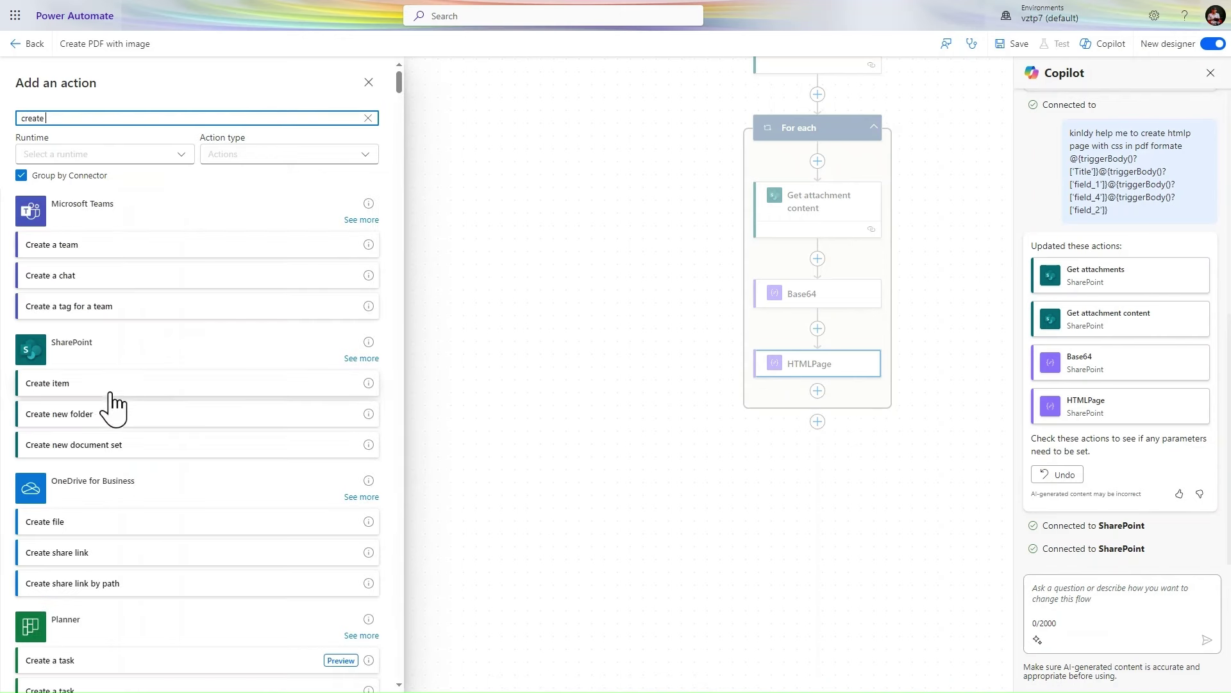
scroll(113, 407, "down", 2)
left_click(126, 459)
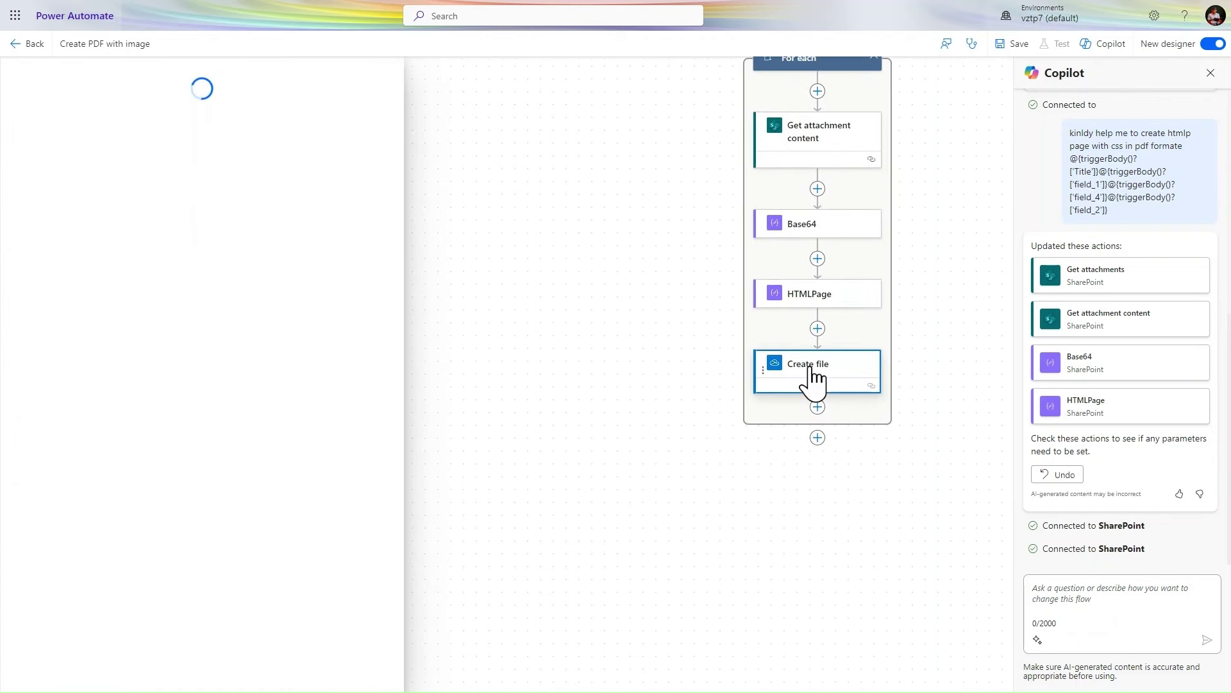
Set the Create file action's folder path to /PowerApps by browsing from the OneDrive root
left_click(213, 170)
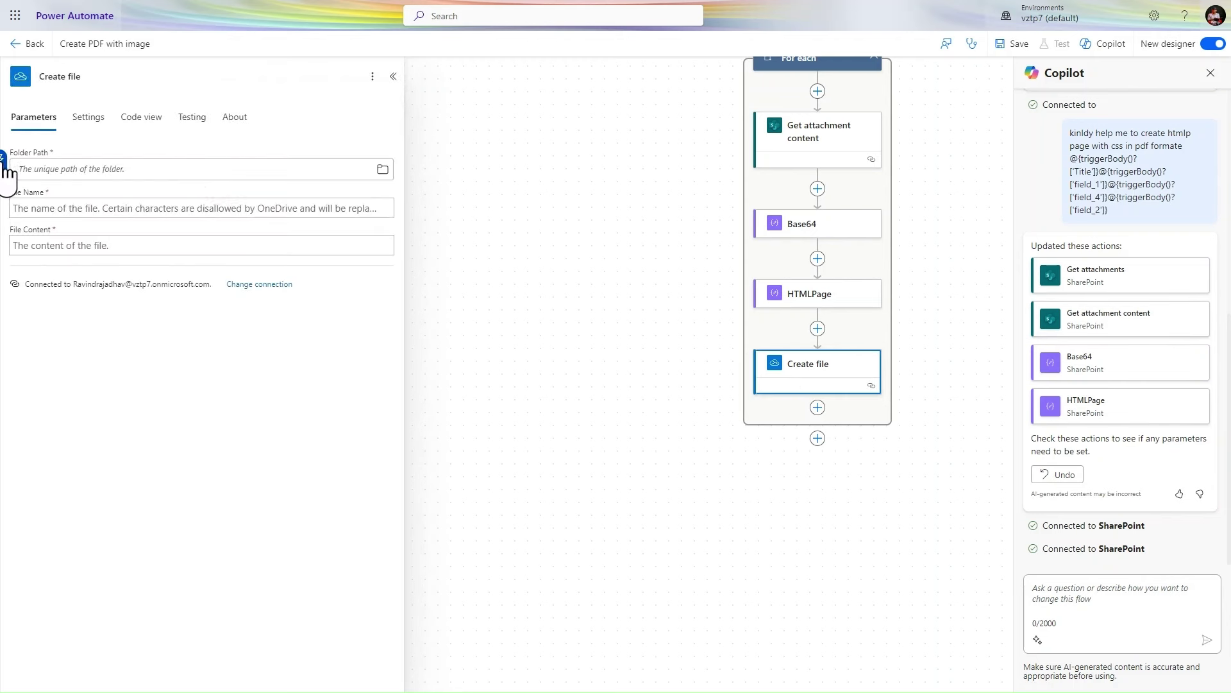
left_click(4, 161)
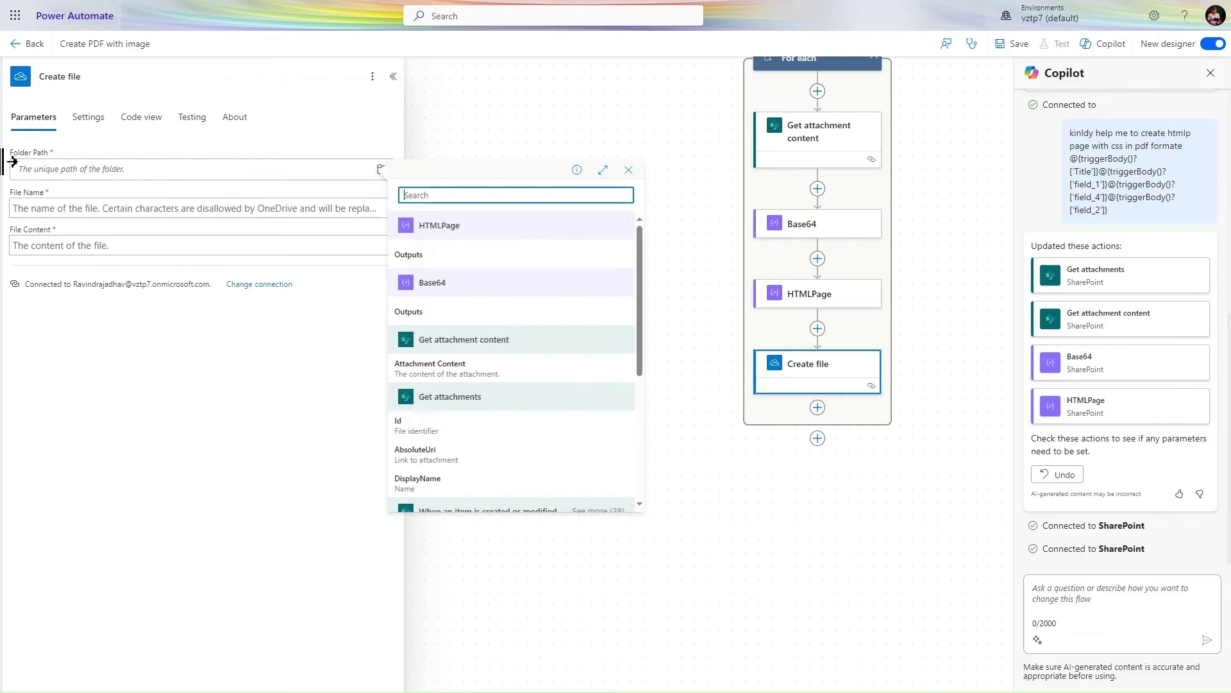
left_click(381, 169)
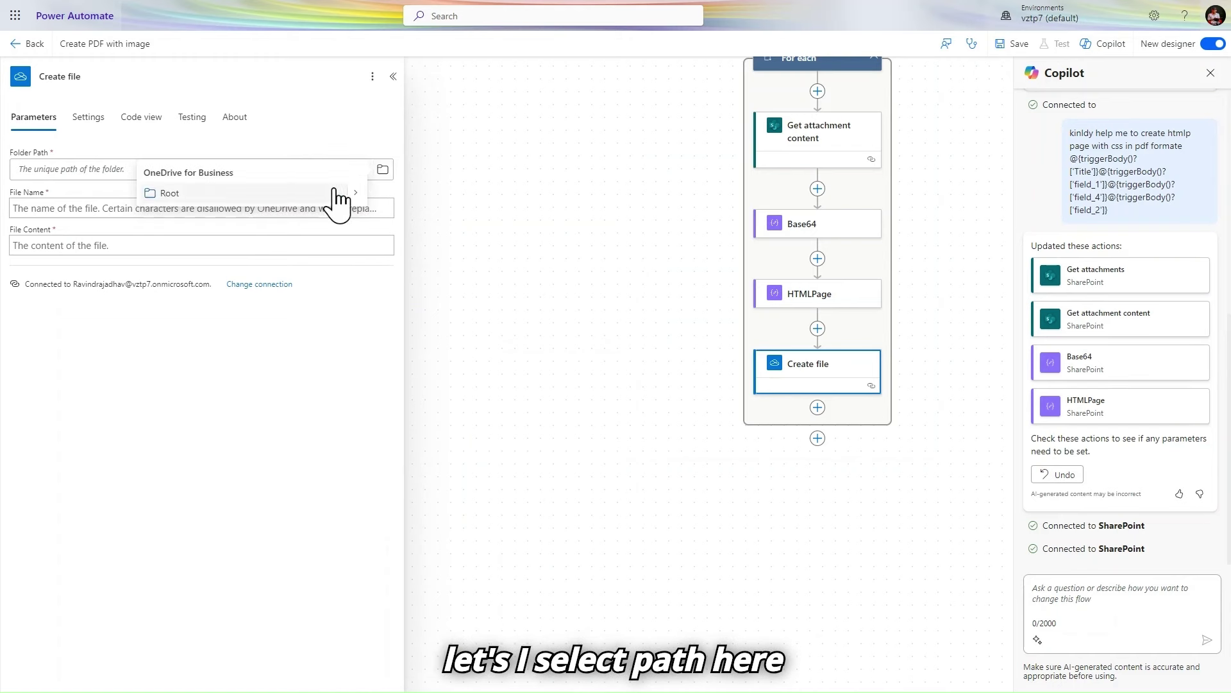
left_click(356, 192)
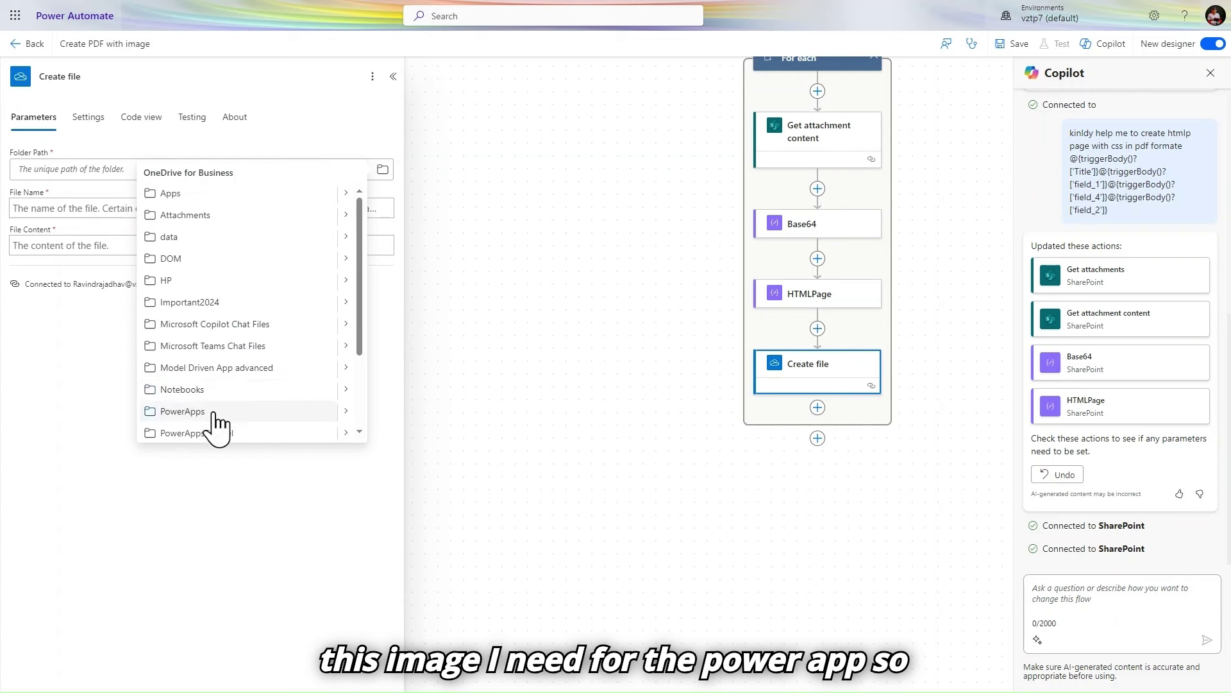
left_click(213, 412)
Set the Create file action's file name to the expression utcNow() followed by the extension .html
left_click(181, 210)
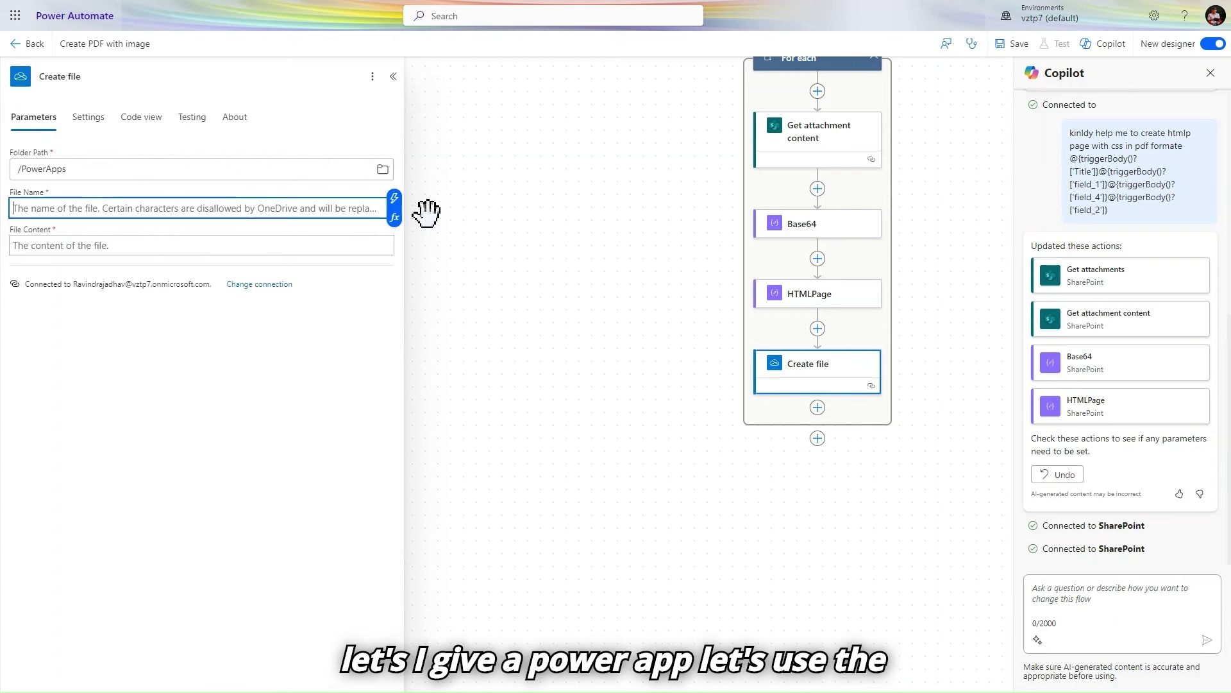
left_click(394, 204)
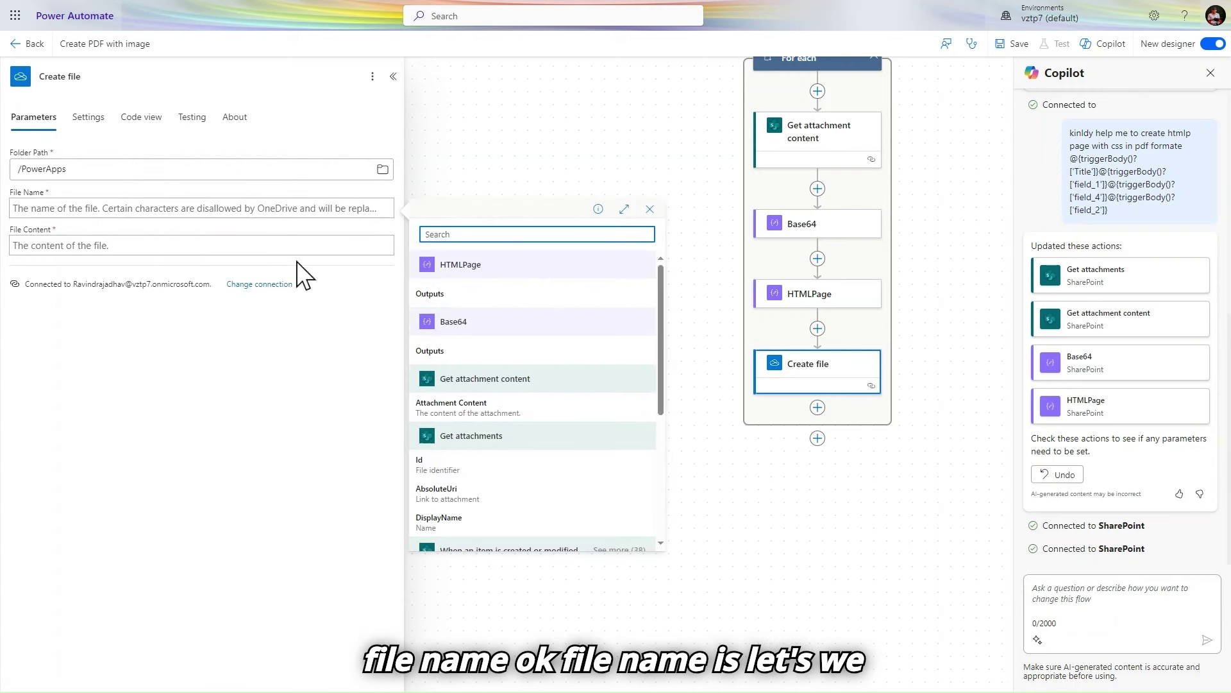
left_click(263, 208)
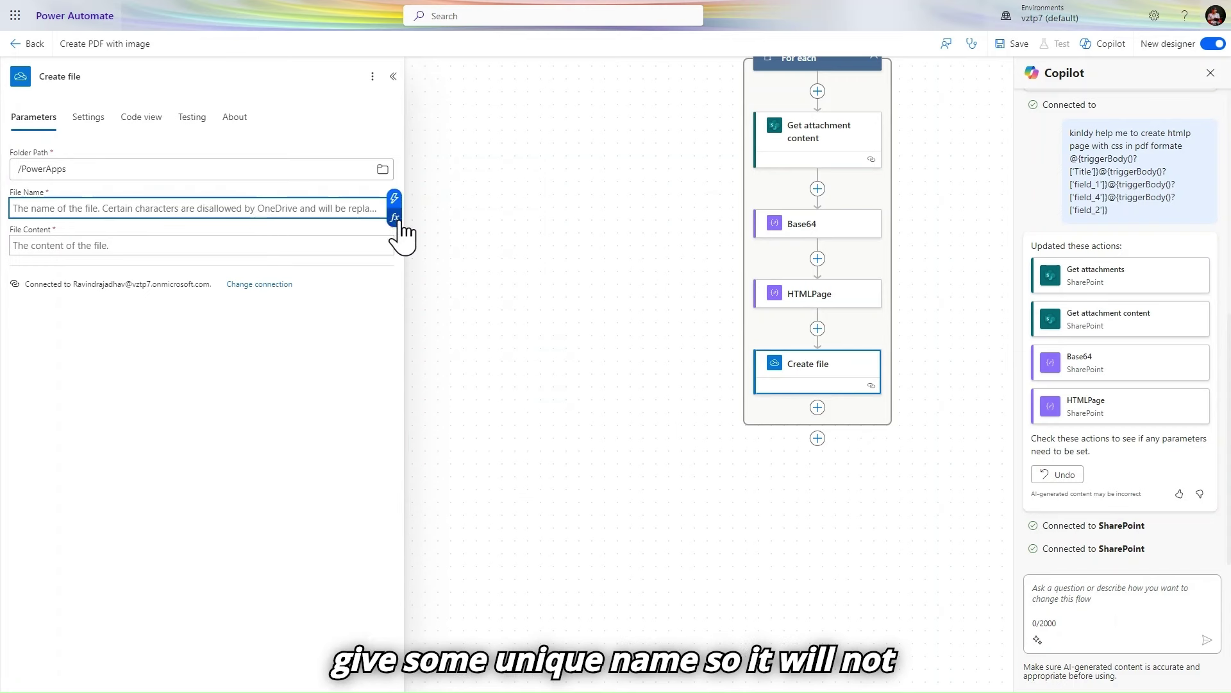
left_click(394, 219)
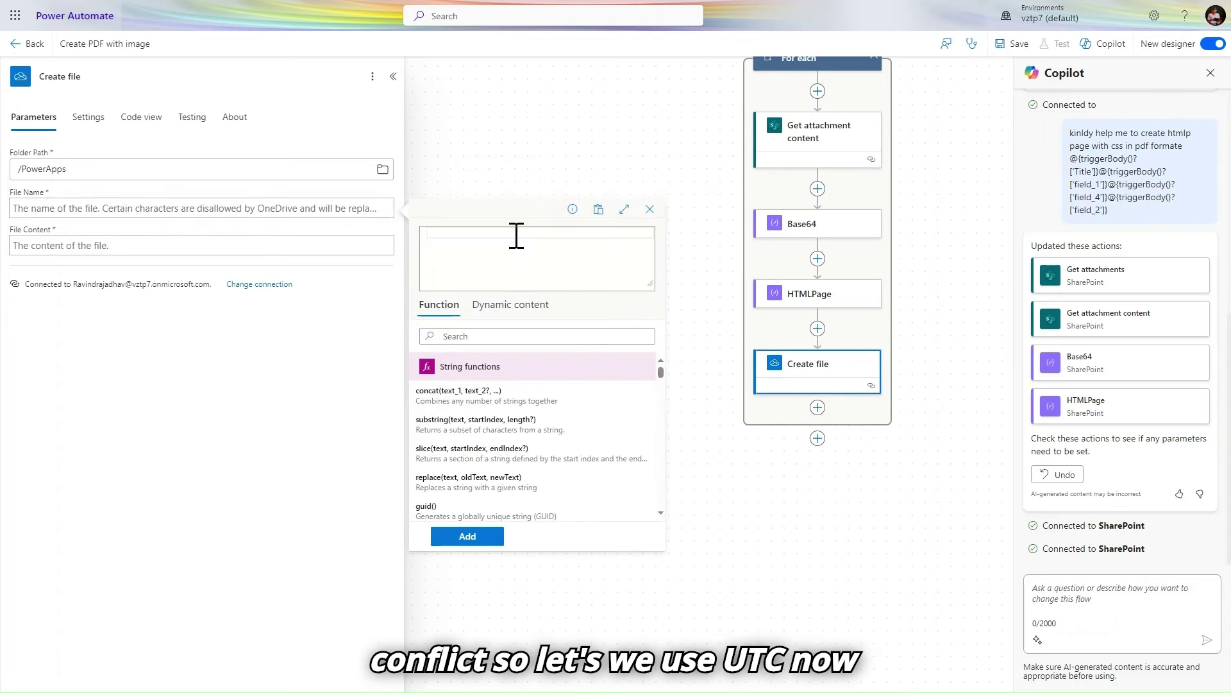
type("utcNow()")
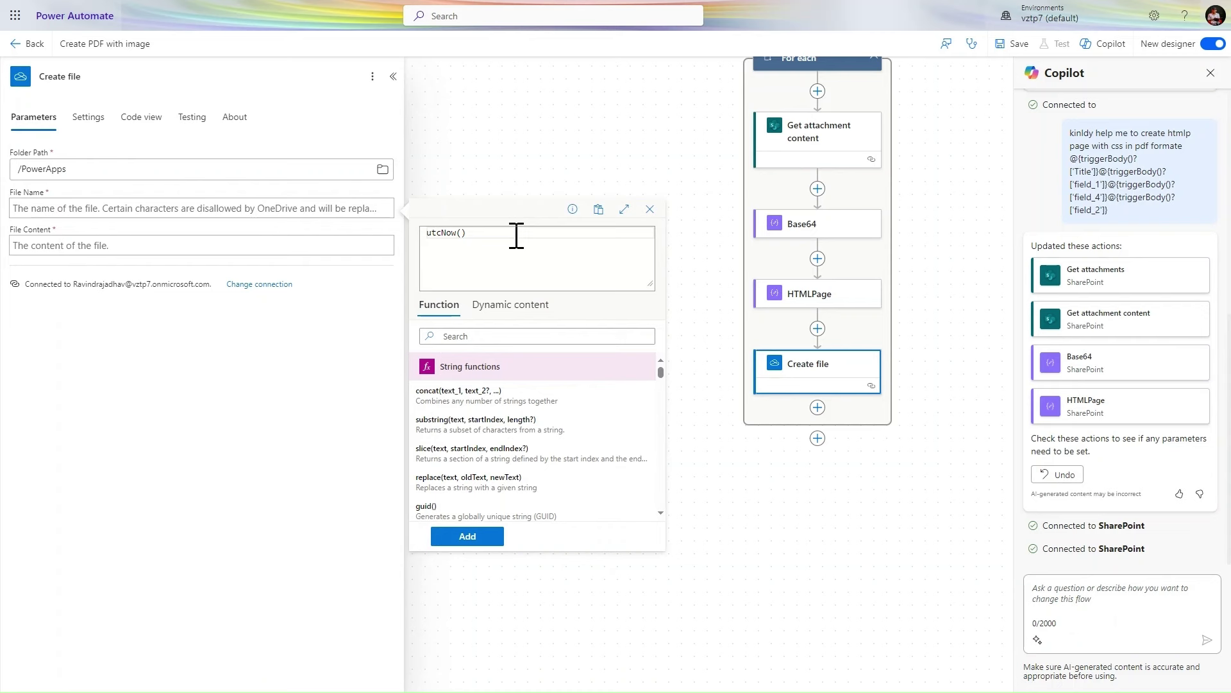
left_click(497, 539)
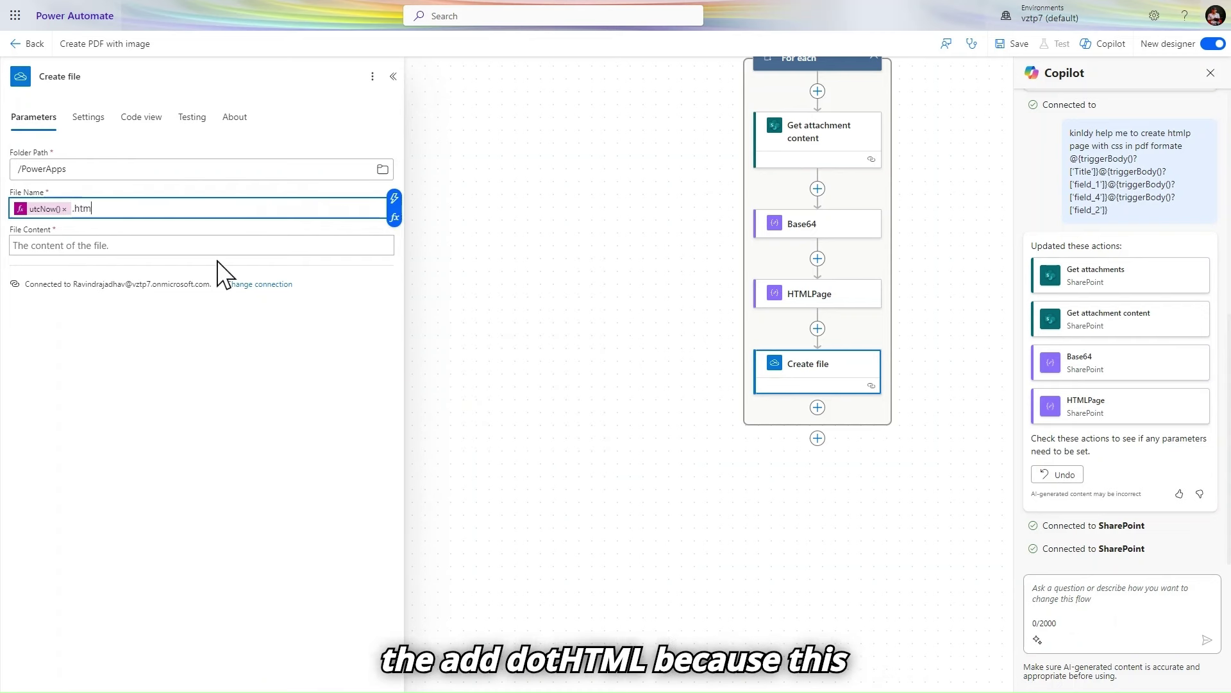
Set the Create file action's file content to the Outputs of the HTMLPage action
left_click(231, 245)
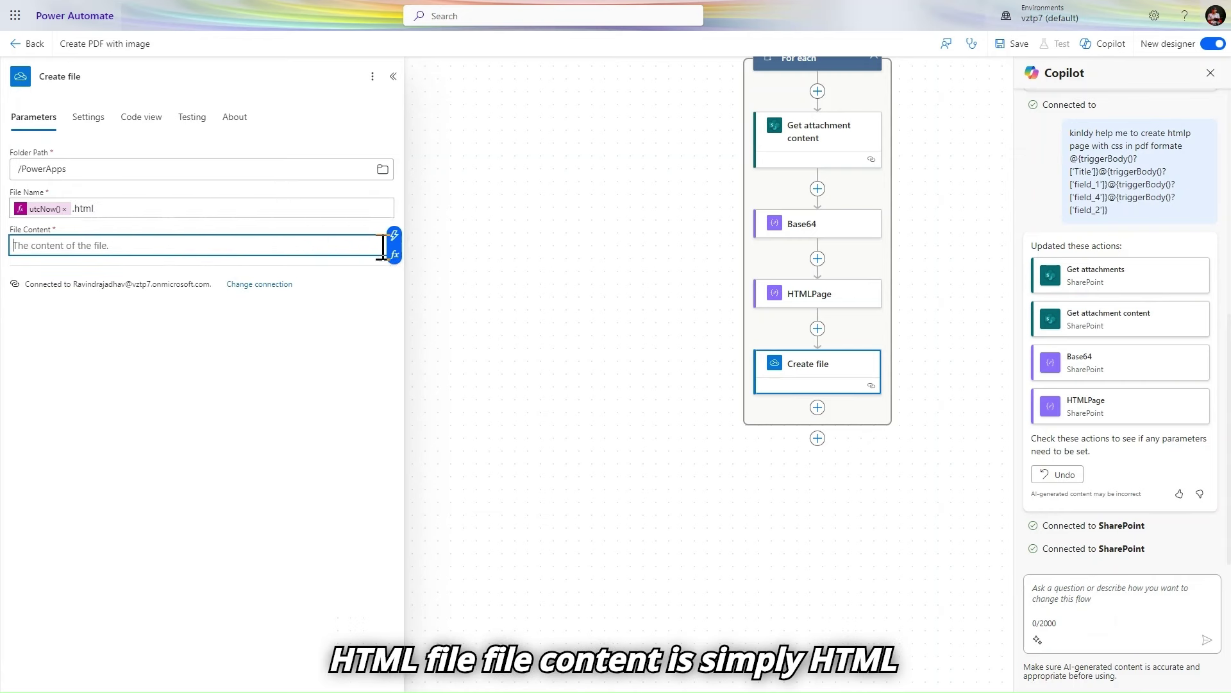
left_click(394, 236)
left_click(472, 303)
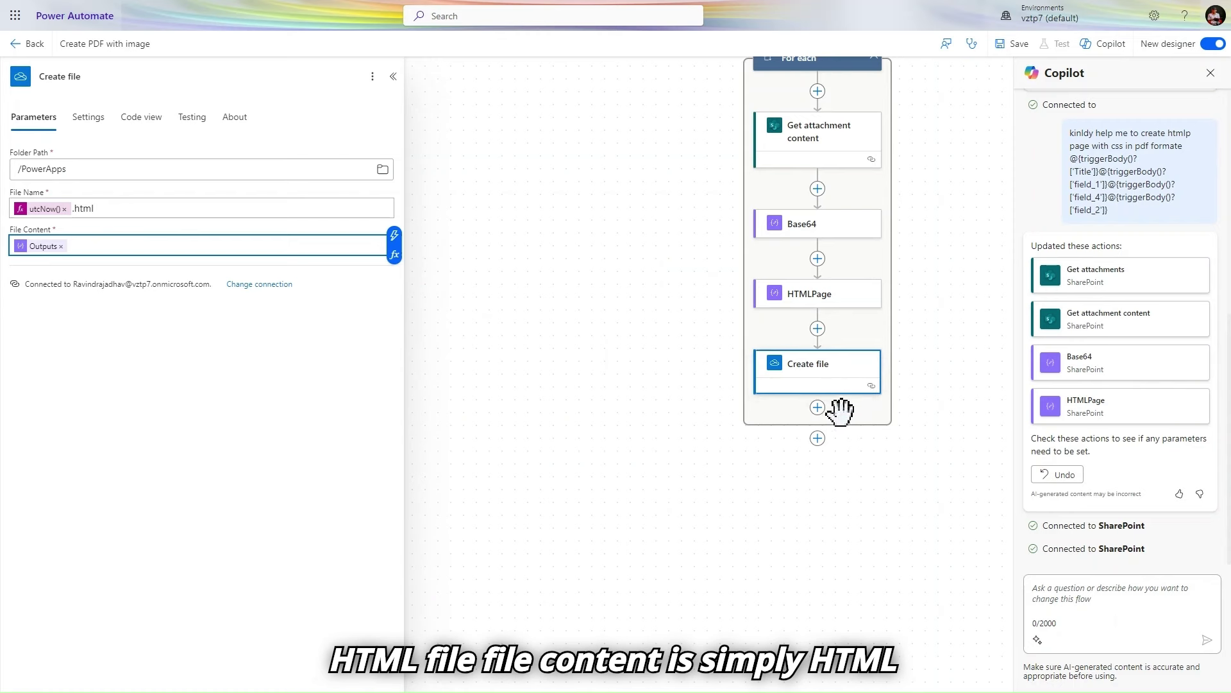
Search the actions for "convert file" and add the Convert file action below Create file inside the loop
left_click(818, 408)
left_click(880, 408)
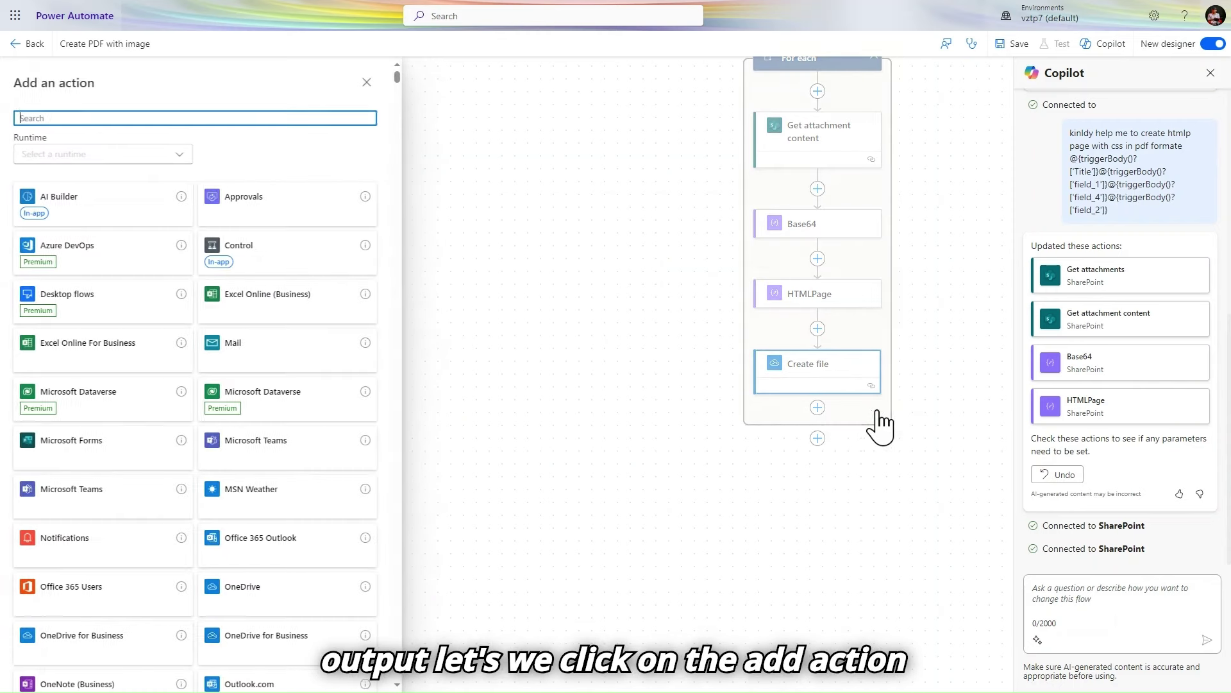
type("c")
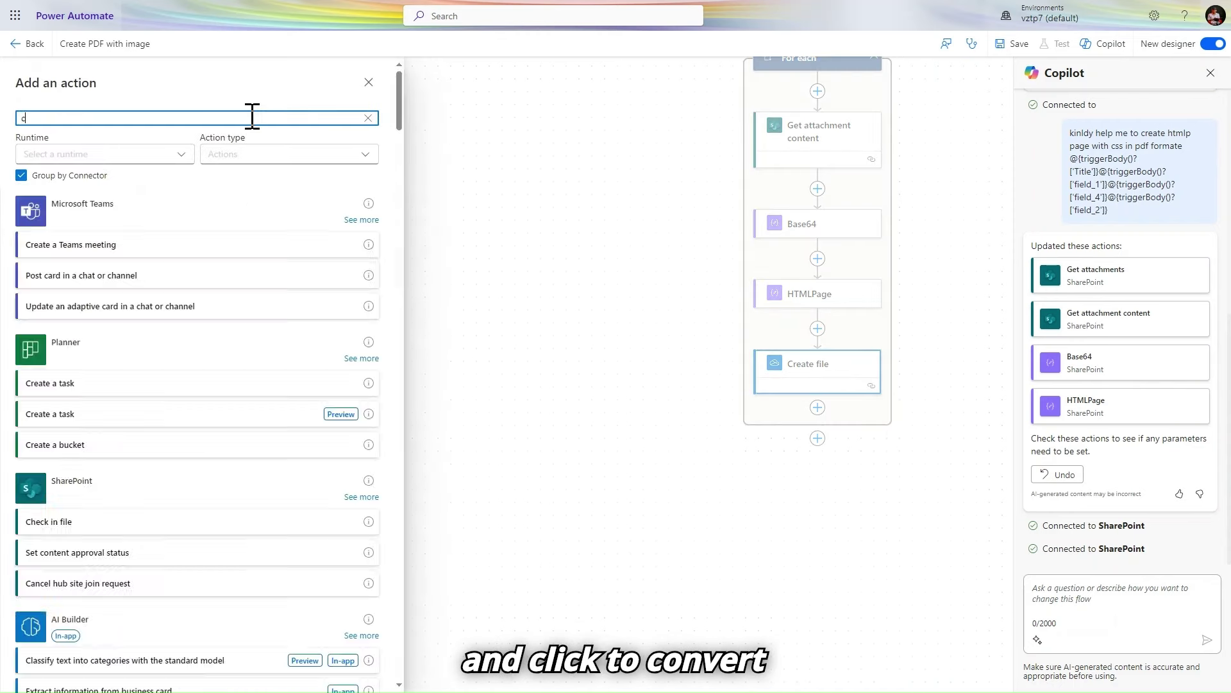
type("onvert file")
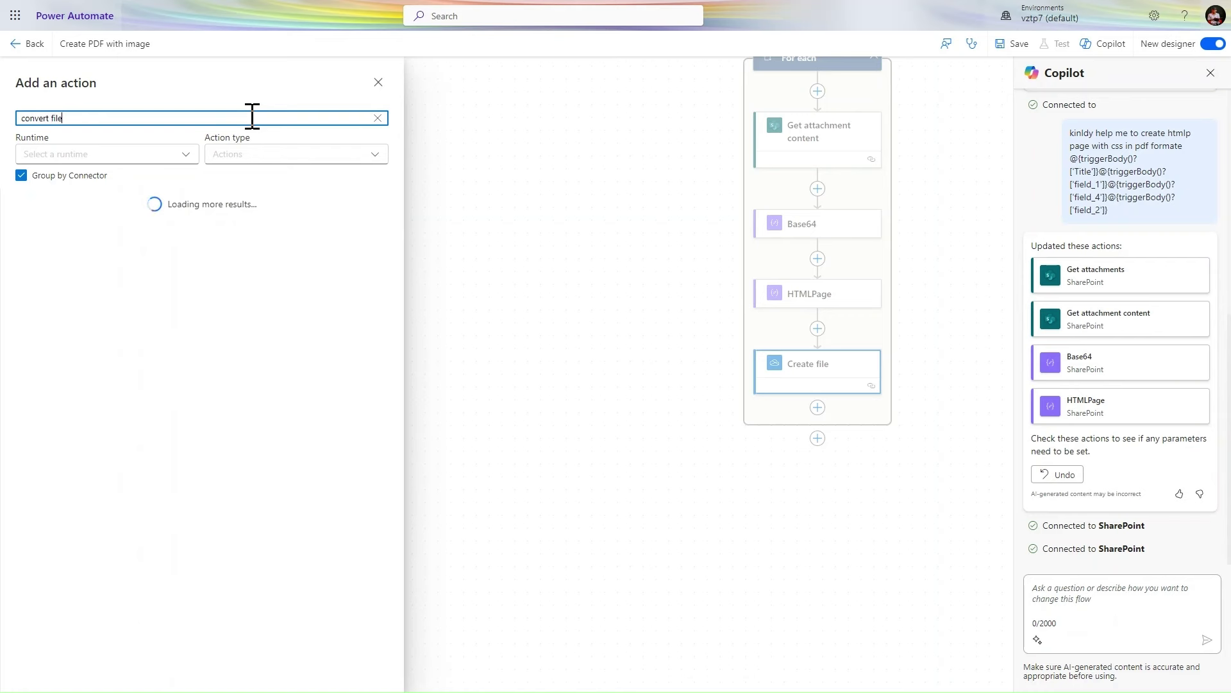
left_click(160, 249)
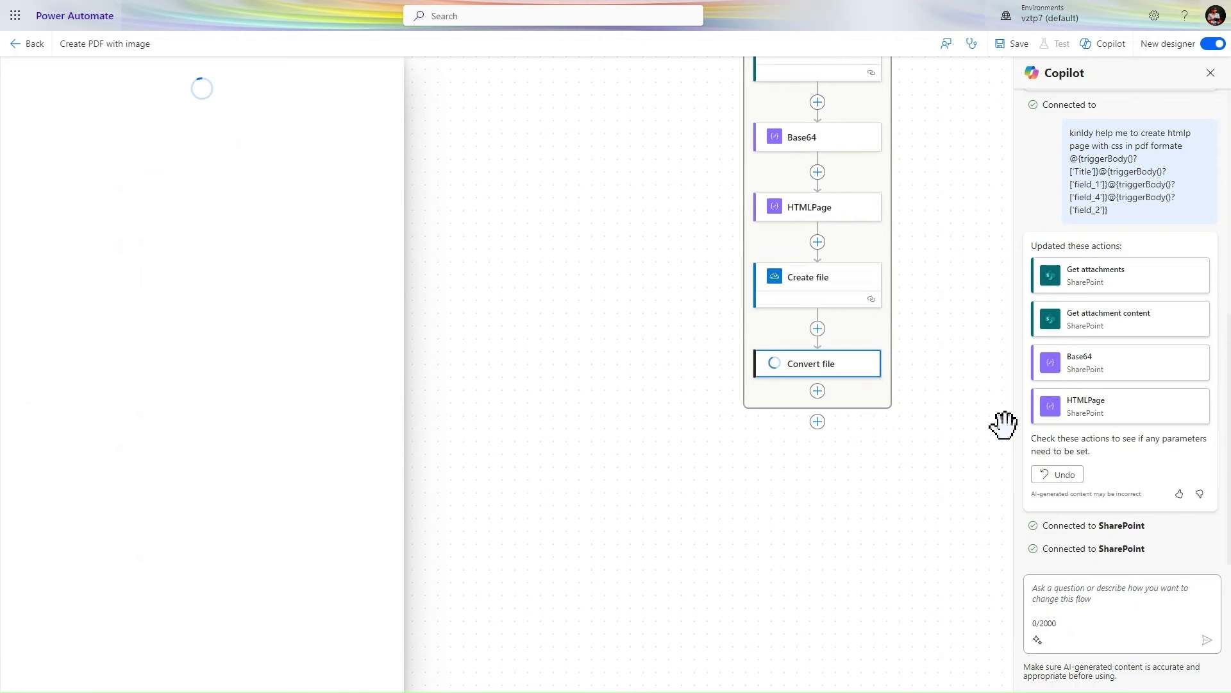
Set the file to convert to the Id dynamic content from the Create file action
left_click(204, 168)
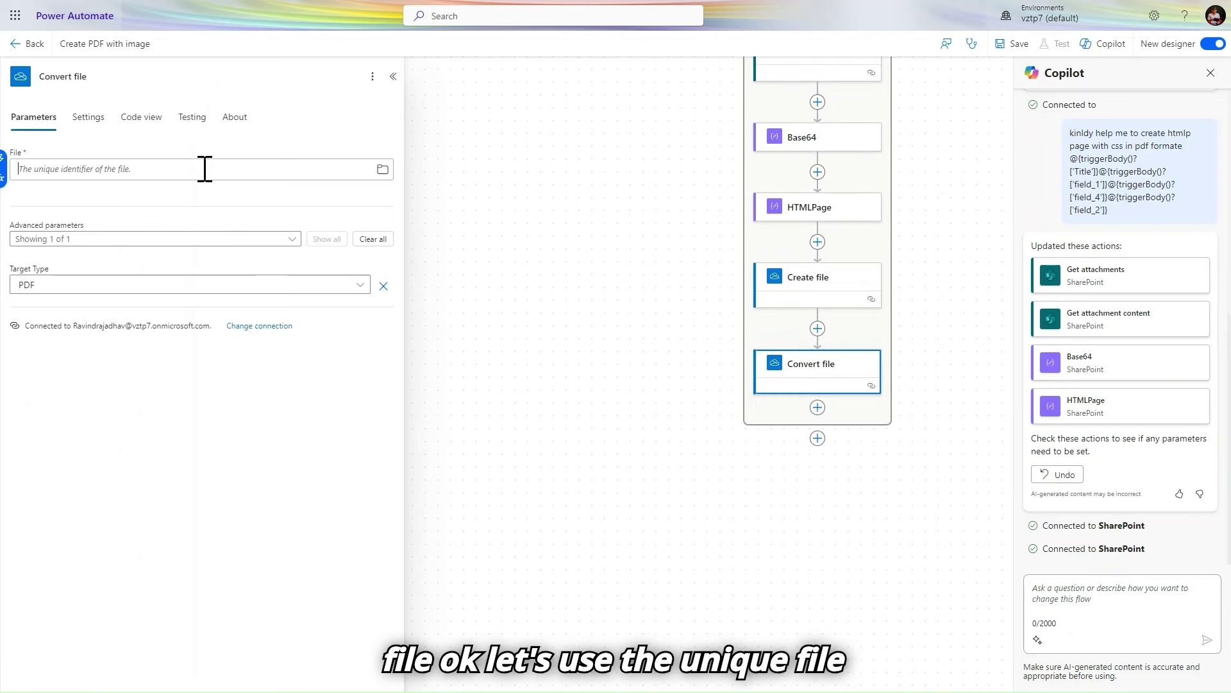
left_click(383, 169)
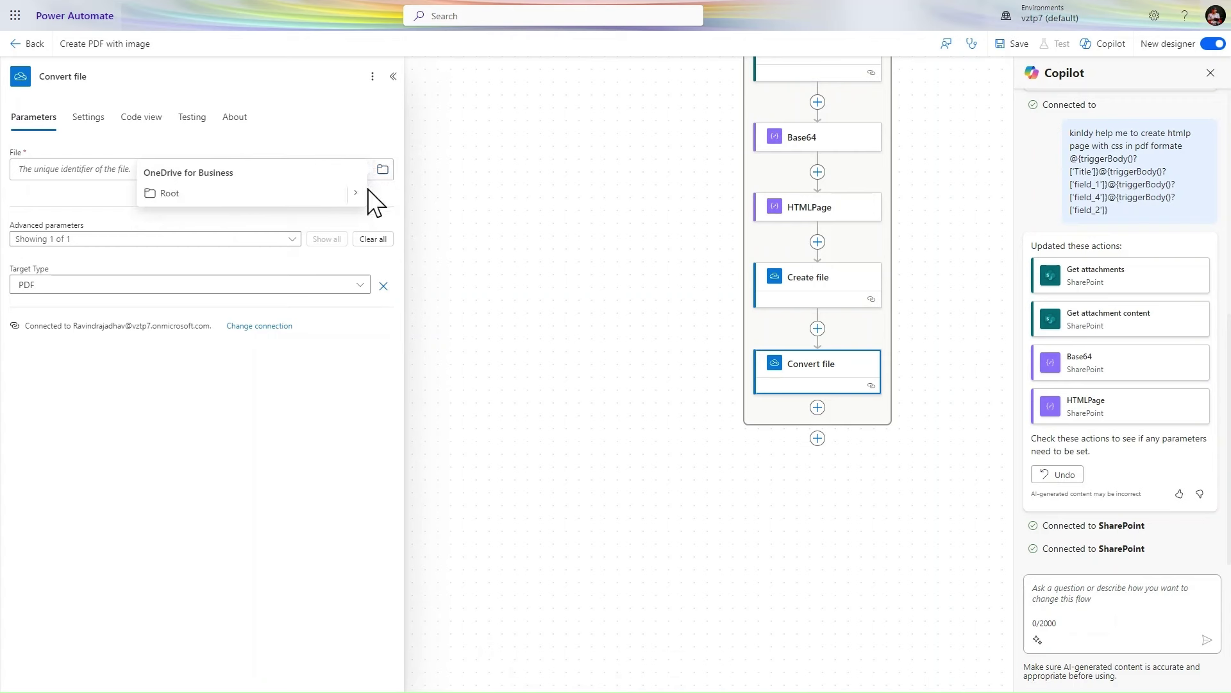
left_click(383, 169)
left_click(156, 168)
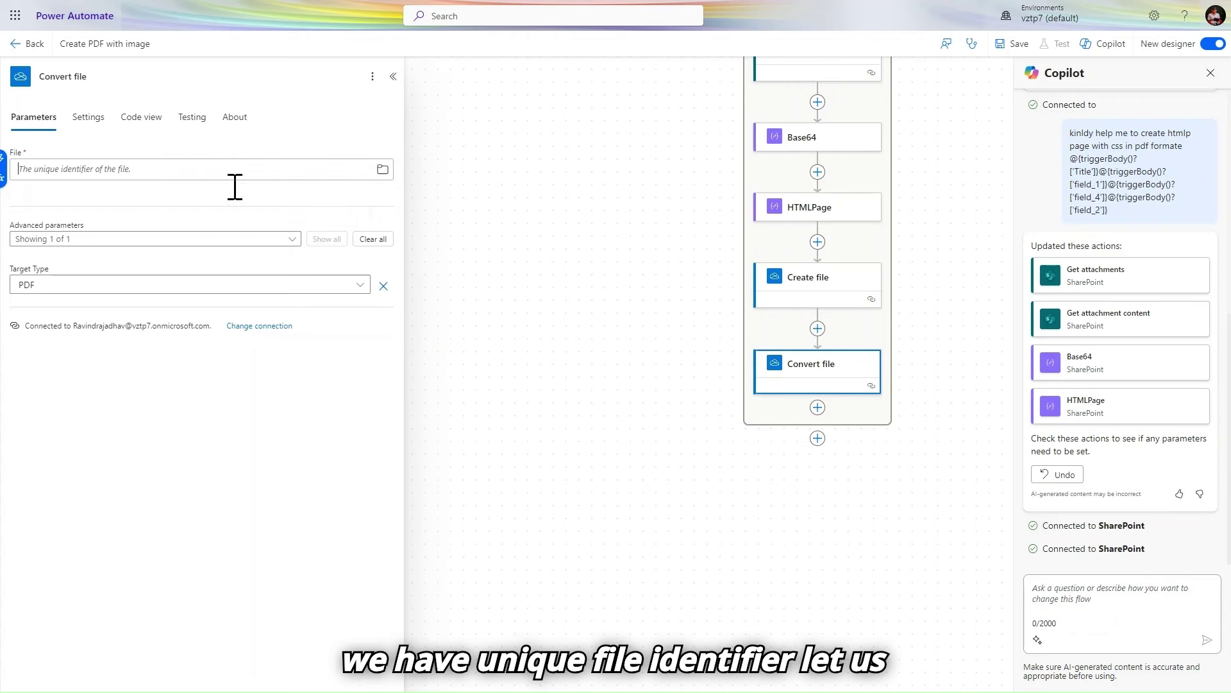
left_click(4, 168)
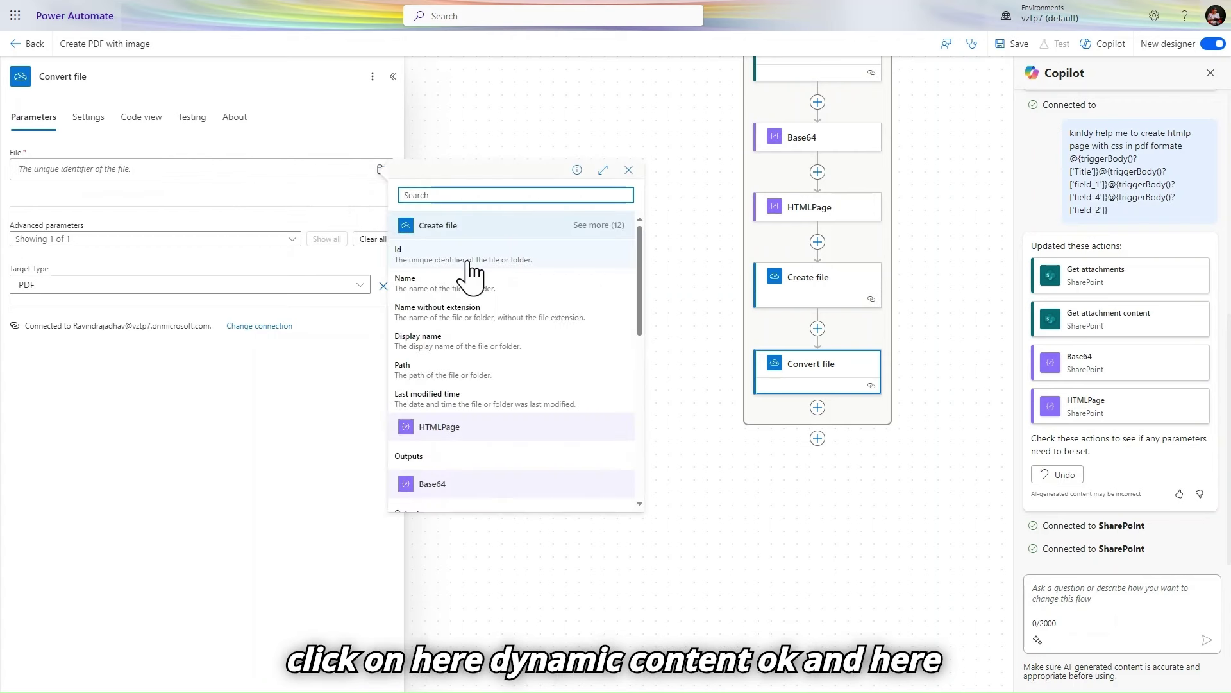
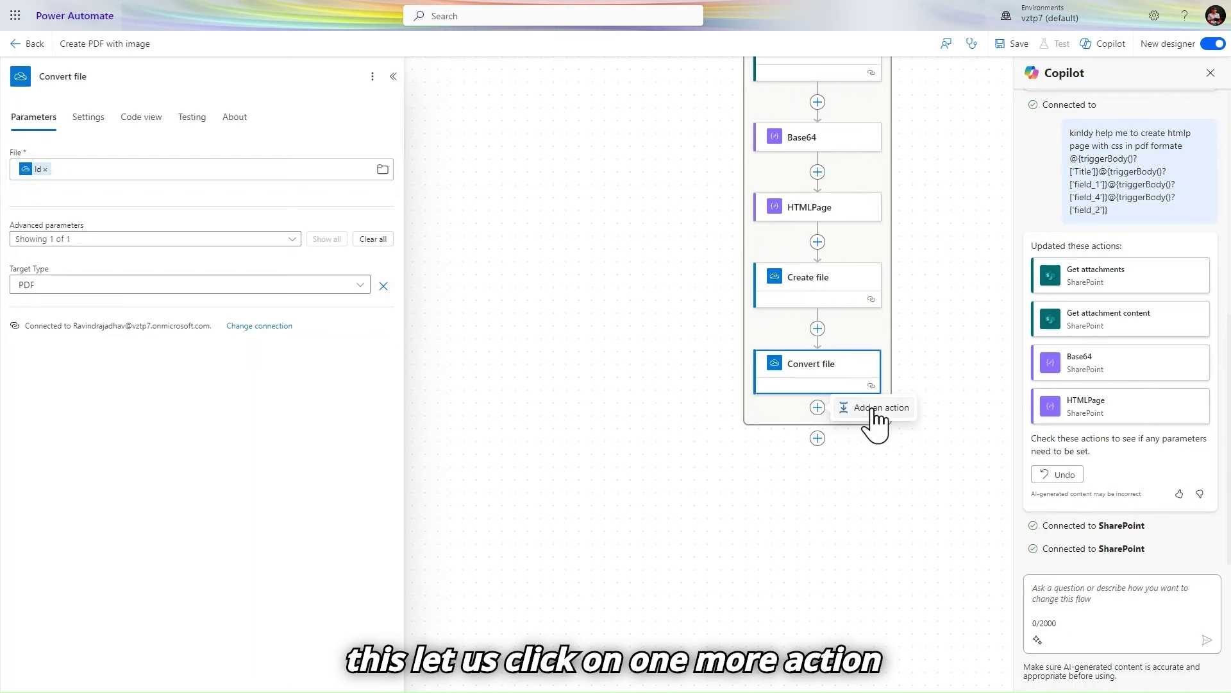
Search the actions for "outlook" and add the Outlook.com Send an email (V2) action below Convert file
left_click(870, 414)
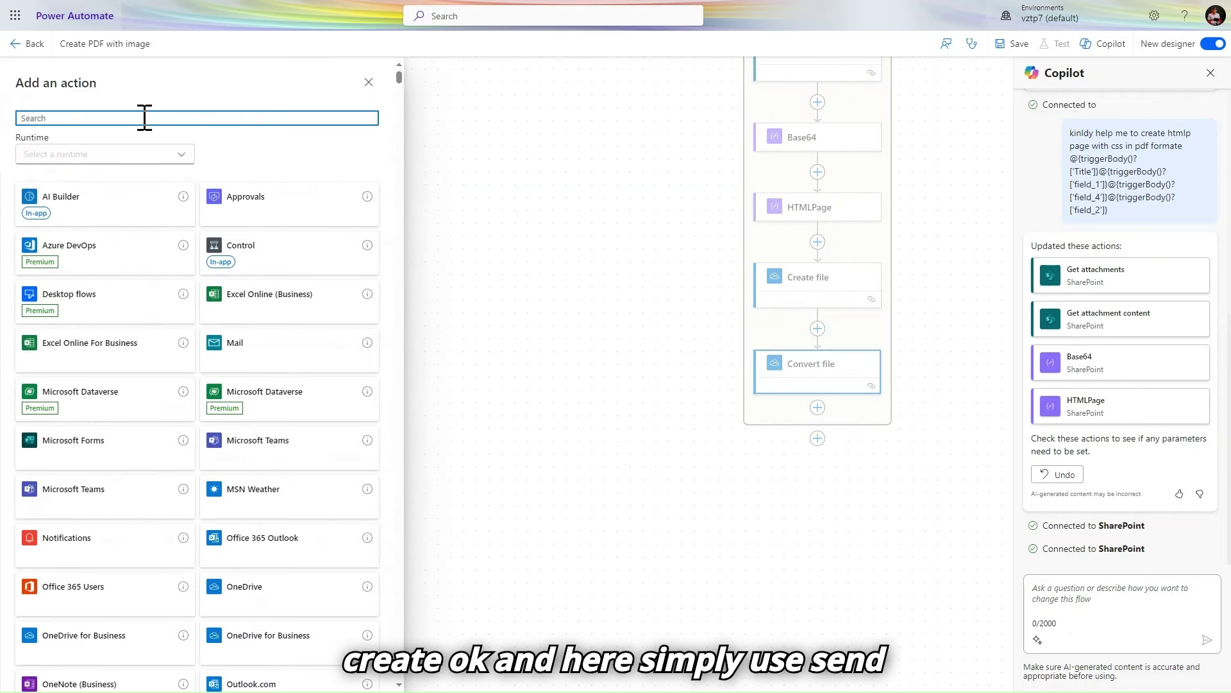
type("sen")
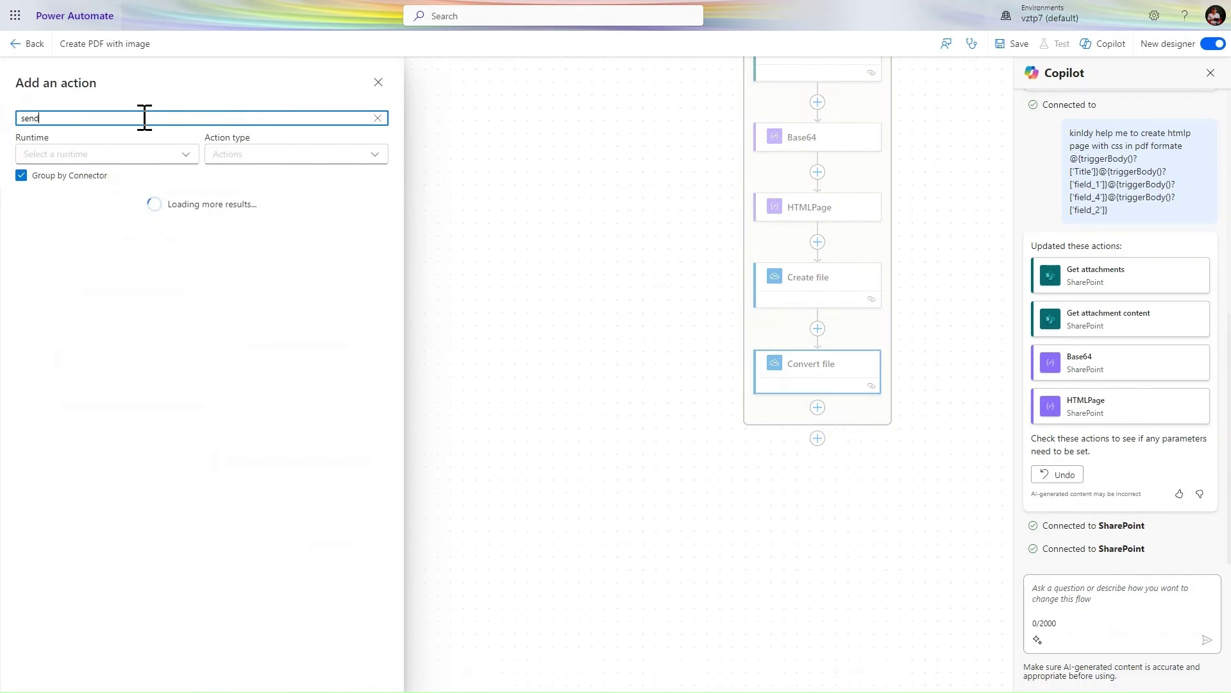
type("d")
scroll(151, 597, "down", 3)
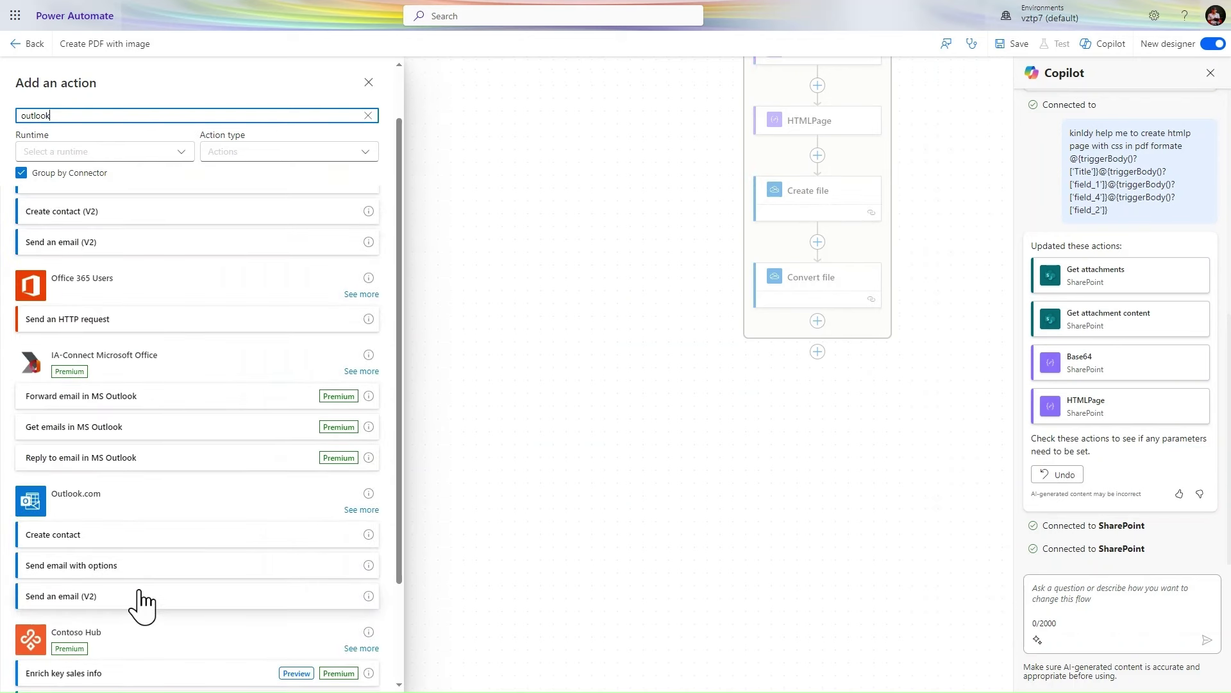
left_click(146, 599)
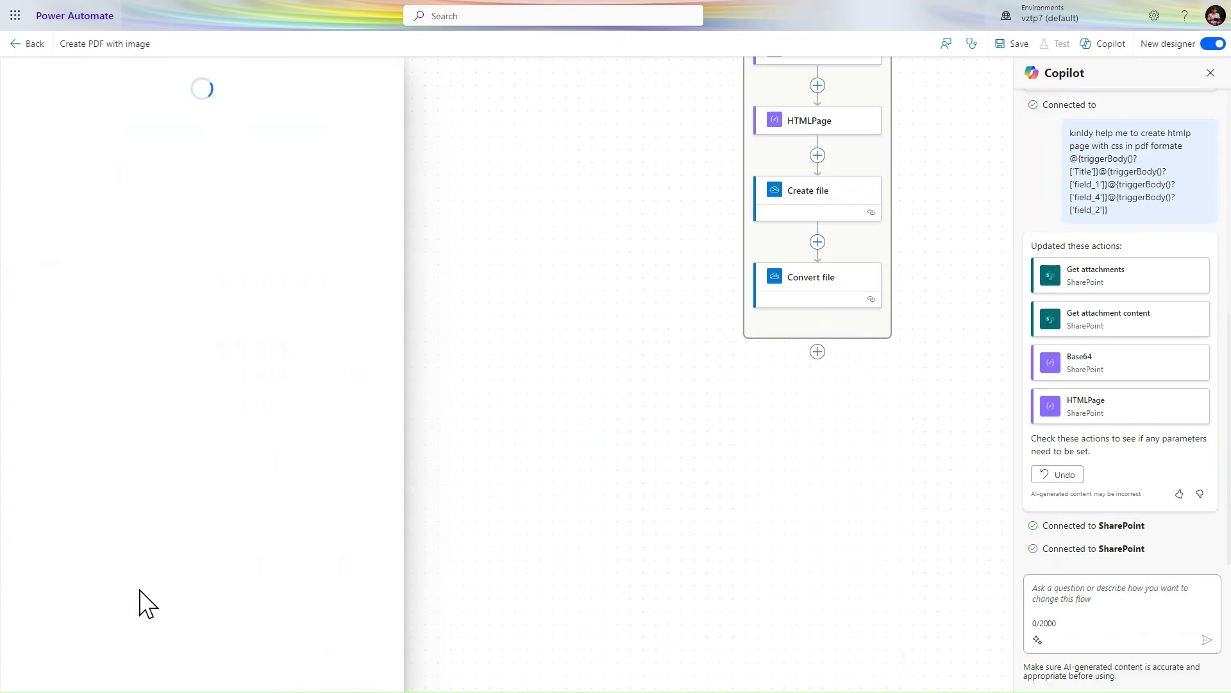
In the HTMLPage action, replace the expression after "data:image/png;base64," in the img source with the Outputs dynamic content
left_click(796, 121)
scroll(166, 302, "down", 15)
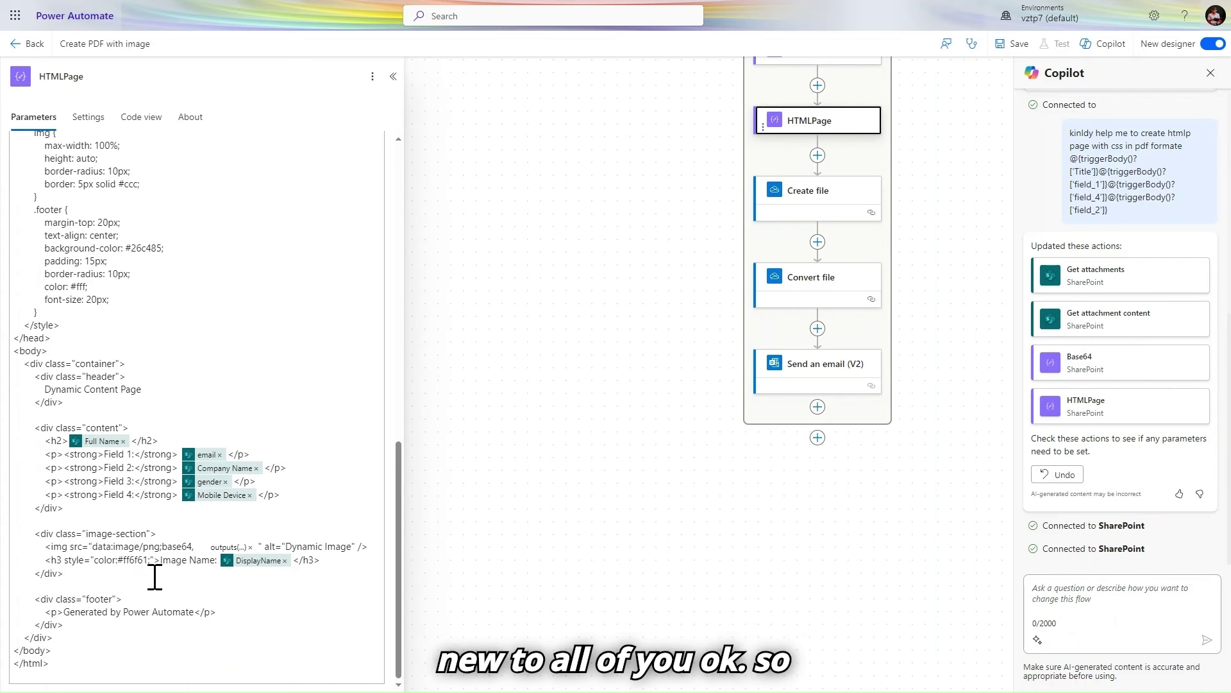
left_click(95, 546)
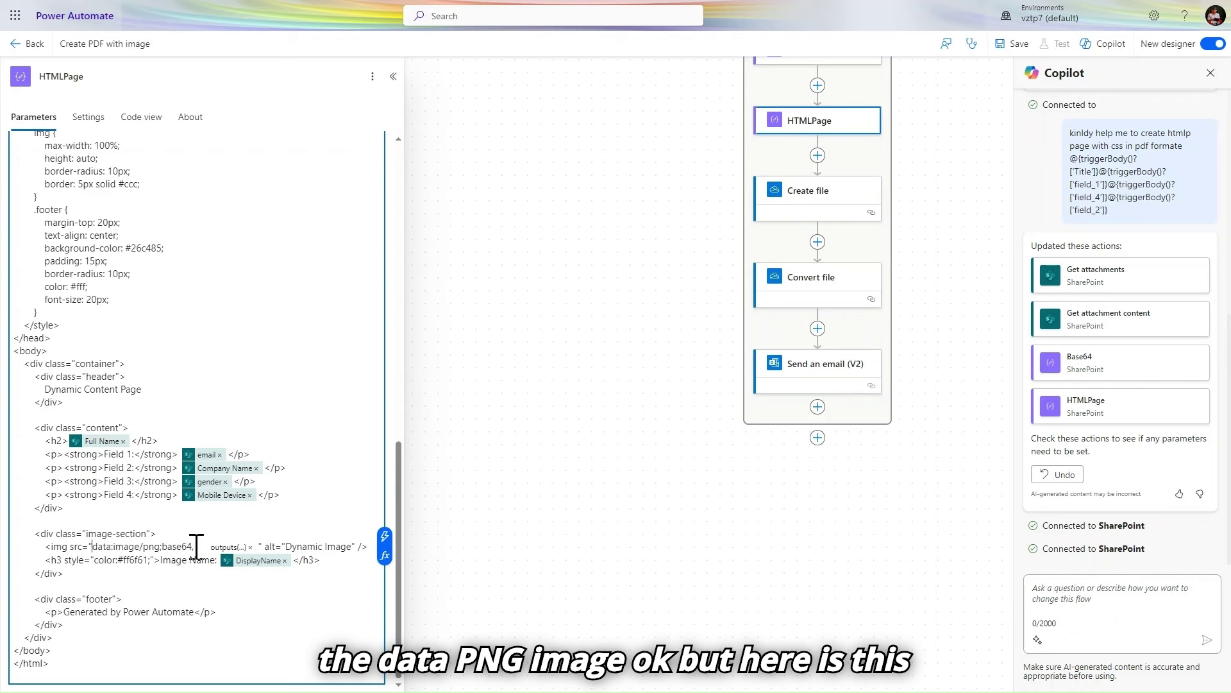
left_click(251, 547)
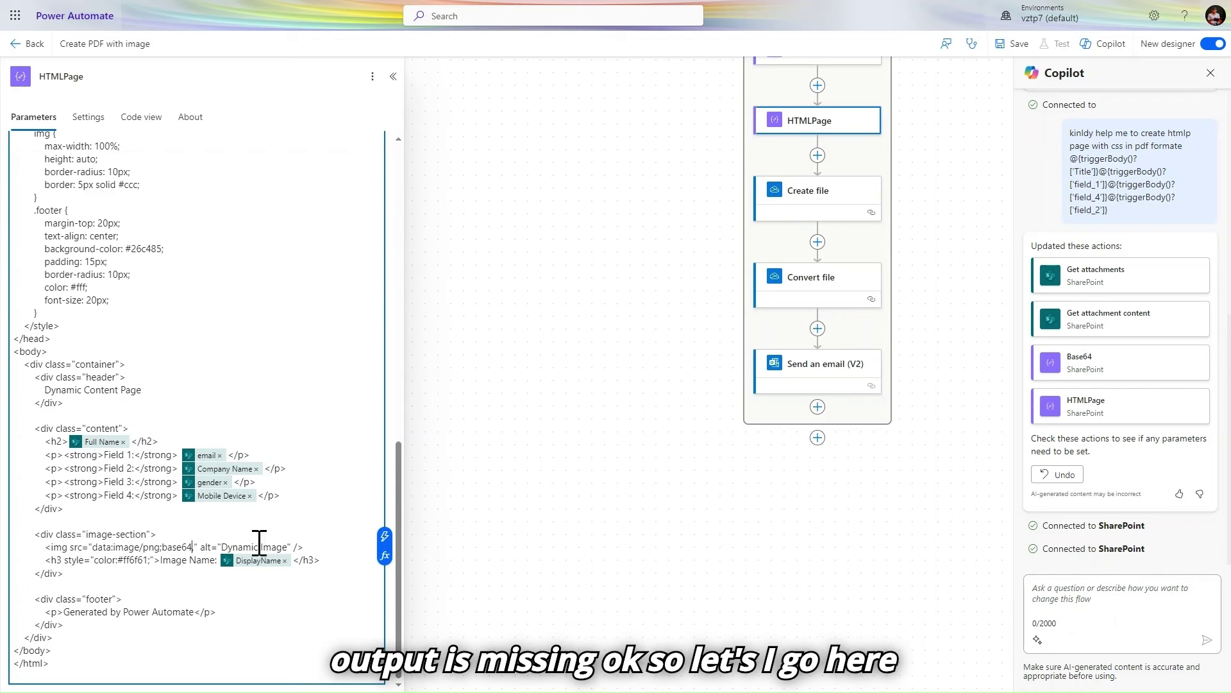
left_click(385, 538)
left_click(471, 153)
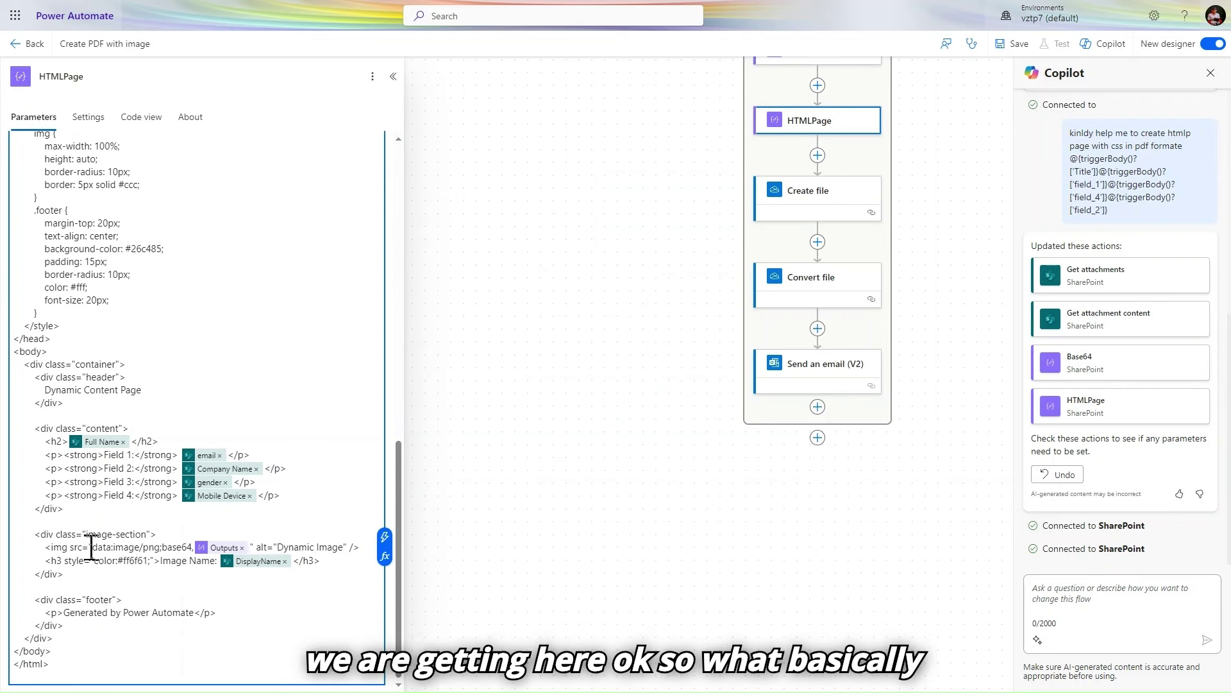
left_click_drag(95, 547, 193, 546)
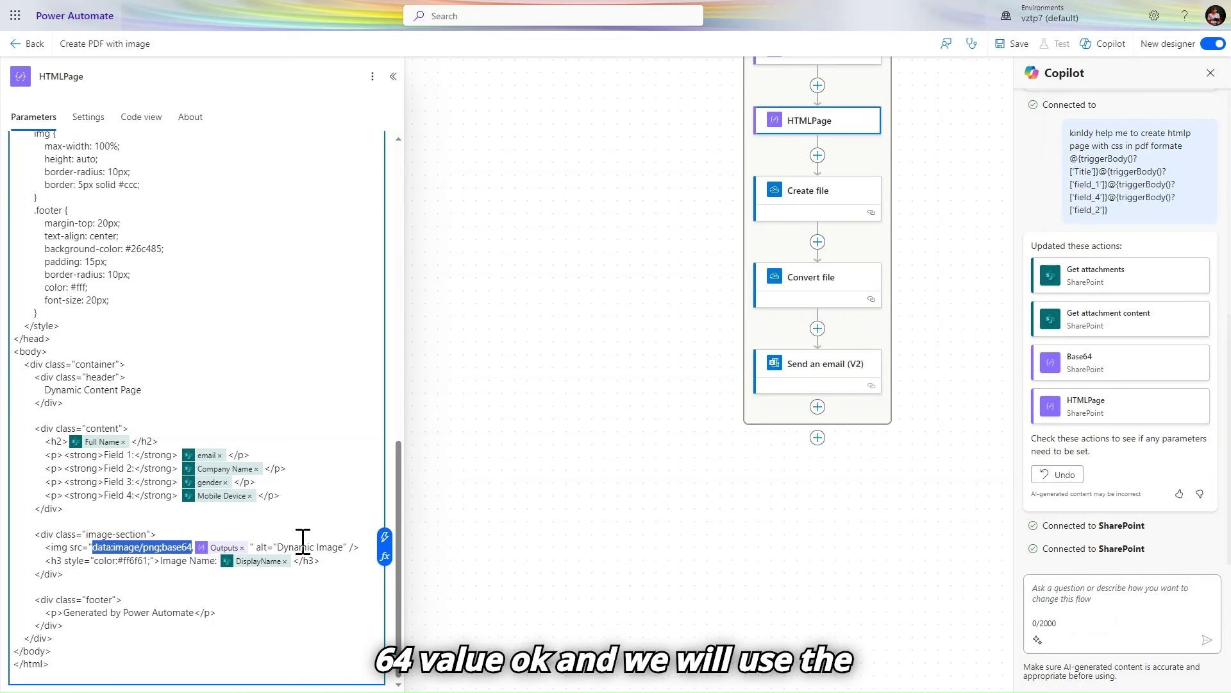
left_click(255, 588)
Examine the embedded image and image name in the previously generated PDF, and look at the earlier PDF email in Outlook
mouse_move(493, 1)
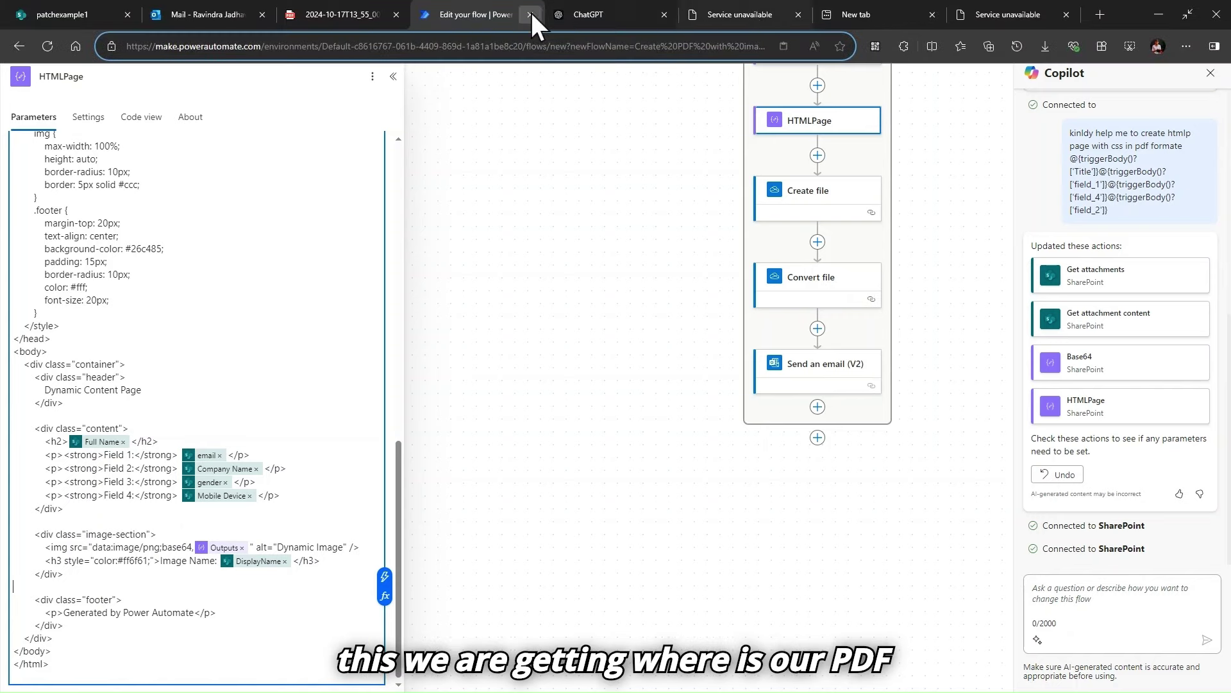
left_click(348, 14)
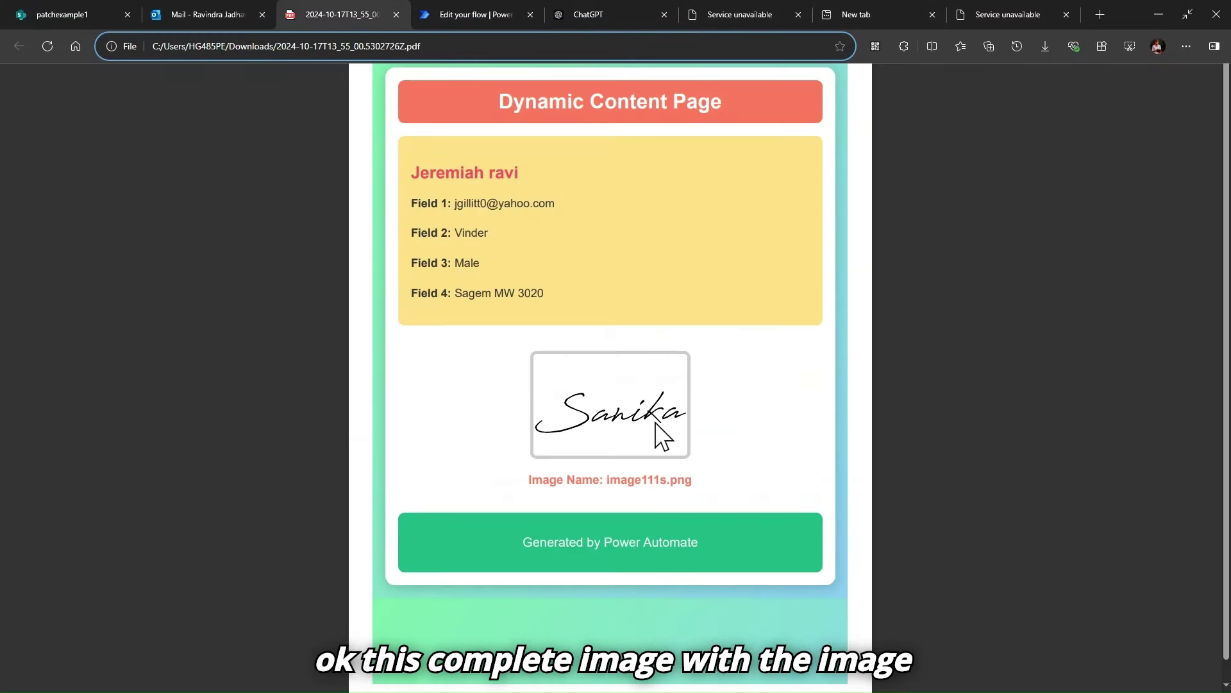
triple_click(630, 481)
key("F11")
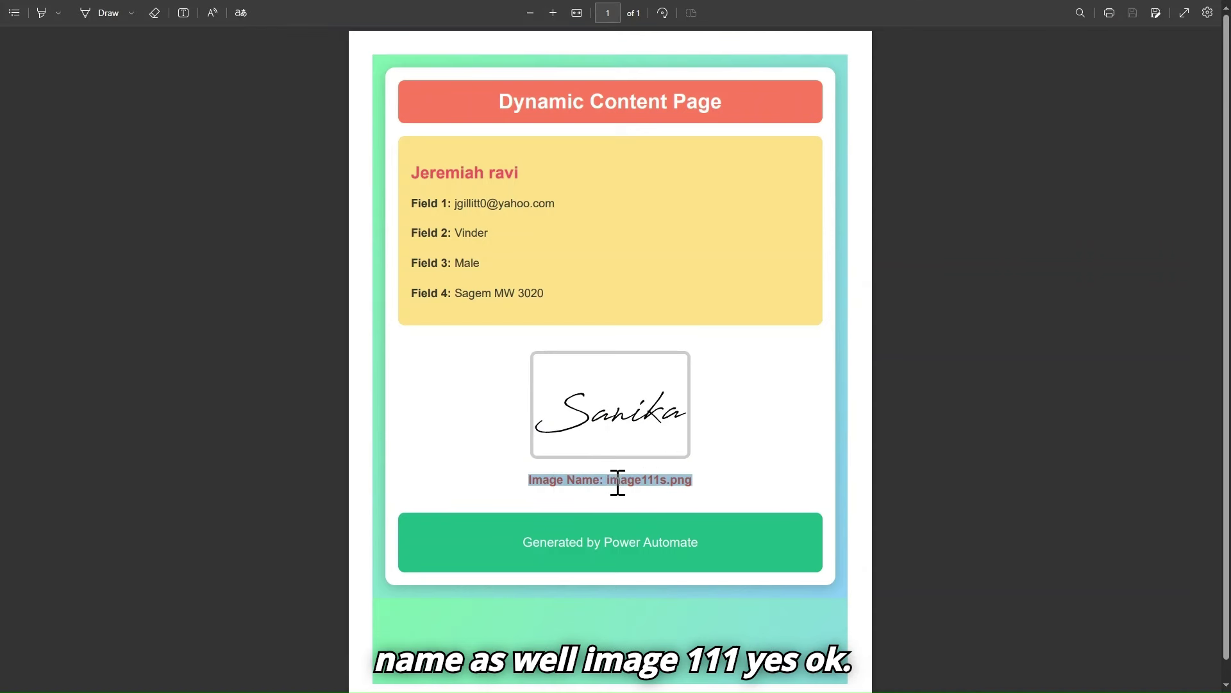
left_click(659, 475)
mouse_move(374, 2)
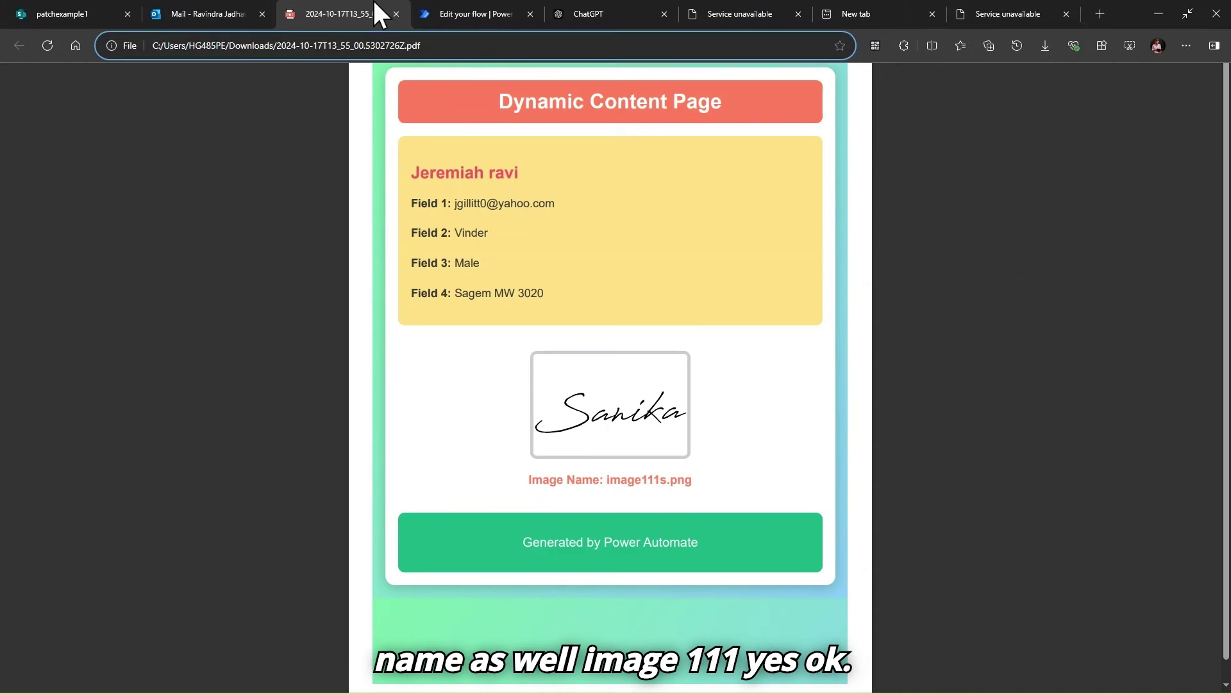
left_click(208, 11)
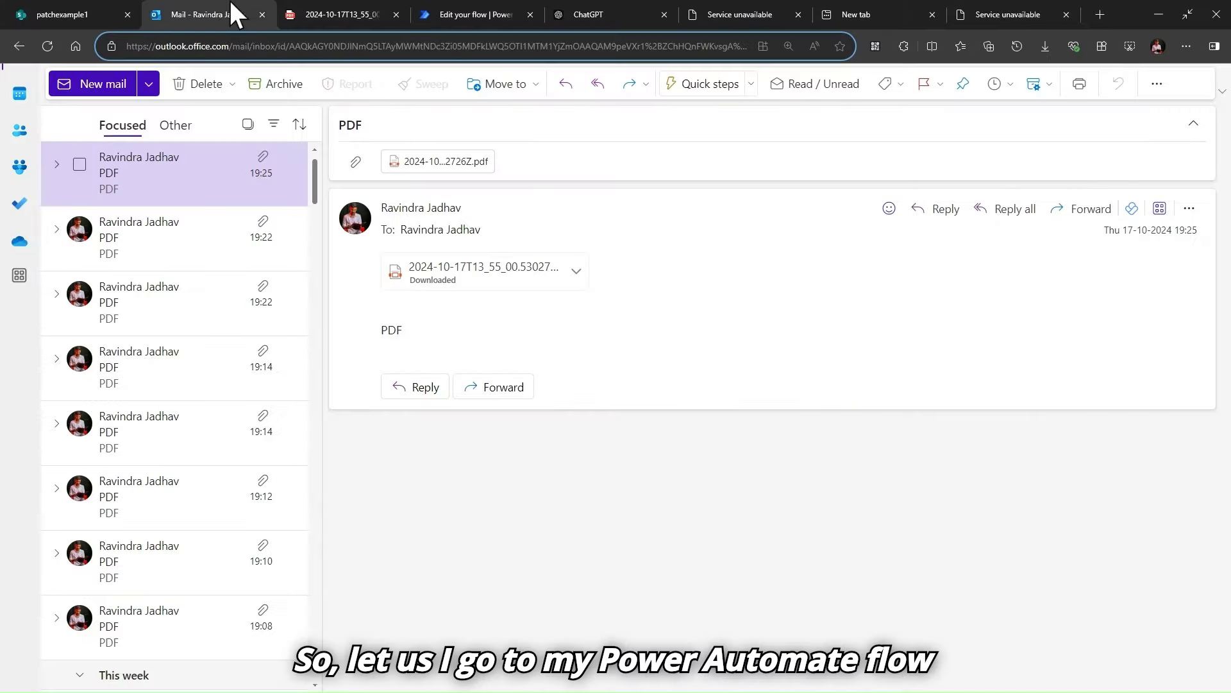
Switch back to the Power Automate flow and sign in to create the Outlook.com connection for the Send an email (V2) action
left_click(498, 15)
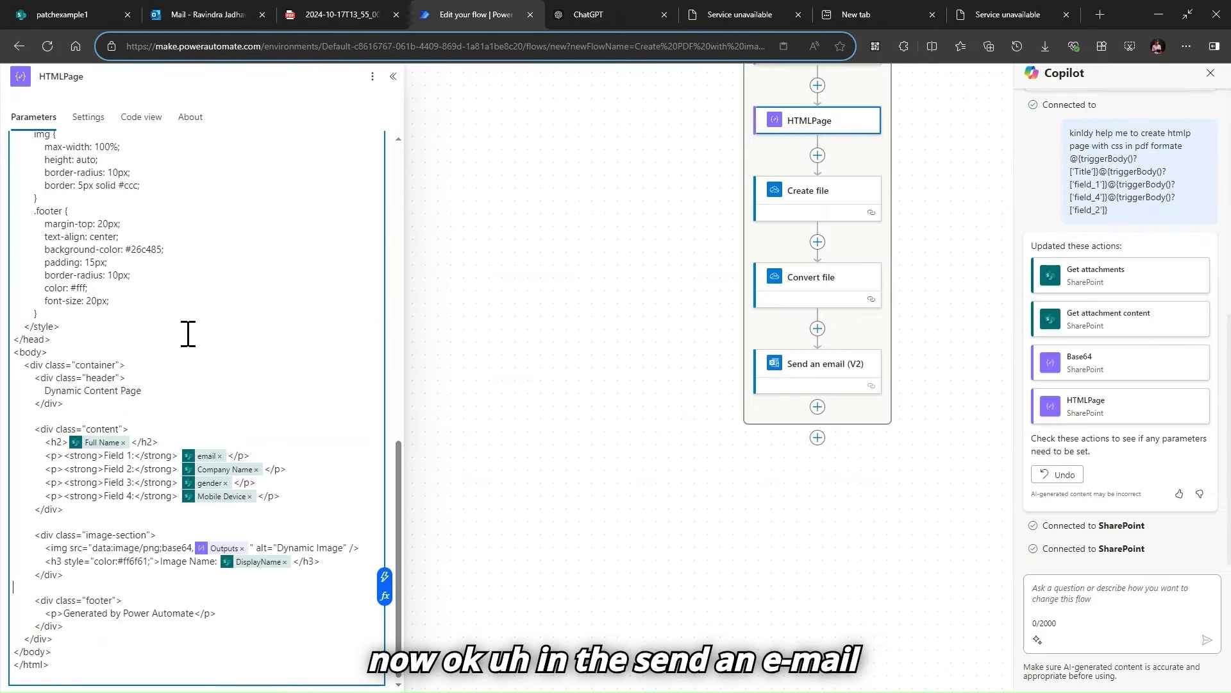
scroll(187, 333, "up", 5)
left_click(828, 389)
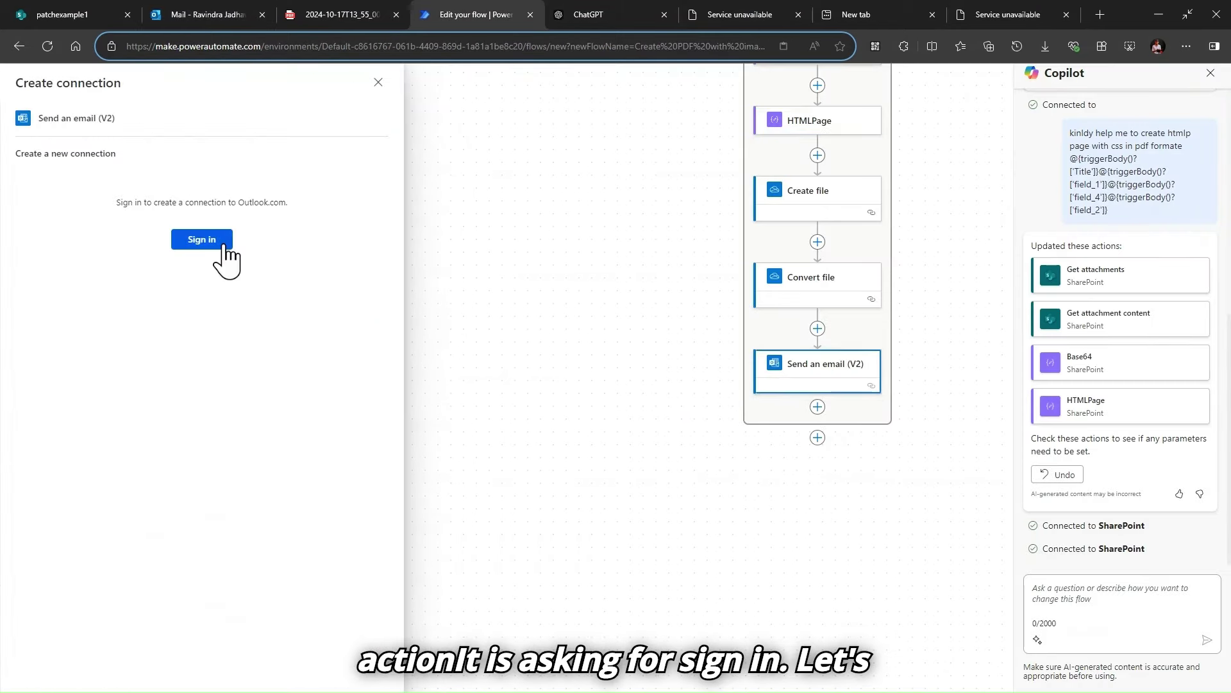
left_click(225, 246)
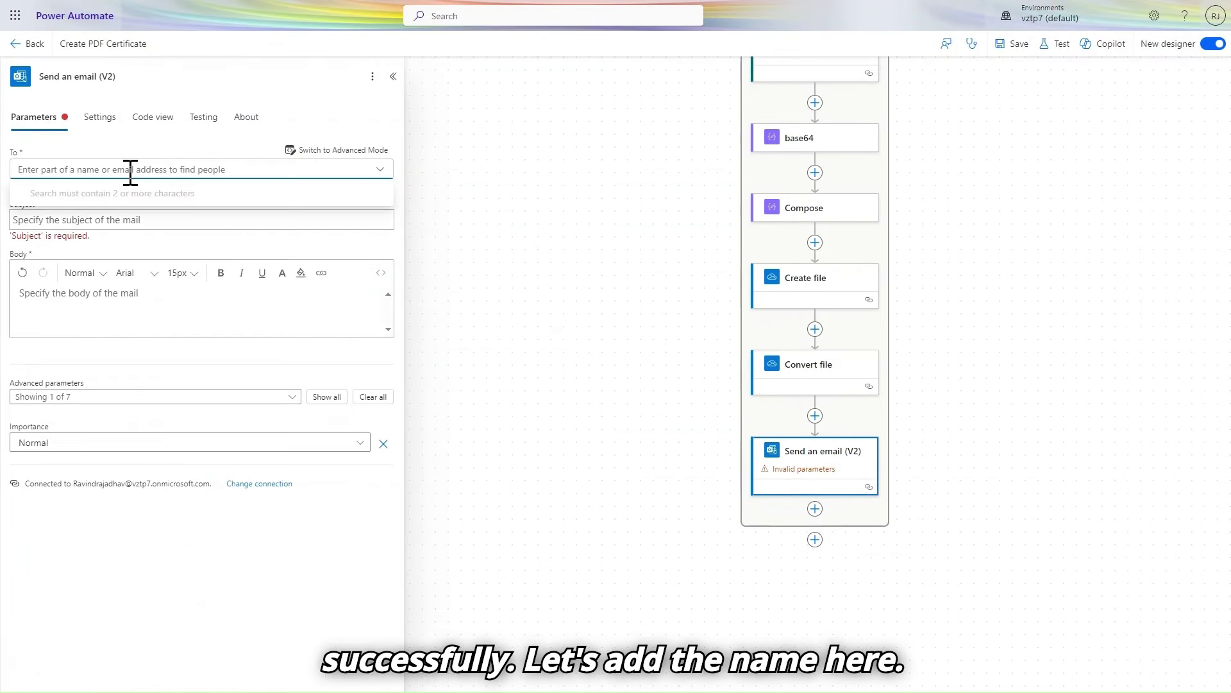
Choose the email's recipient from the people suggestions and set the subject to "automated pdf frompower automate"
type("rav")
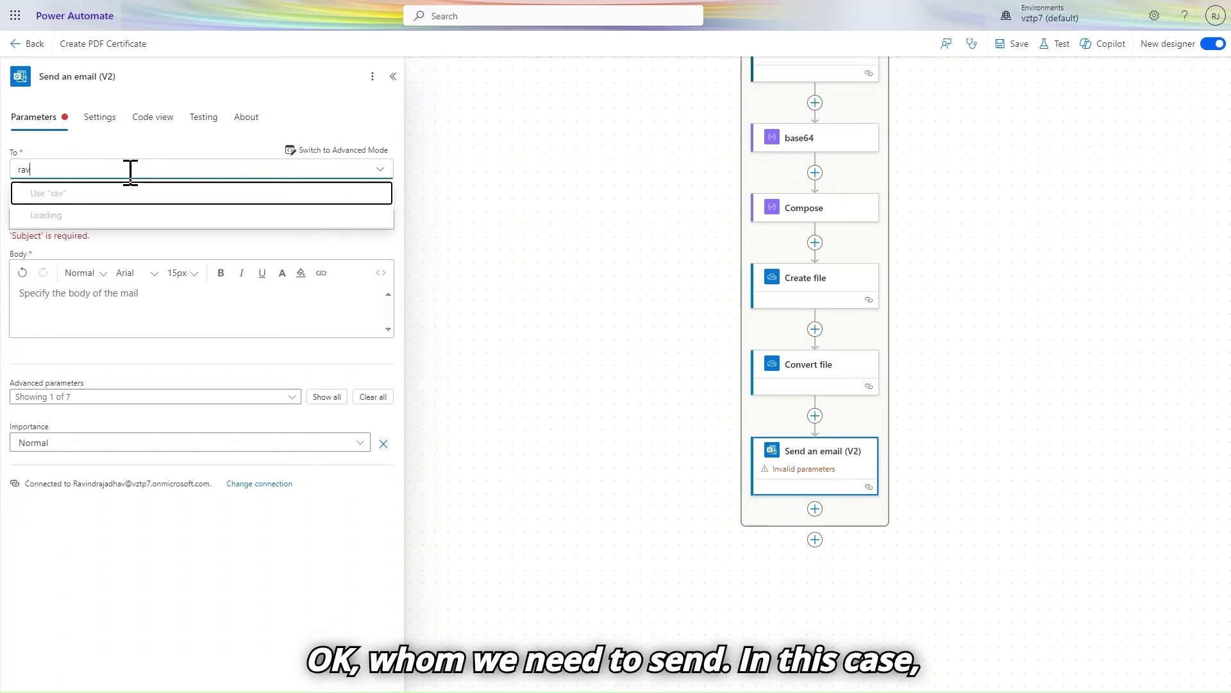
type("i")
left_click(114, 218)
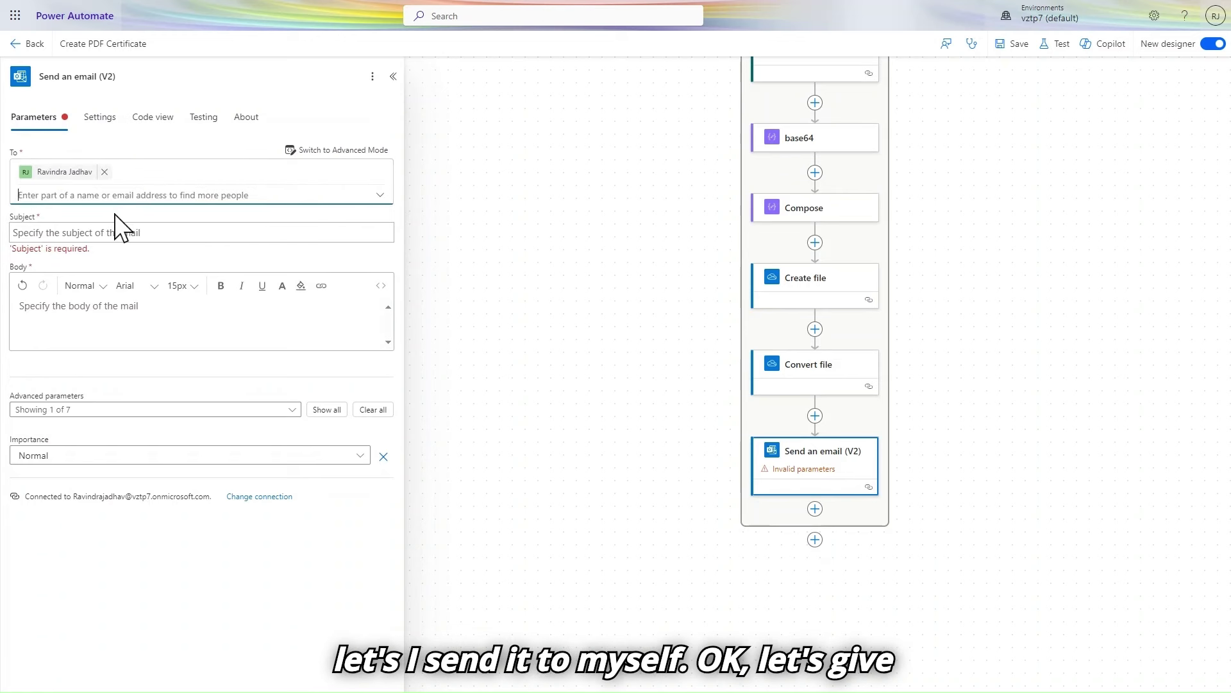
left_click(139, 234)
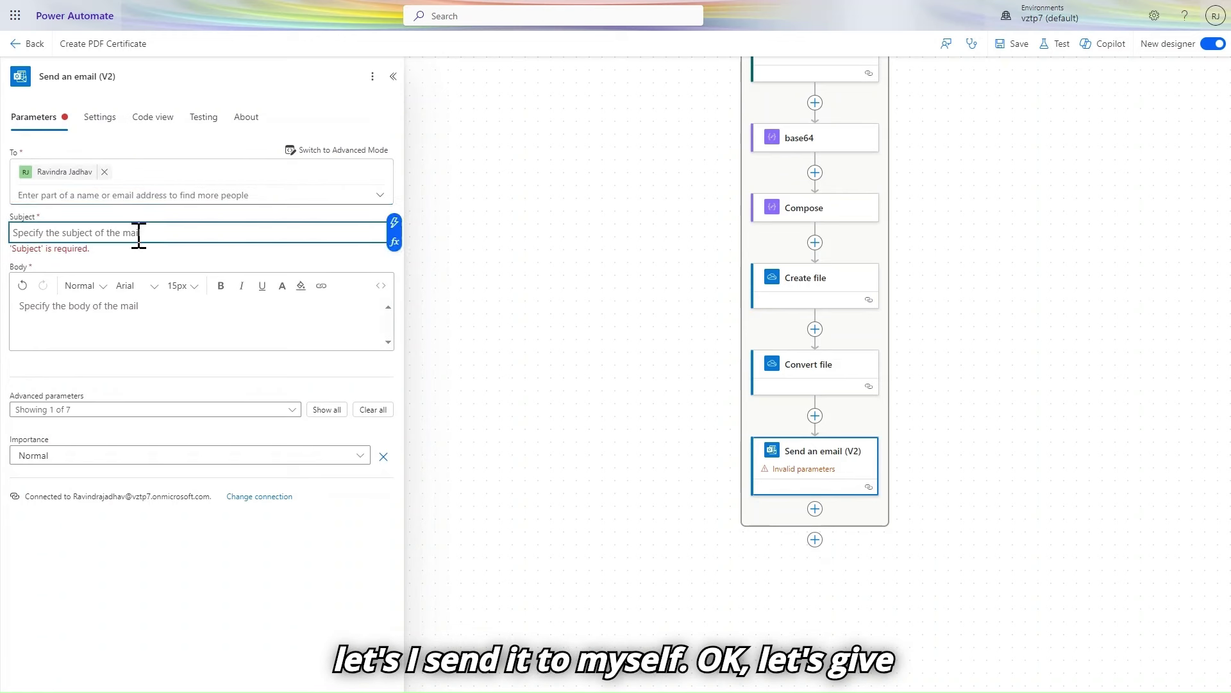
type("utomated")
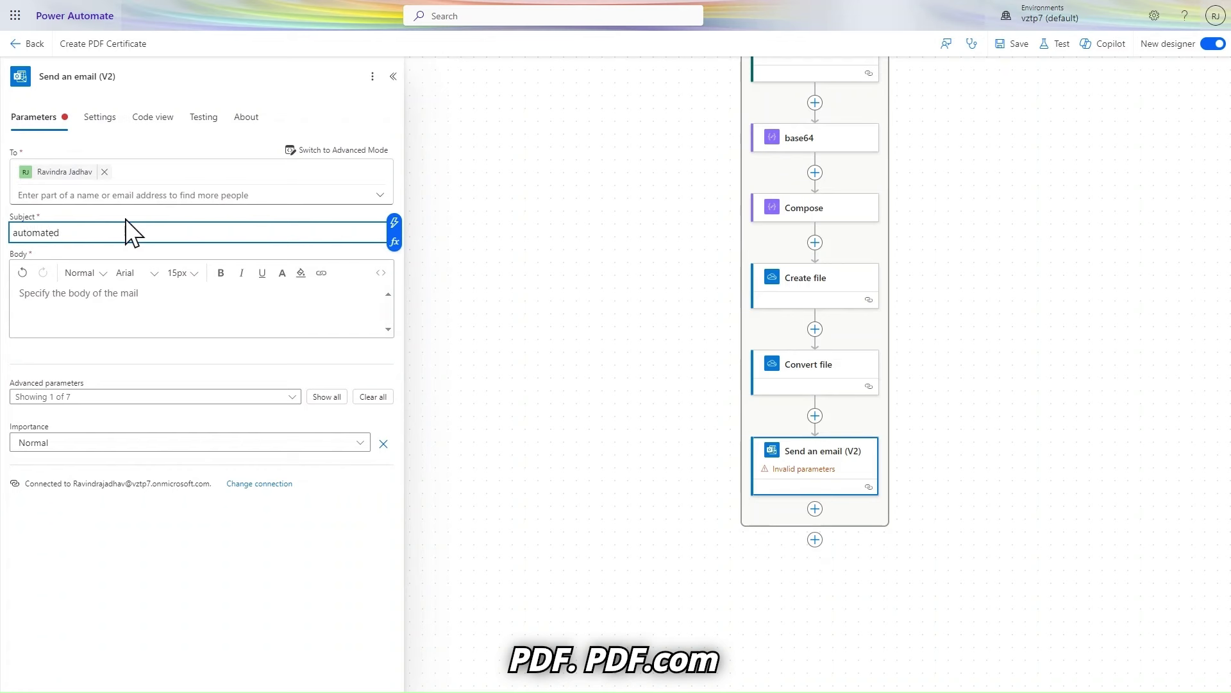
type(" pdf fr")
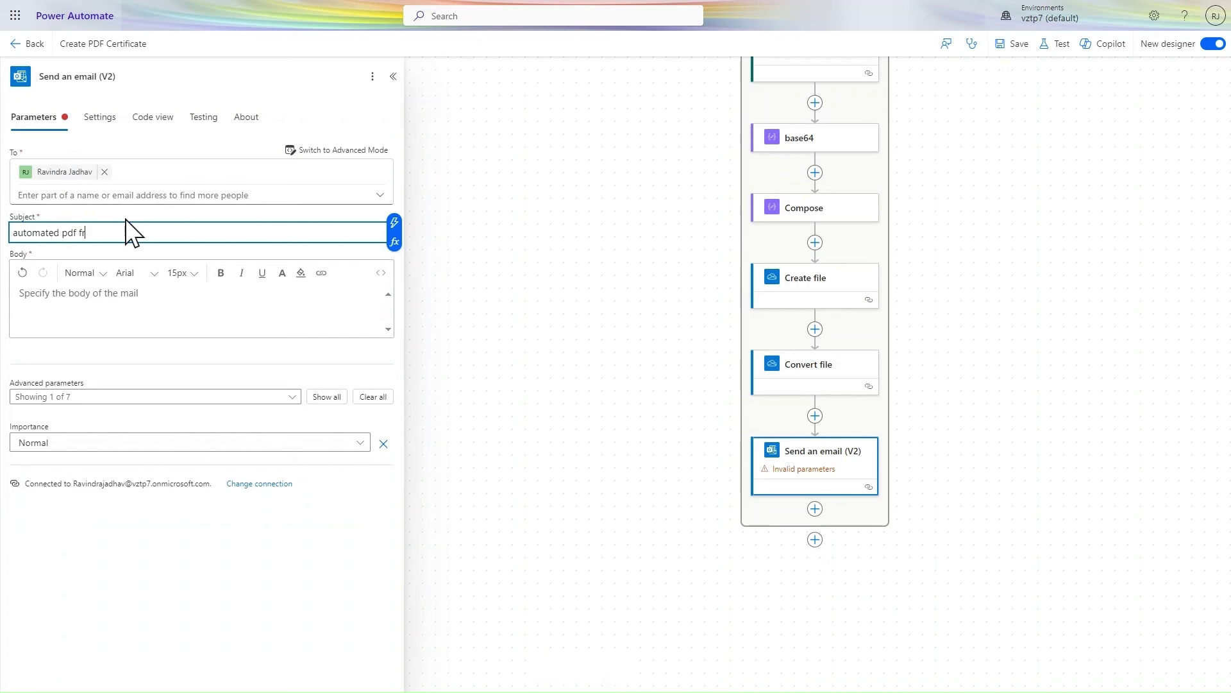
type("ompower automate")
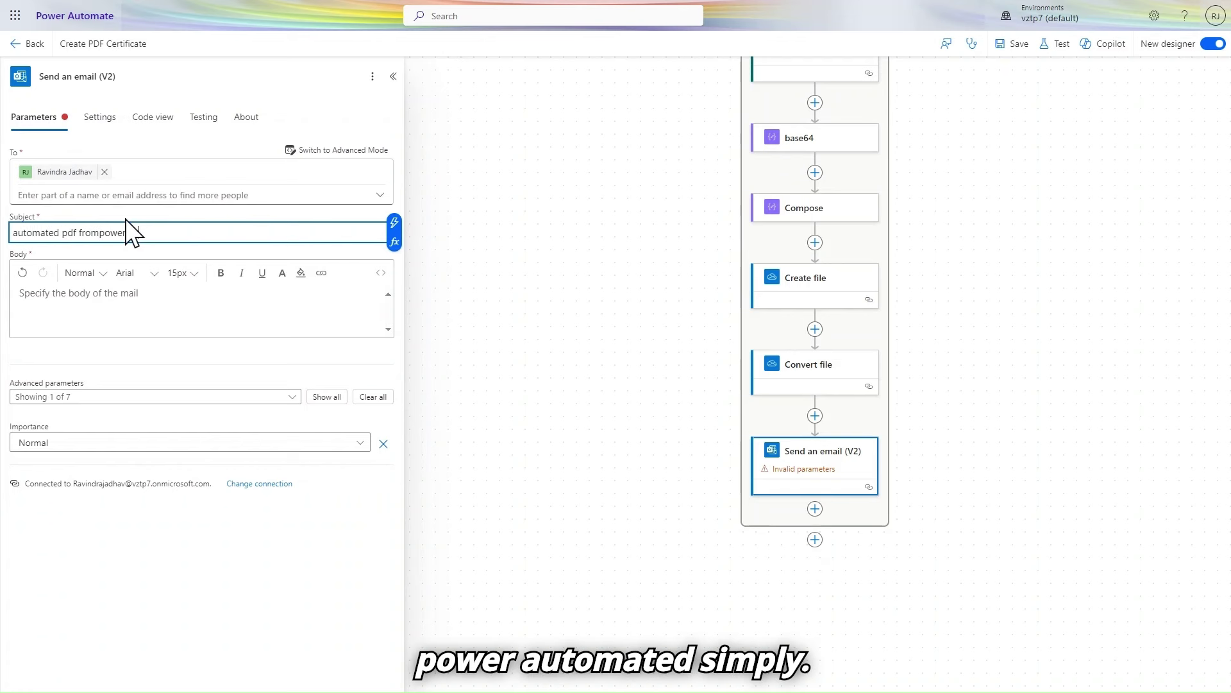
Copy the subject text "automated pdf frompower automate" into the email body
left_click(152, 310)
triple_click(209, 230)
key("ctrl+c")
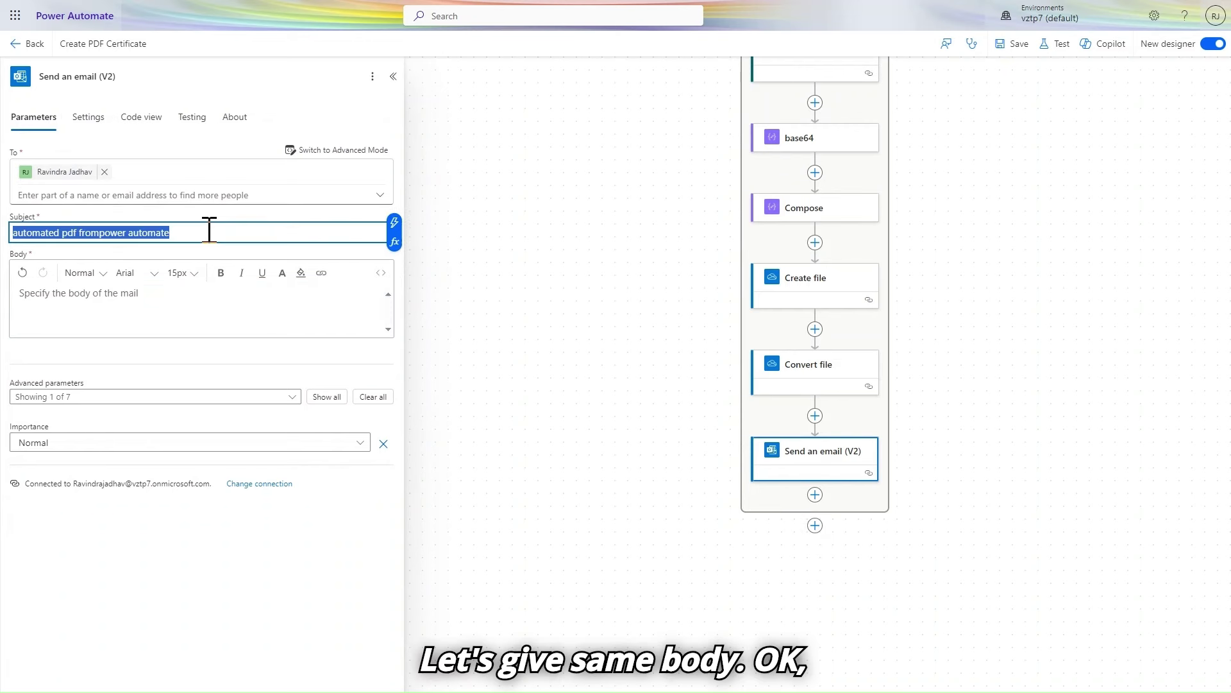
left_click(189, 299)
key("ctrl+v")
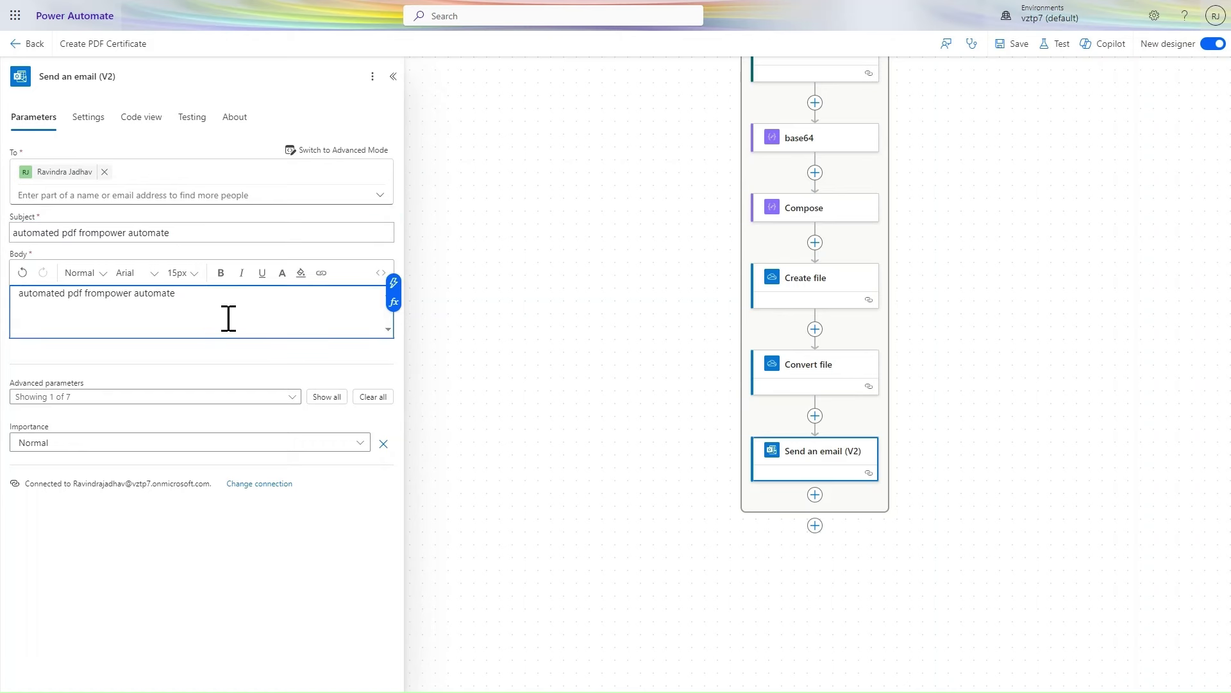
Show all advanced parameters and add an attachment with Convert file's File name as its name and File content as its content
left_click(326, 397)
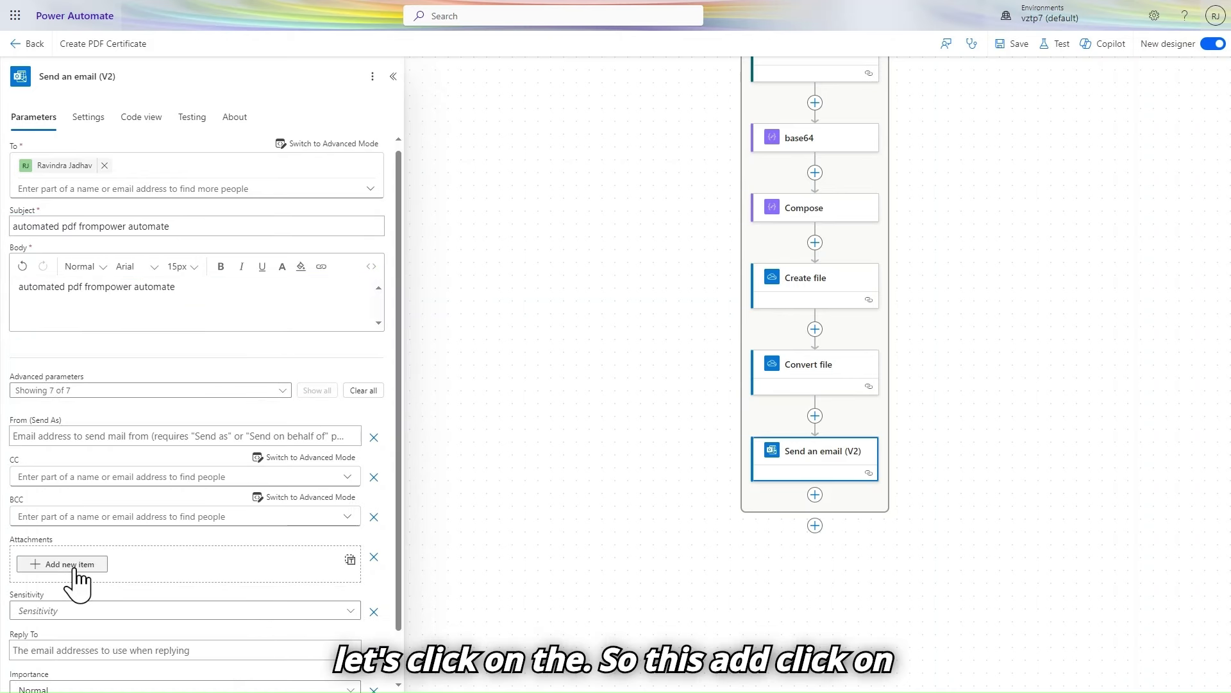
left_click(73, 568)
scroll(168, 512, "down", 2)
left_click(133, 439)
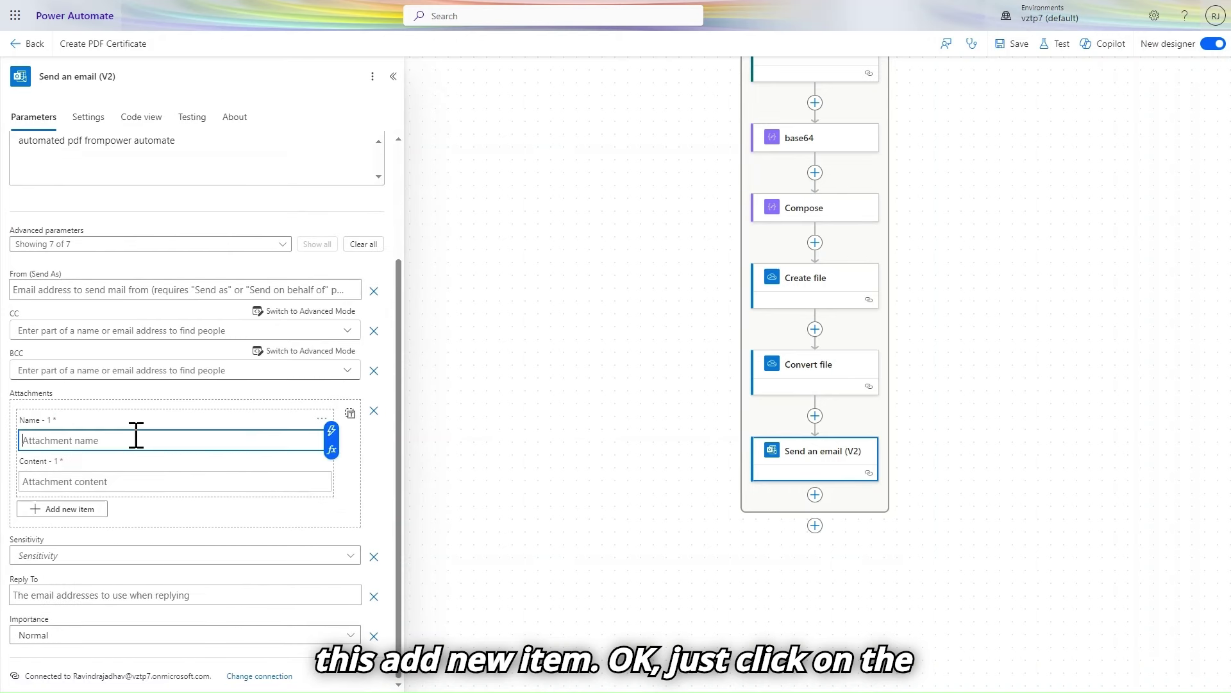
left_click(332, 430)
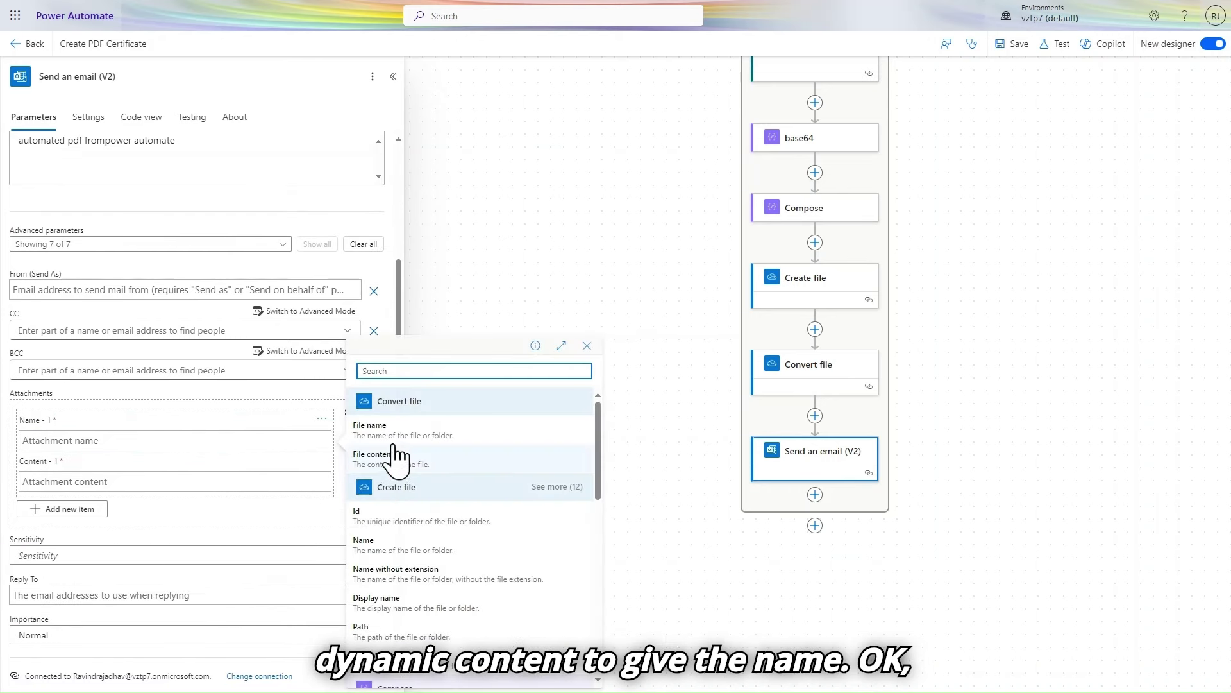
left_click(325, 452)
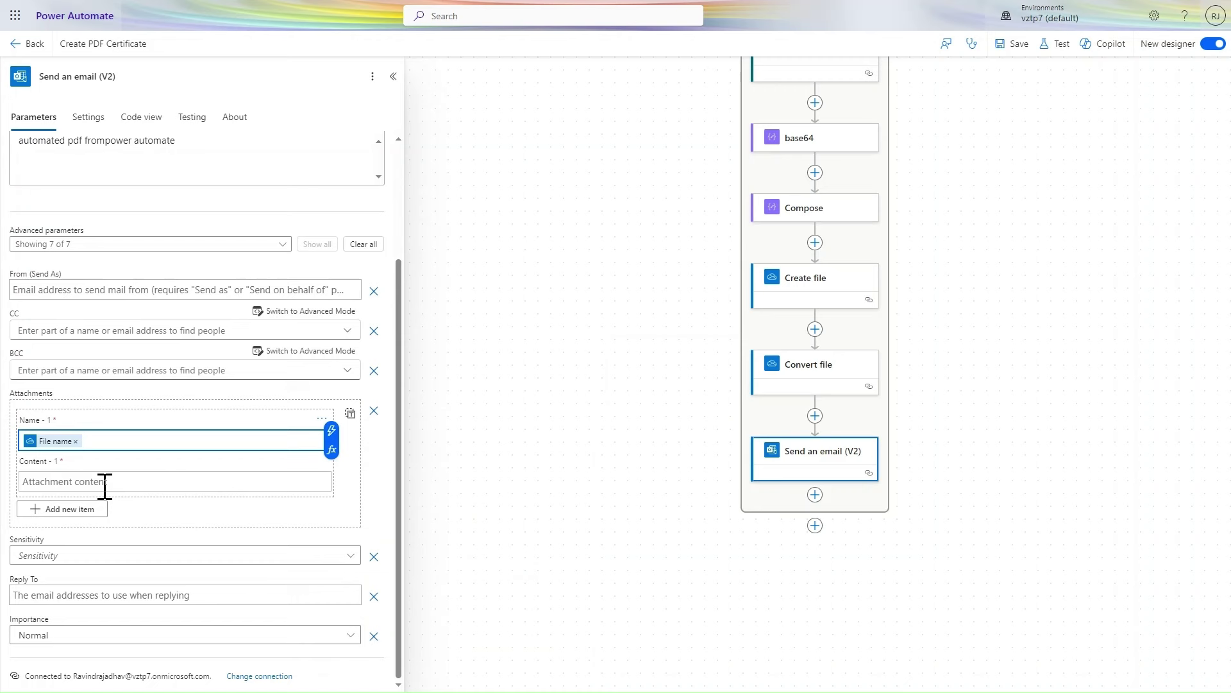
left_click(174, 486)
left_click(333, 474)
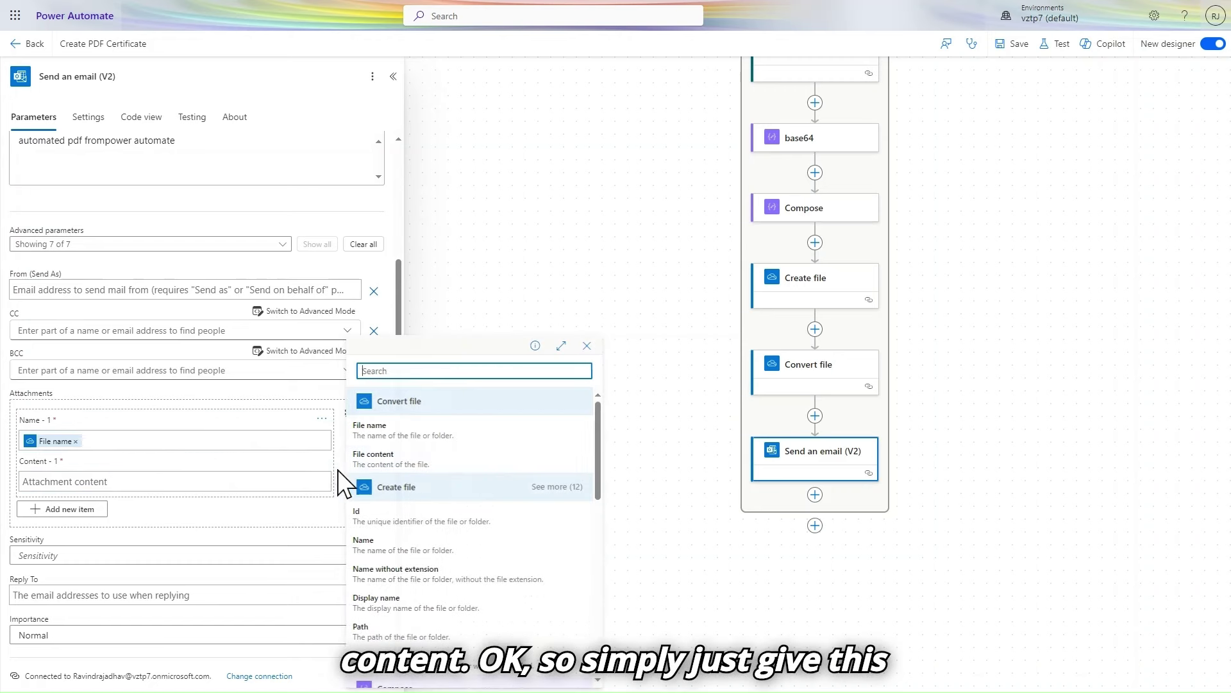
left_click(355, 462)
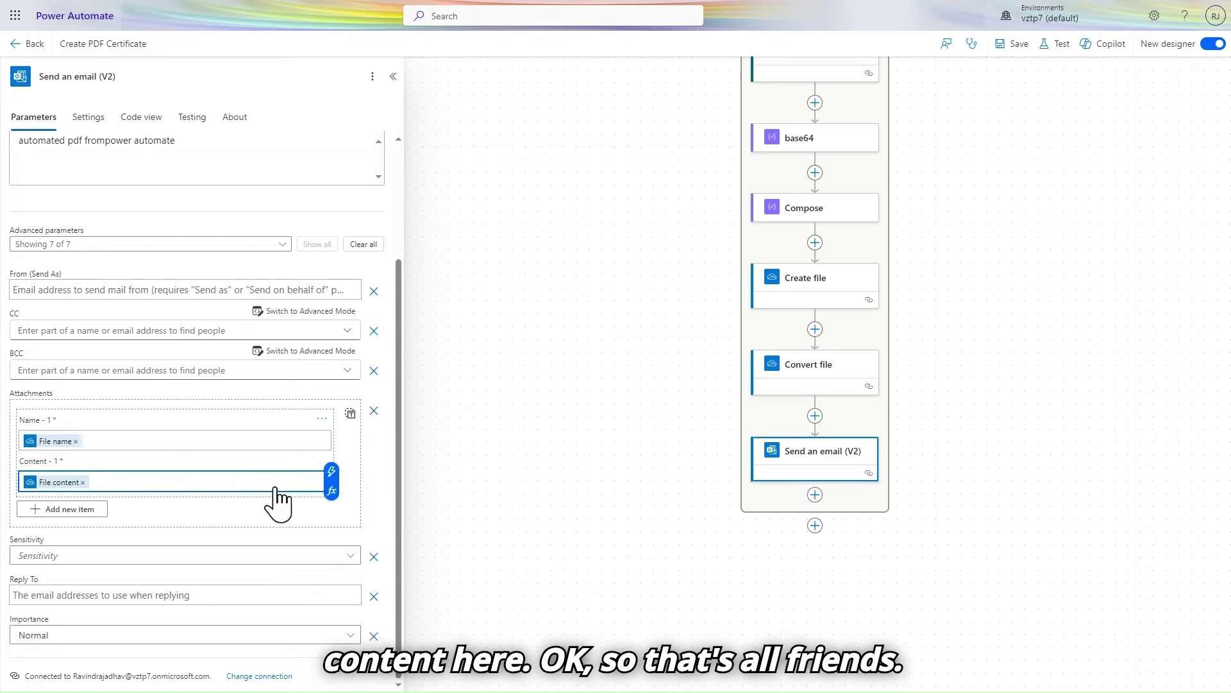
Save the flow and test it automatically with a recently used trigger
left_click(1019, 47)
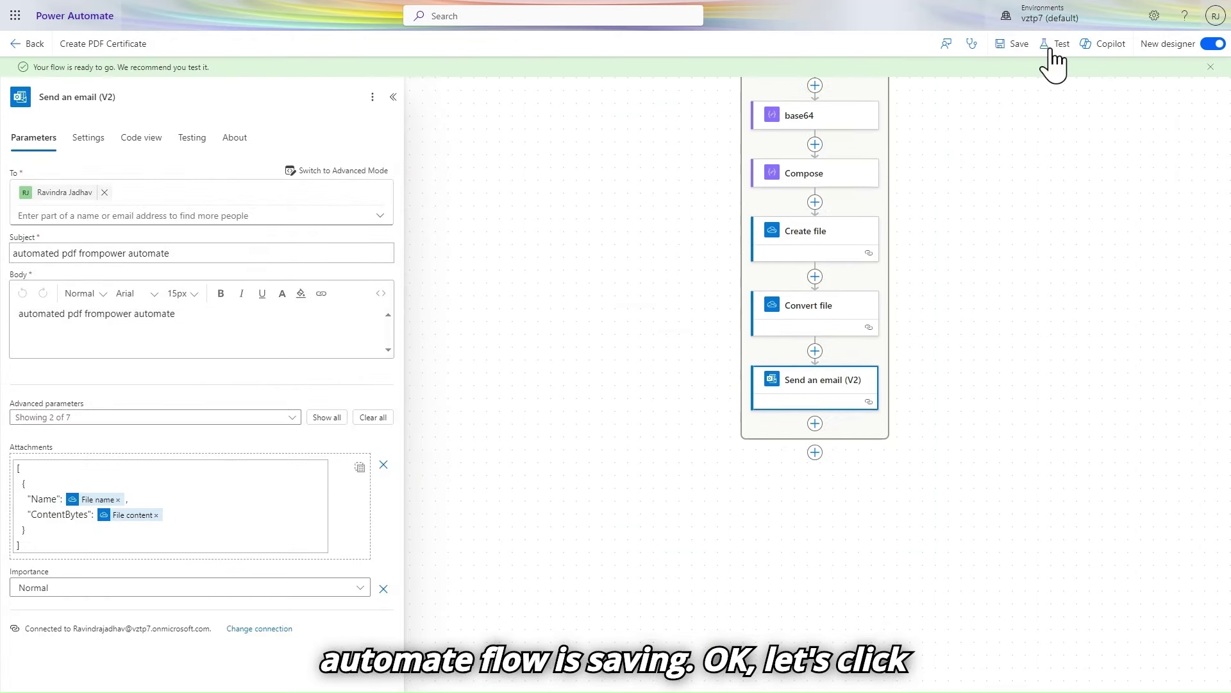
left_click(1053, 52)
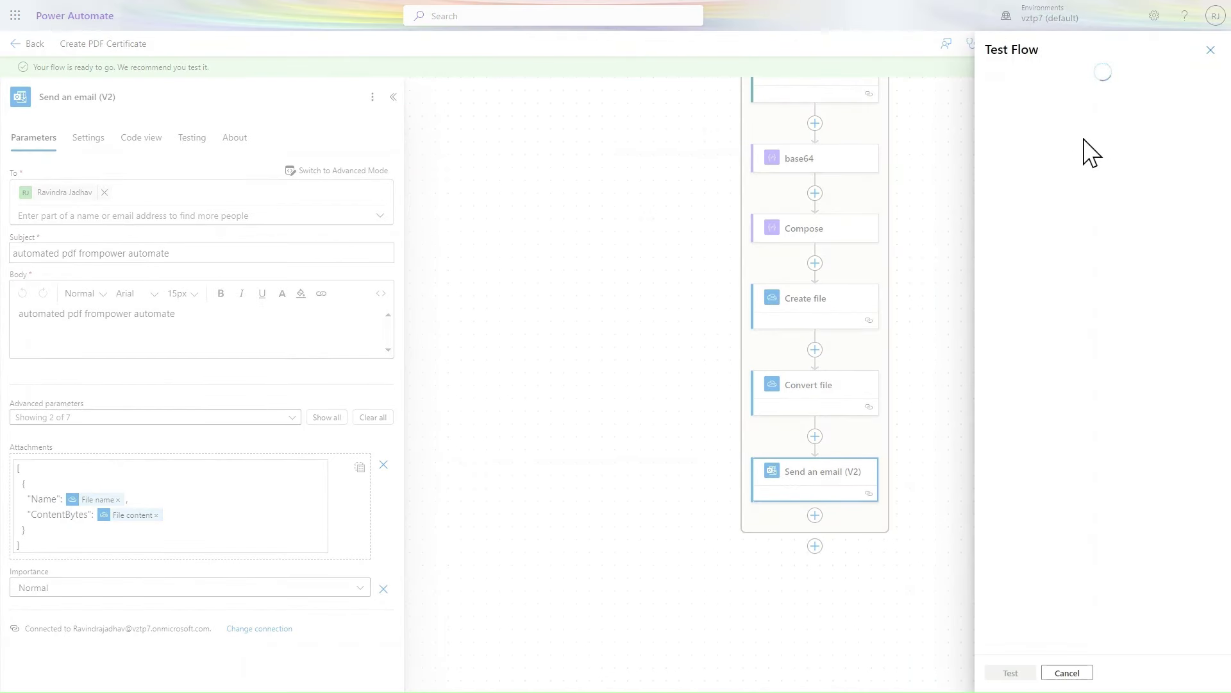
left_click(995, 127)
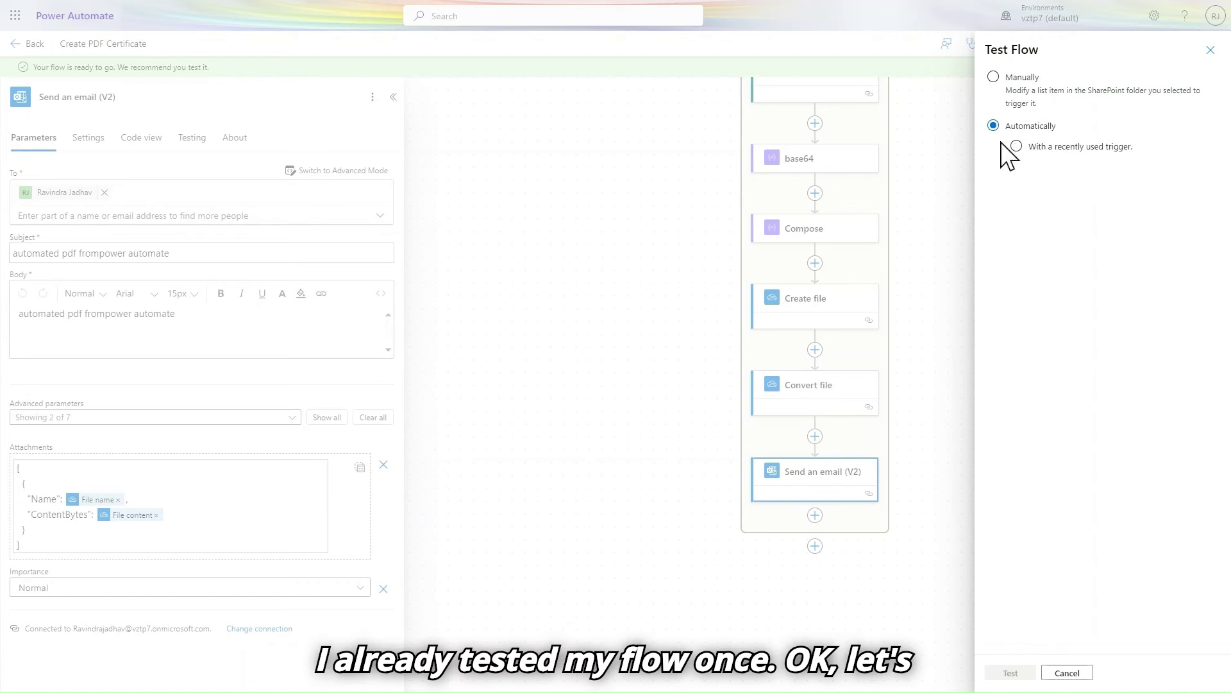
left_click(1017, 147)
left_click(1018, 172)
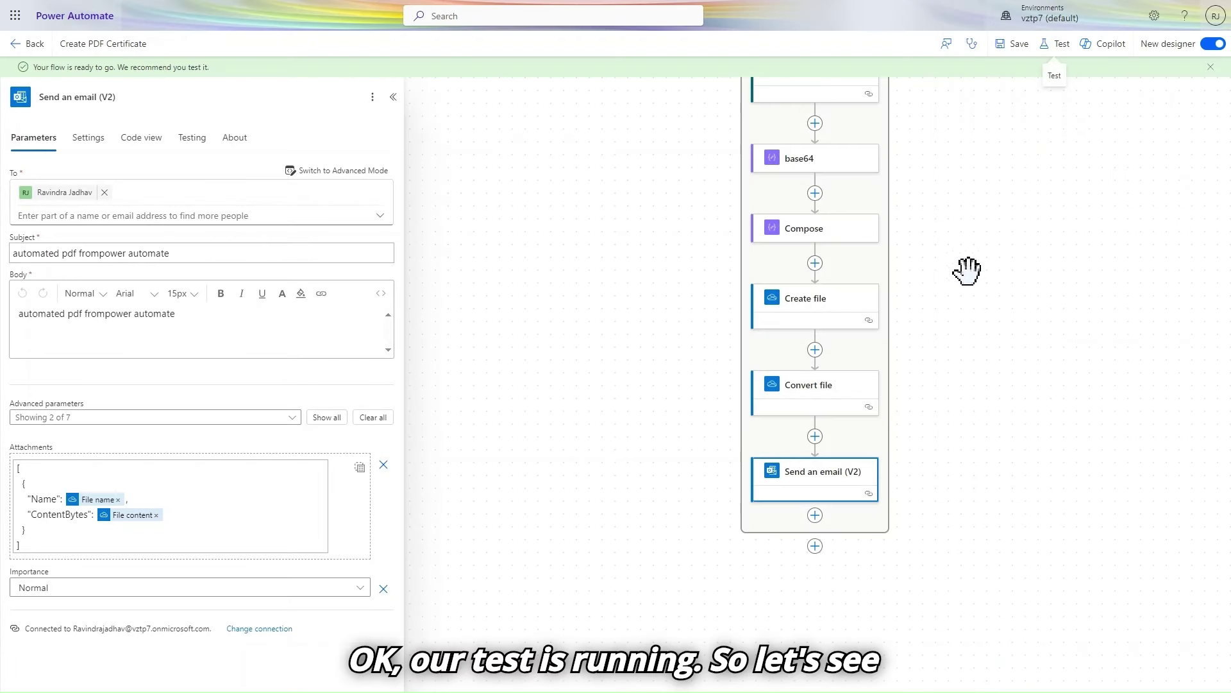
Switch to Outlook, open the new "automated pdf frompower automate" email and download its PDF attachment
mouse_move(297, 3)
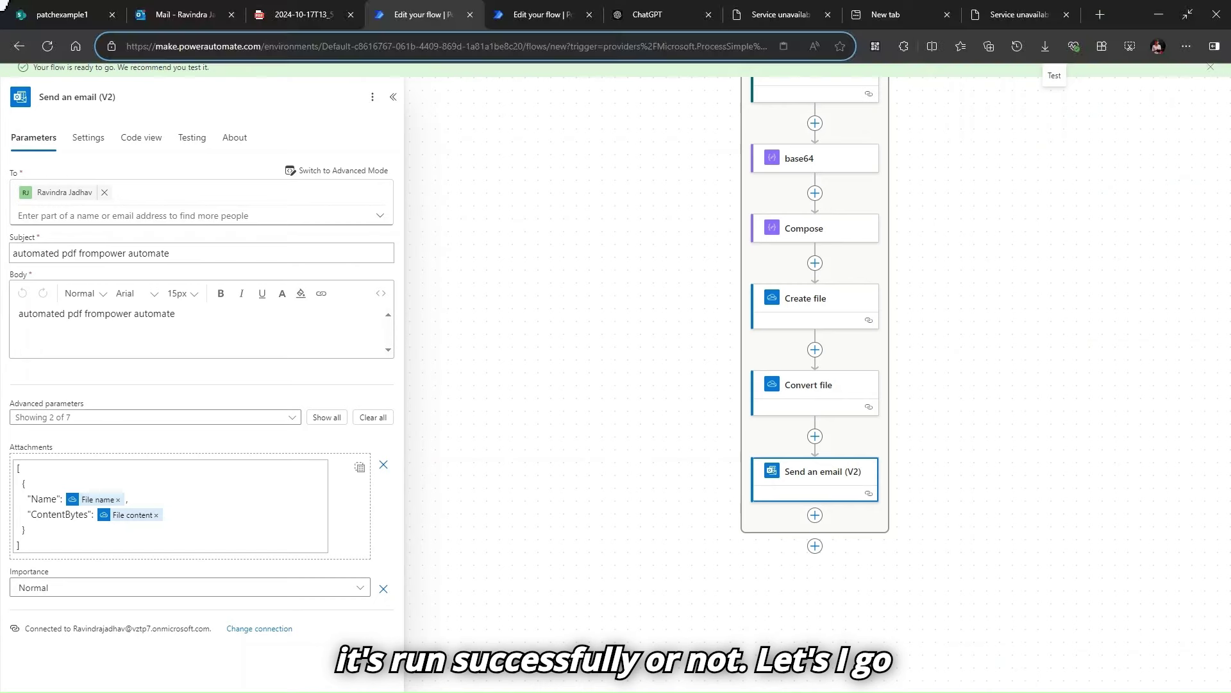
left_click(141, 17)
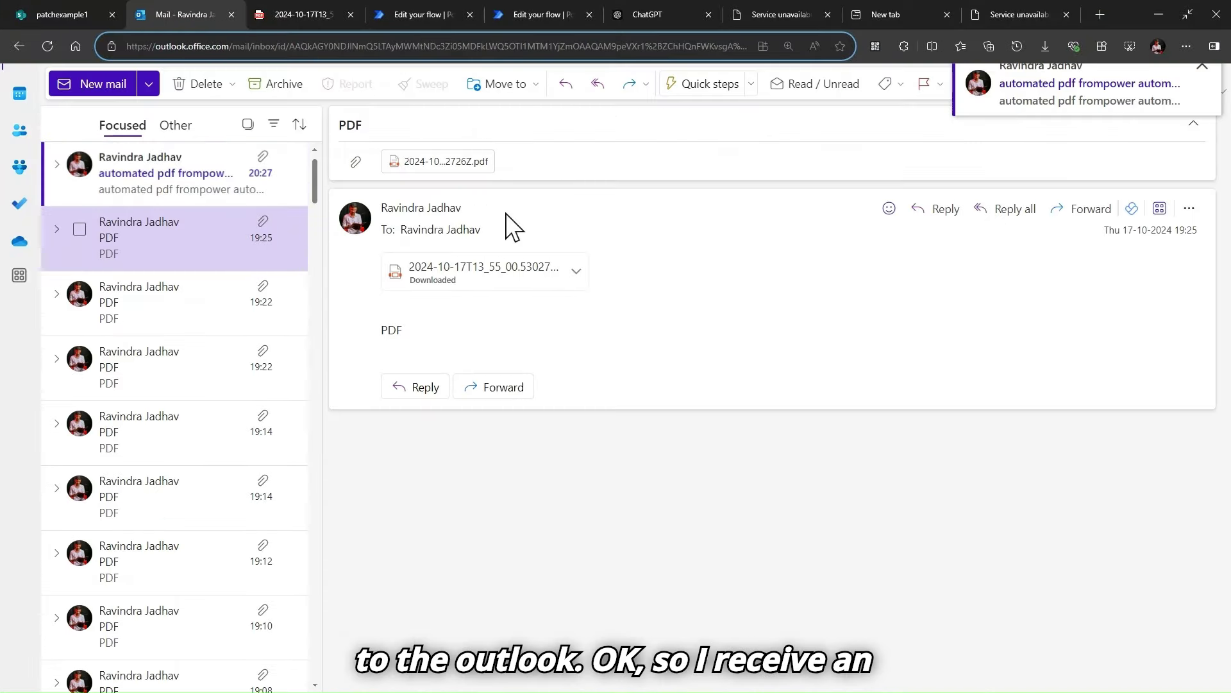
left_click(144, 184)
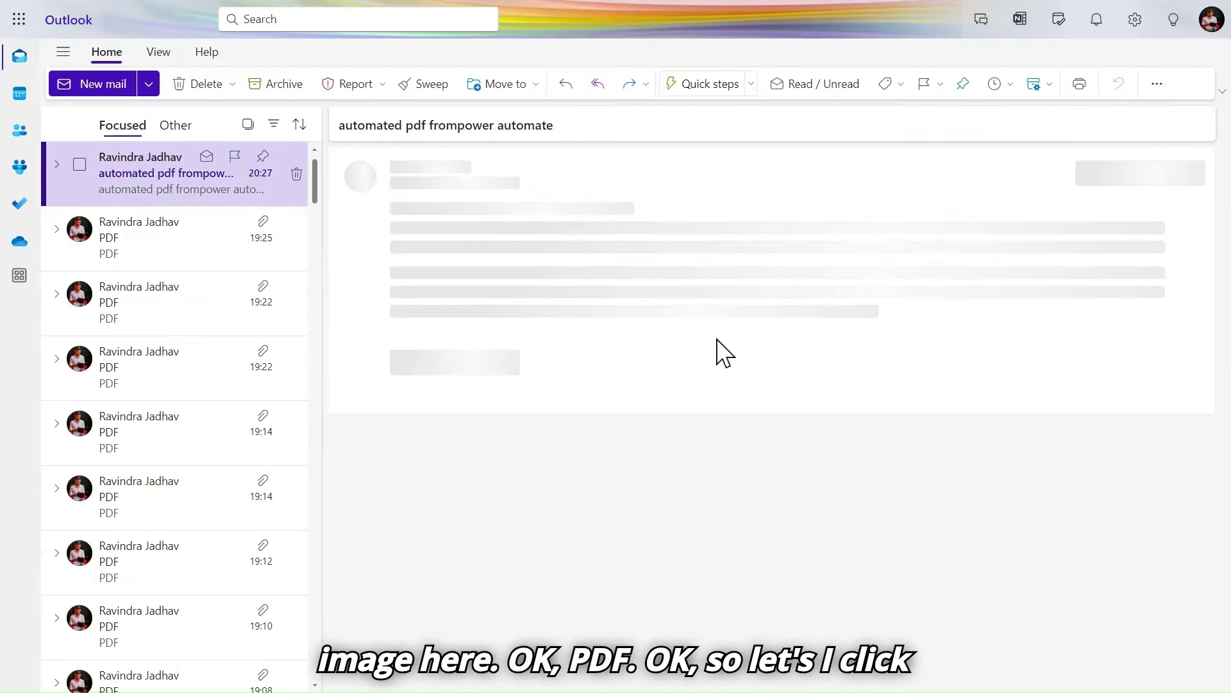
left_click(575, 272)
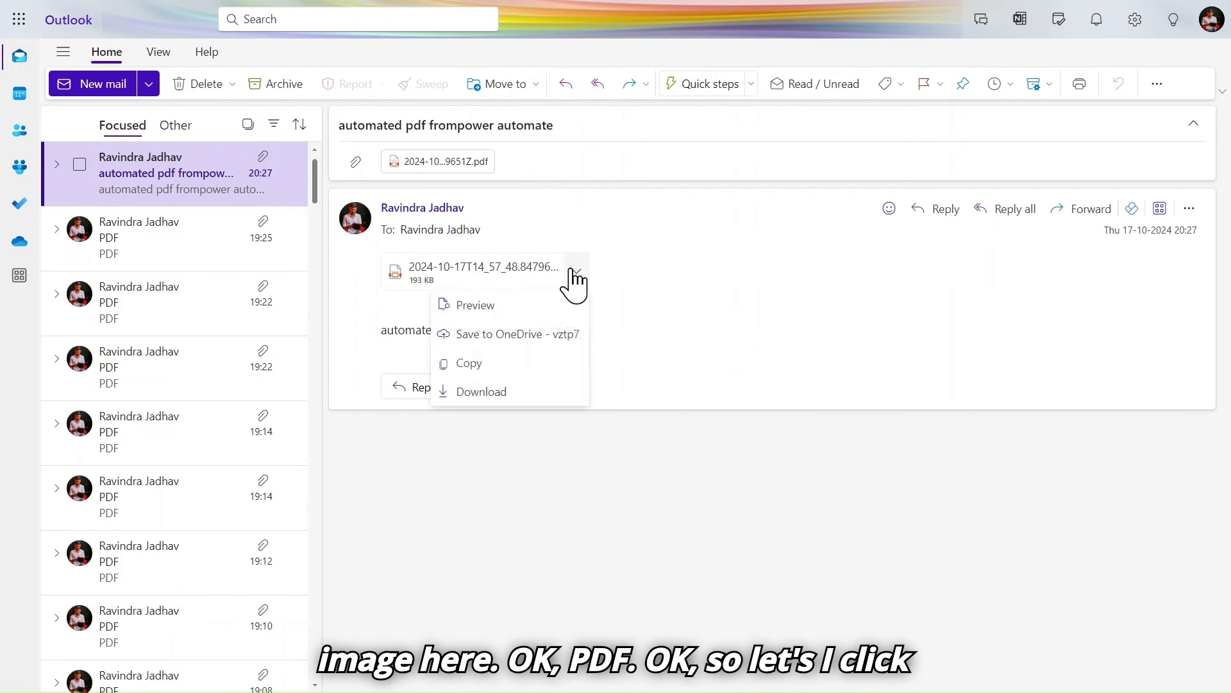
left_click(485, 391)
Examine the downloaded PDF's field values, embedded image and image name
mouse_move(1030, 7)
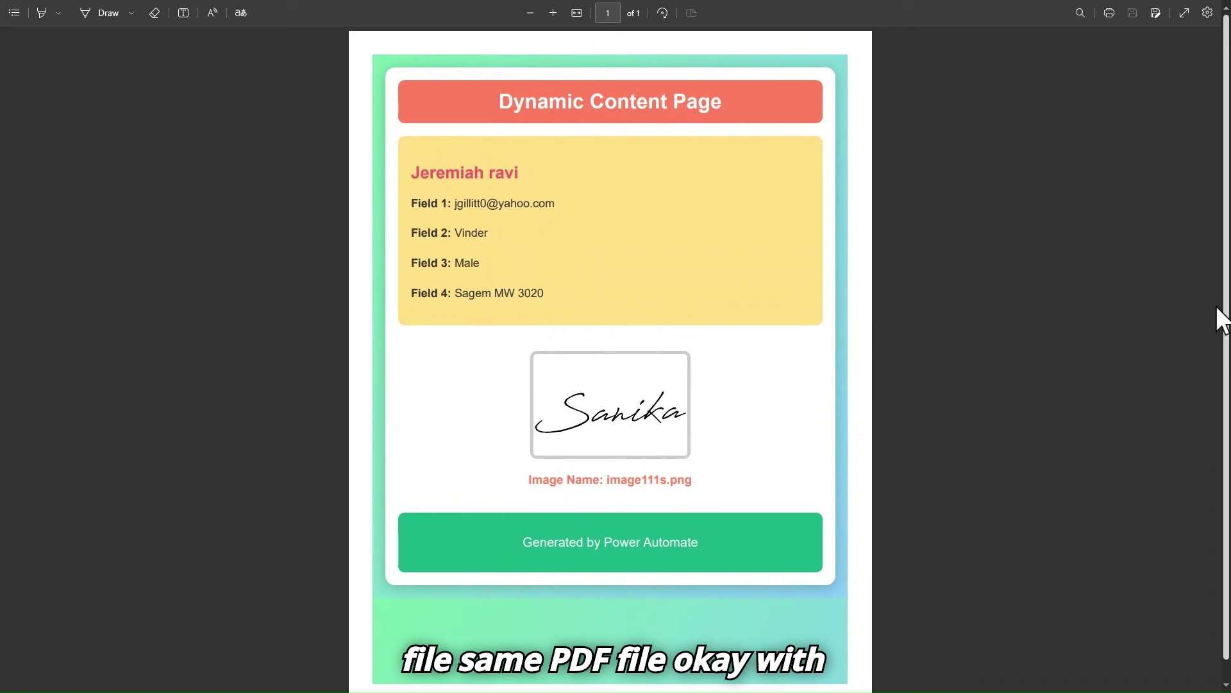
left_click_drag(513, 101, 690, 481)
left_click(693, 330)
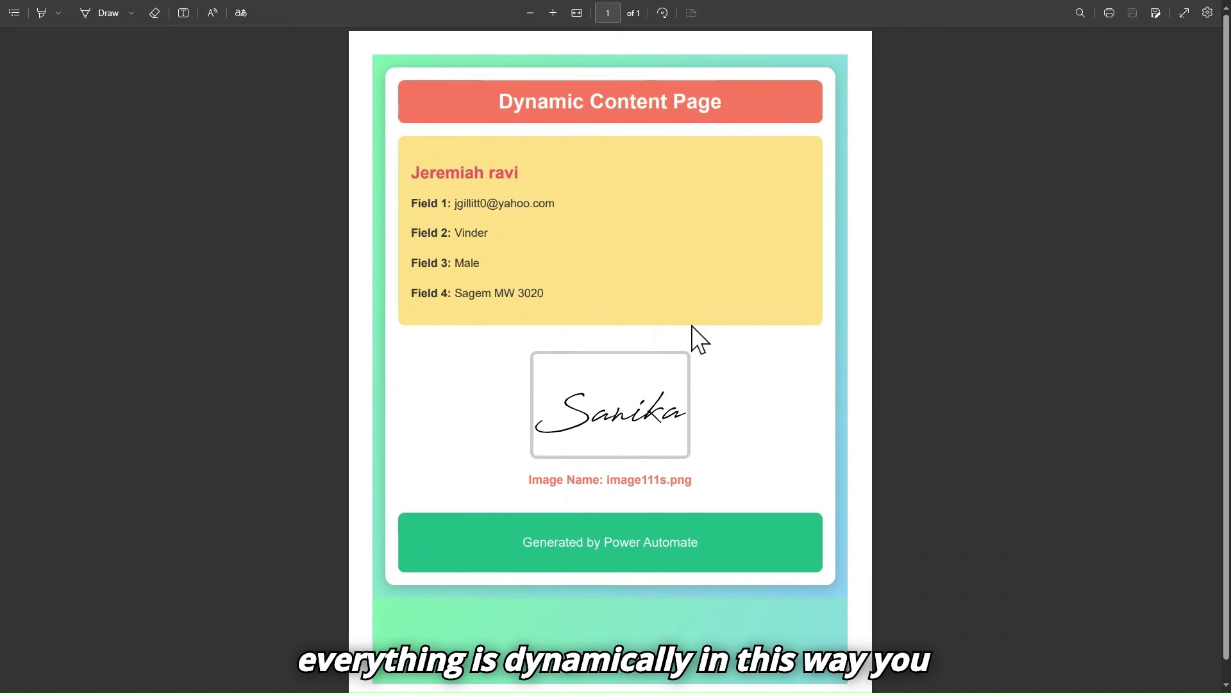